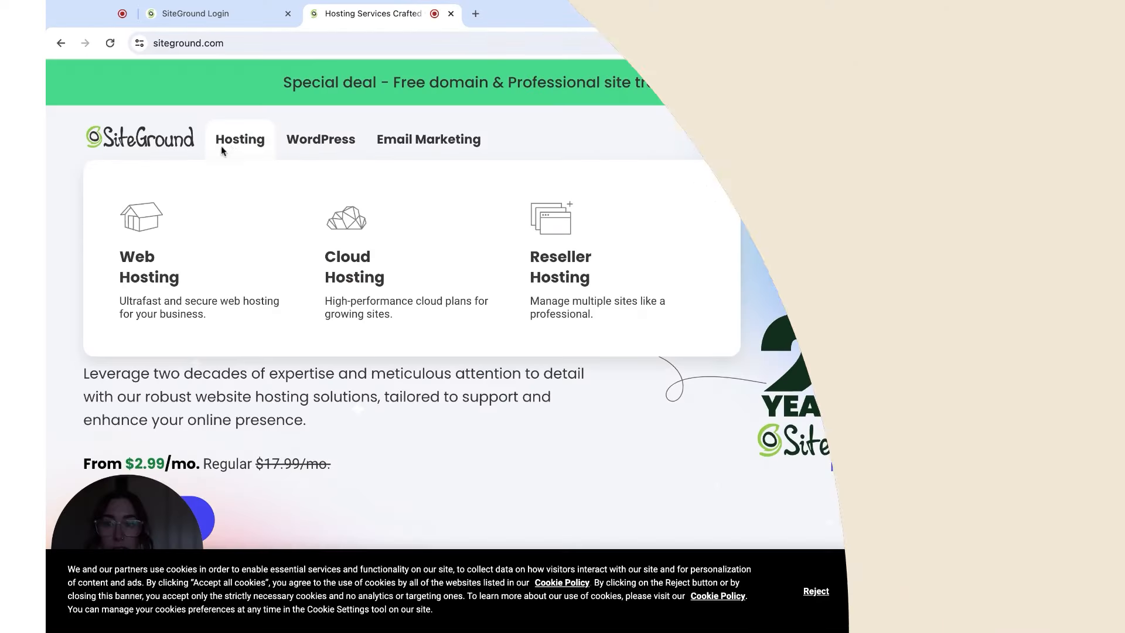
Open SiteGround's WordPress Hosting page to compare StartUp $2.99, GrowBig $4.99 and GoGeek $7.99 plans
mouse_move(326, 147)
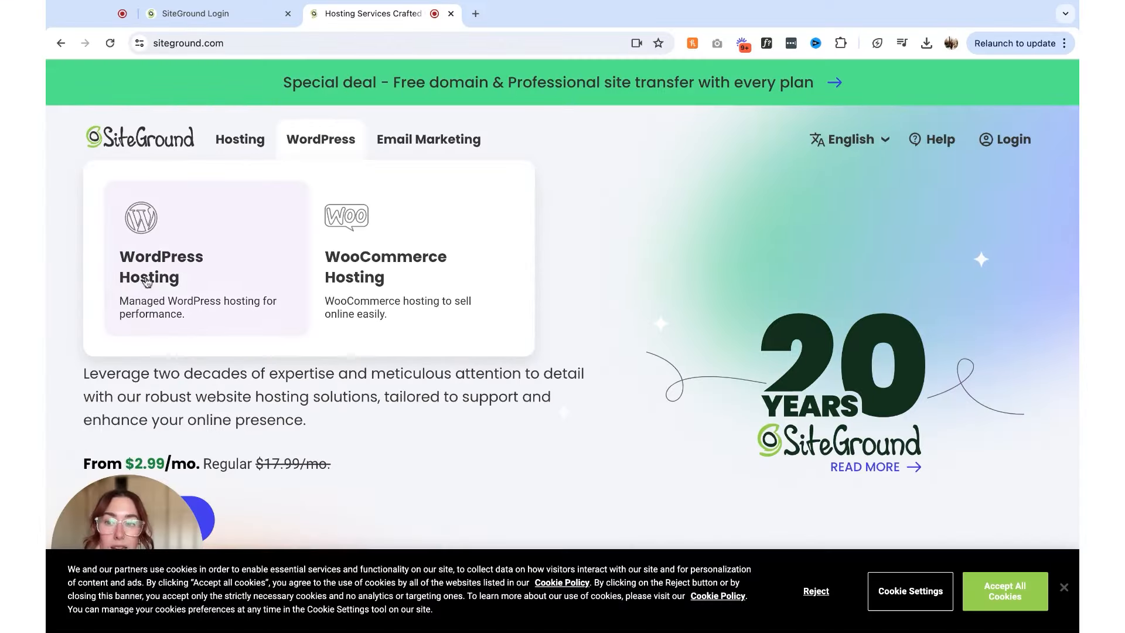
left_click(223, 276)
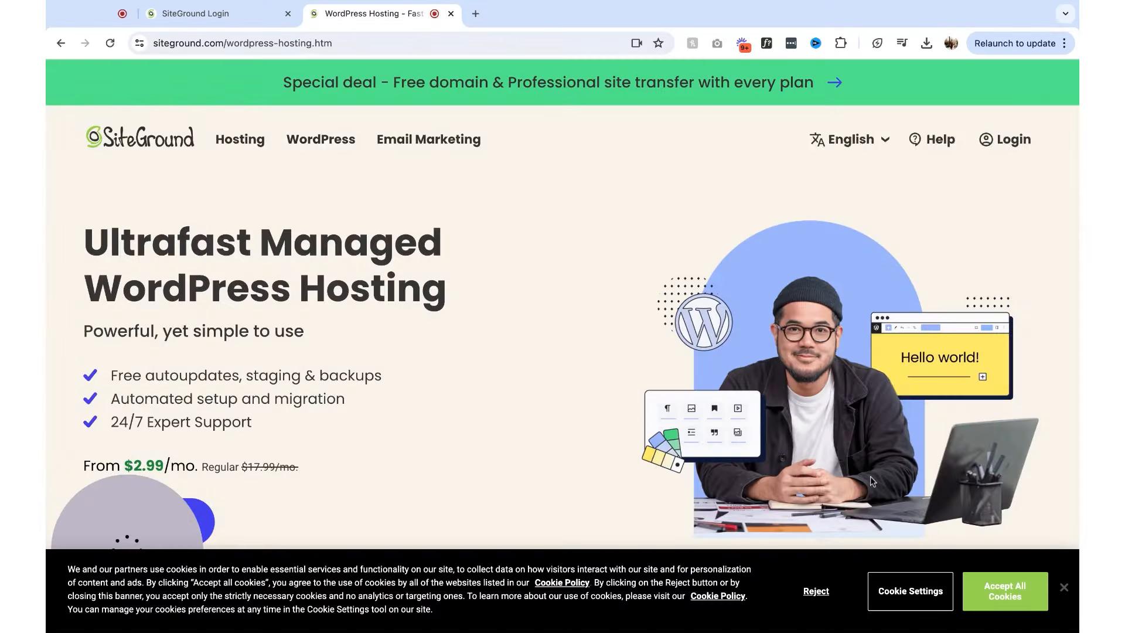
scroll(953, 442, "down", 15)
scroll(952, 442, "up", 2)
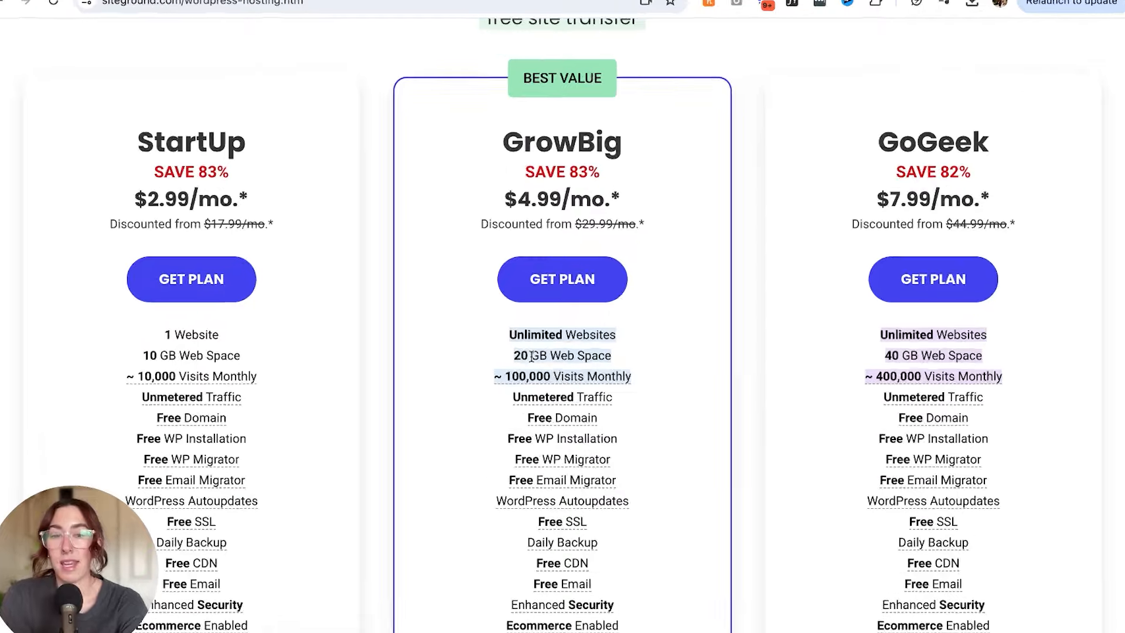
mouse_move(644, 368)
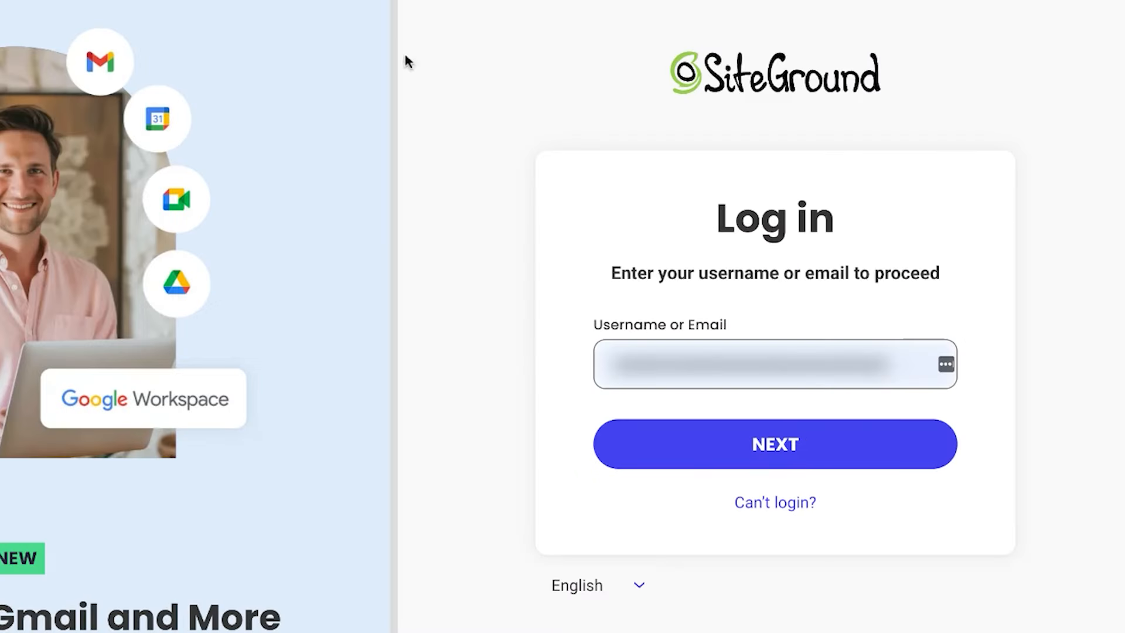
Log in to the SiteGround account with the account username and password
left_click(680, 342)
triple_click(714, 372)
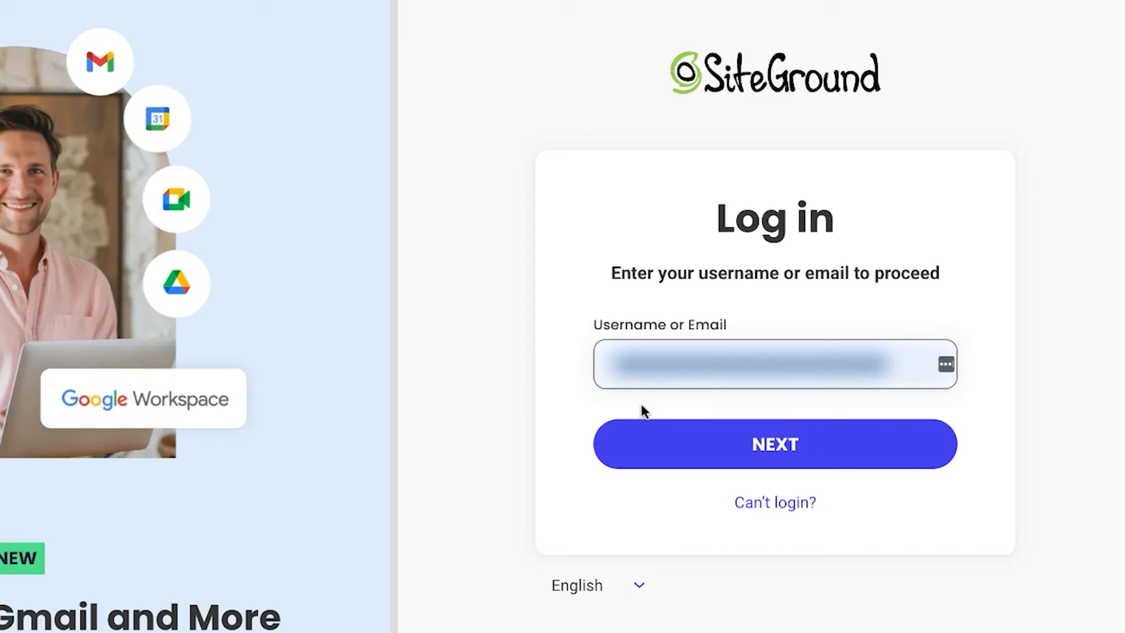
type("...")
left_click(693, 430)
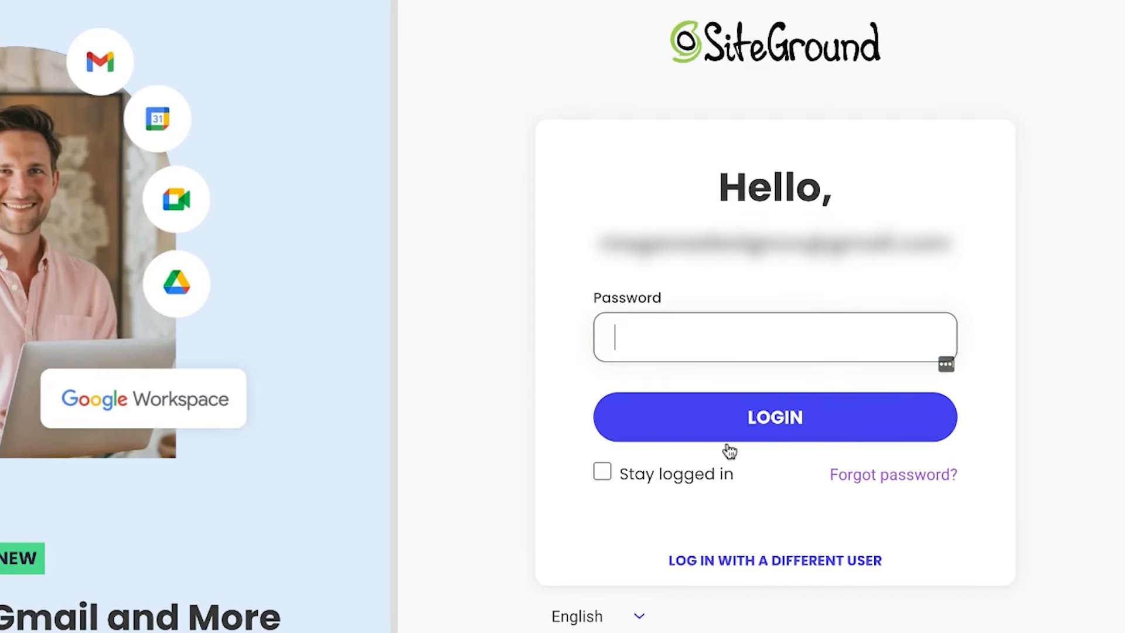
type("•••••••••••")
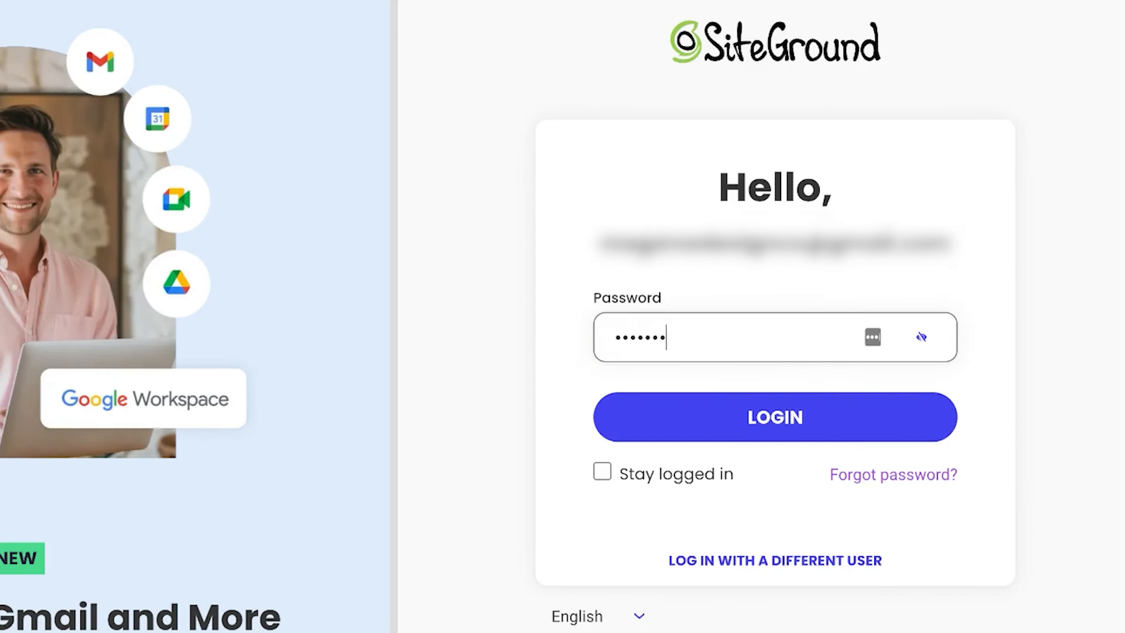
key("Return")
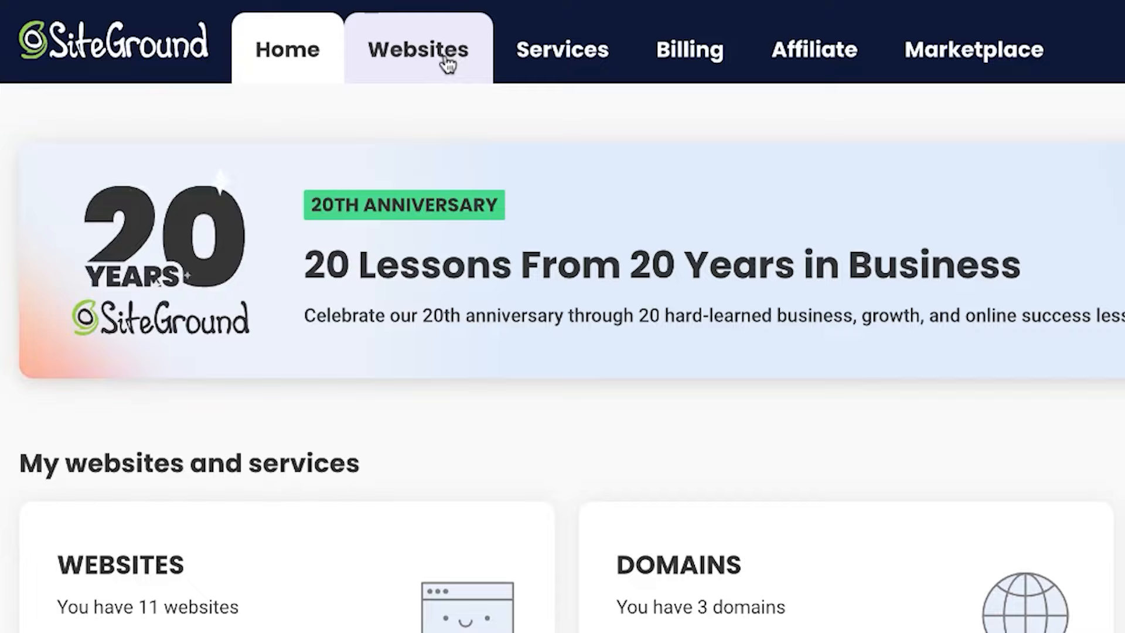
Open the Websites list showing the active GrowBig Plan sites
left_click(317, 46)
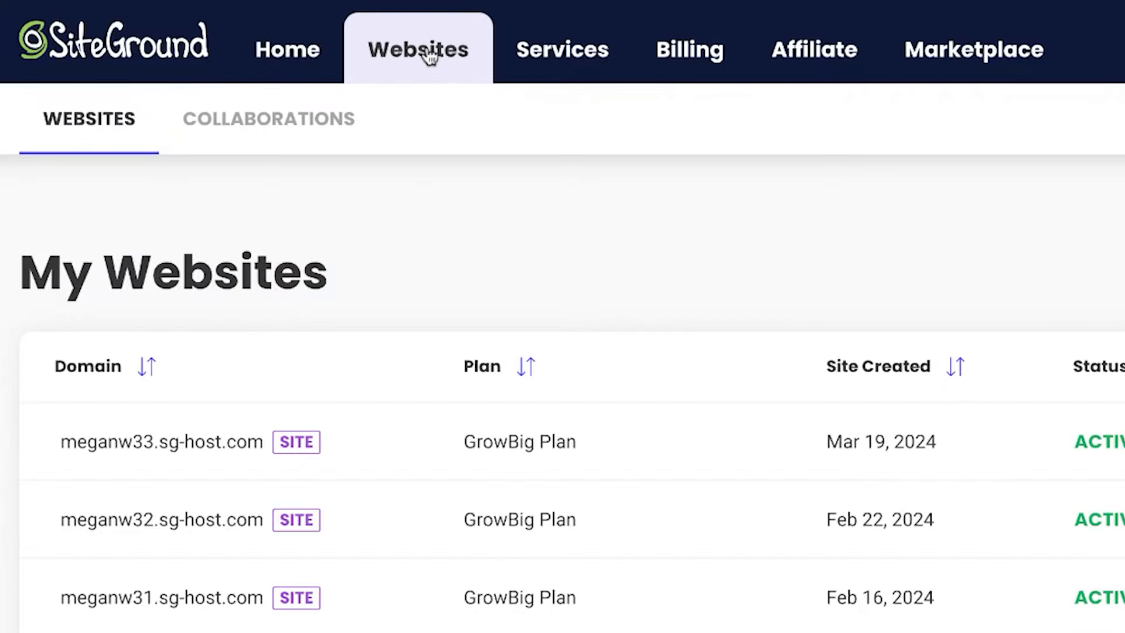
scroll(289, 162, "down", 5)
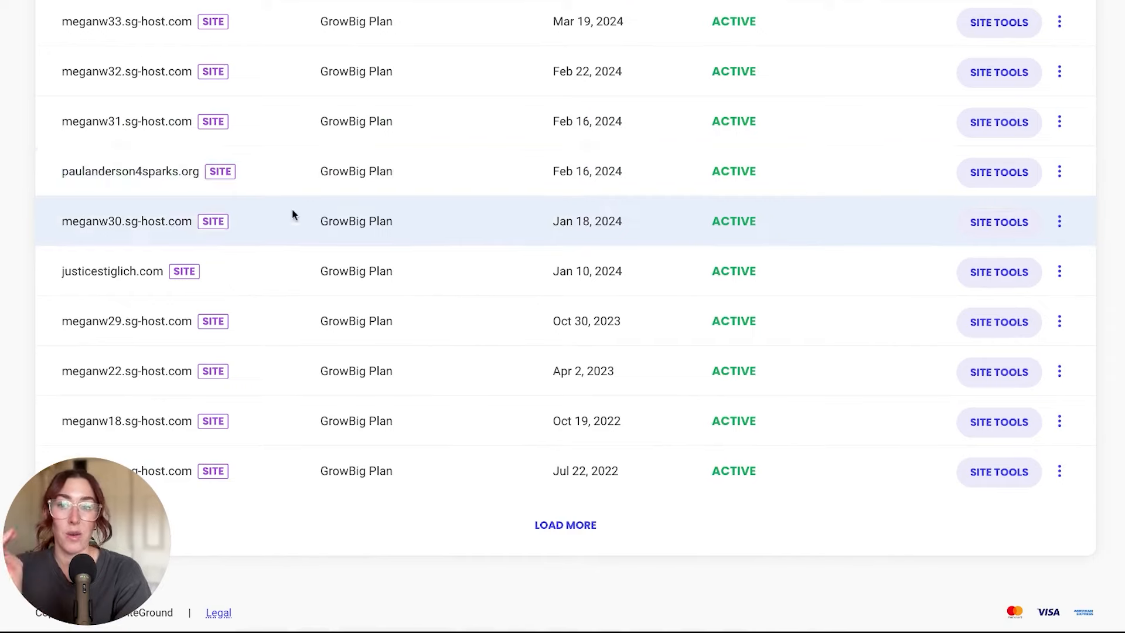
scroll(284, 309, "up", 3)
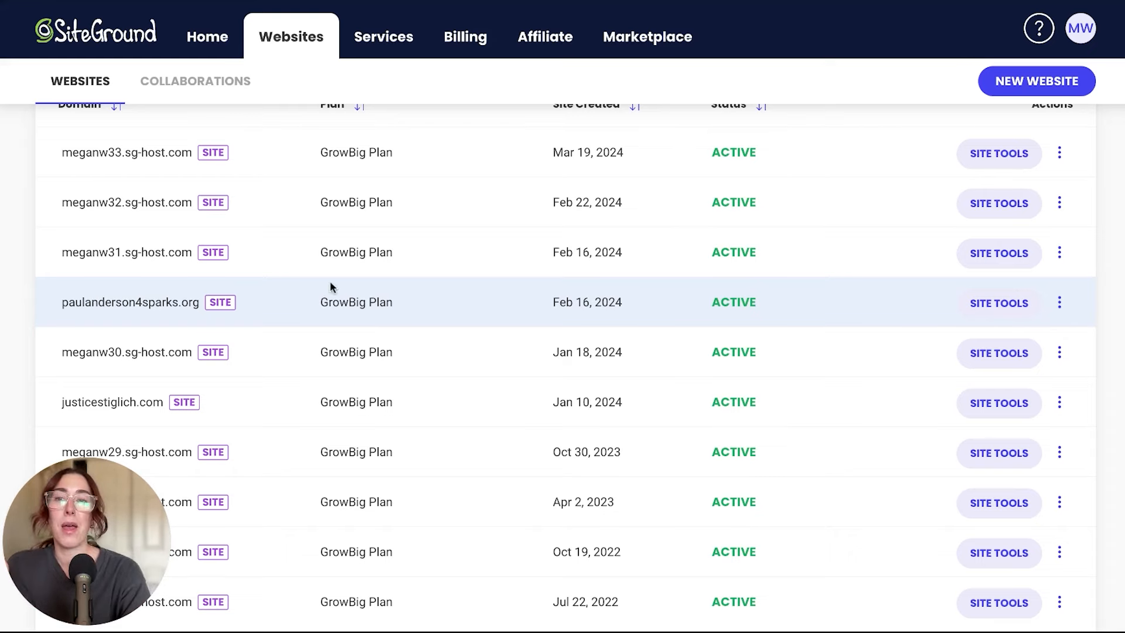
scroll(331, 287, "up", 3)
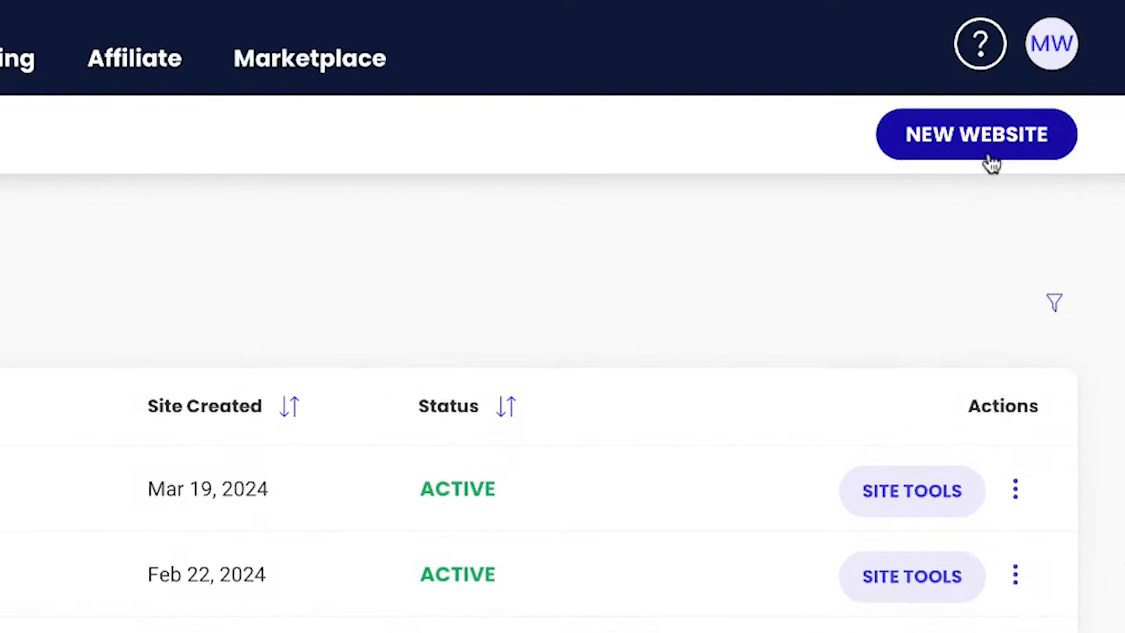
Start a new website on a free temporary domain
left_click(988, 158)
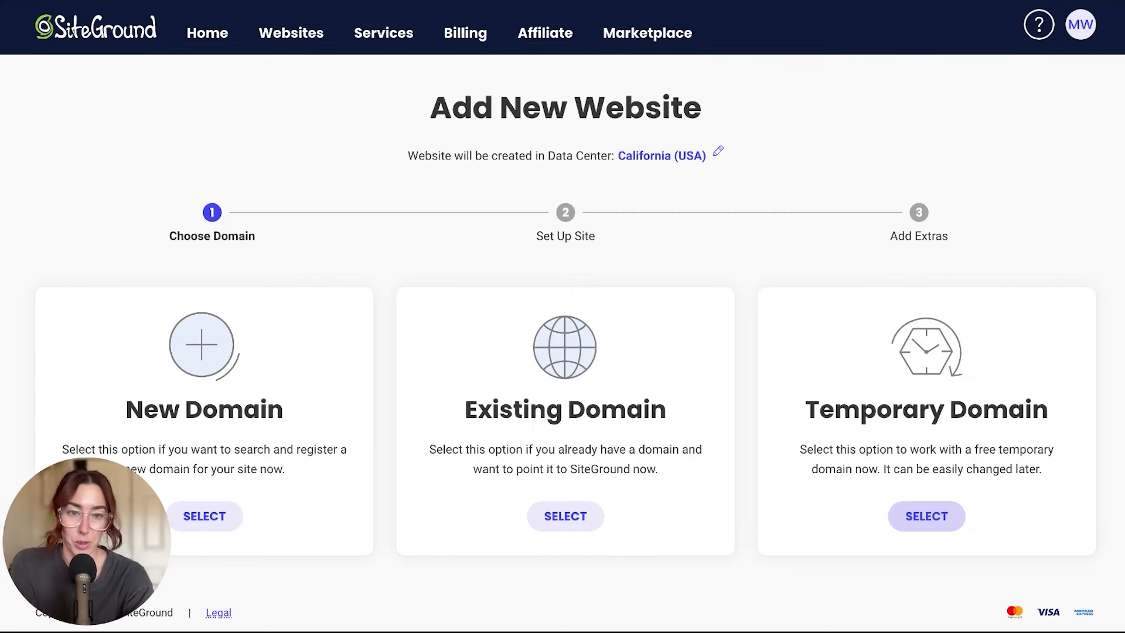
left_click(926, 516)
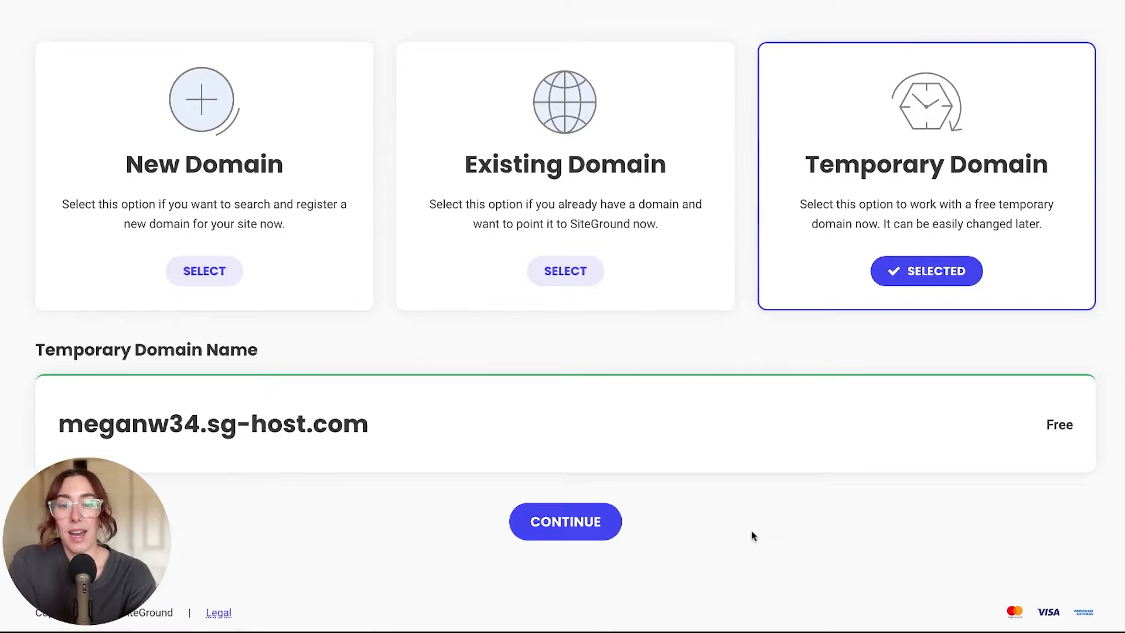
left_click(608, 522)
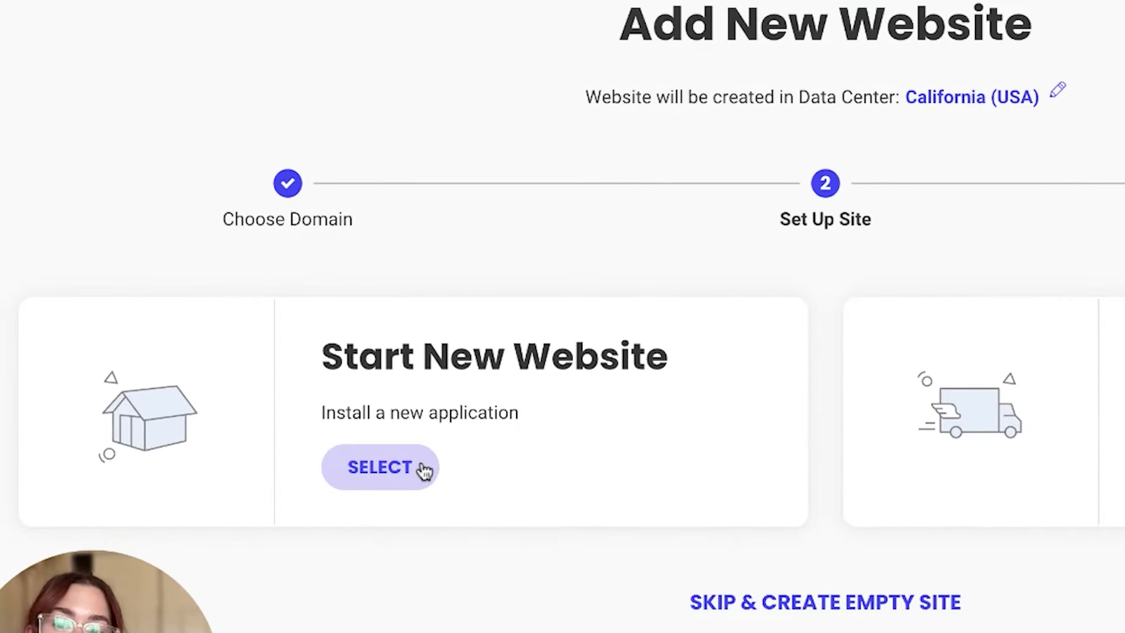
Choose Start New Website with WordPress and enter the login e-mail address
left_click(422, 467)
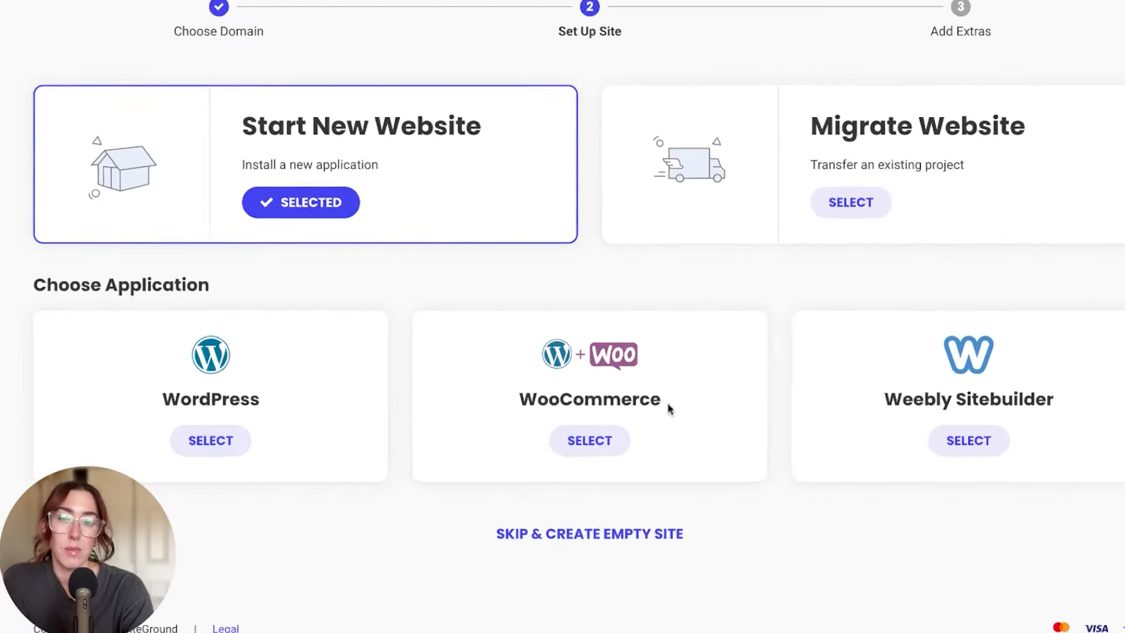
left_click(205, 432)
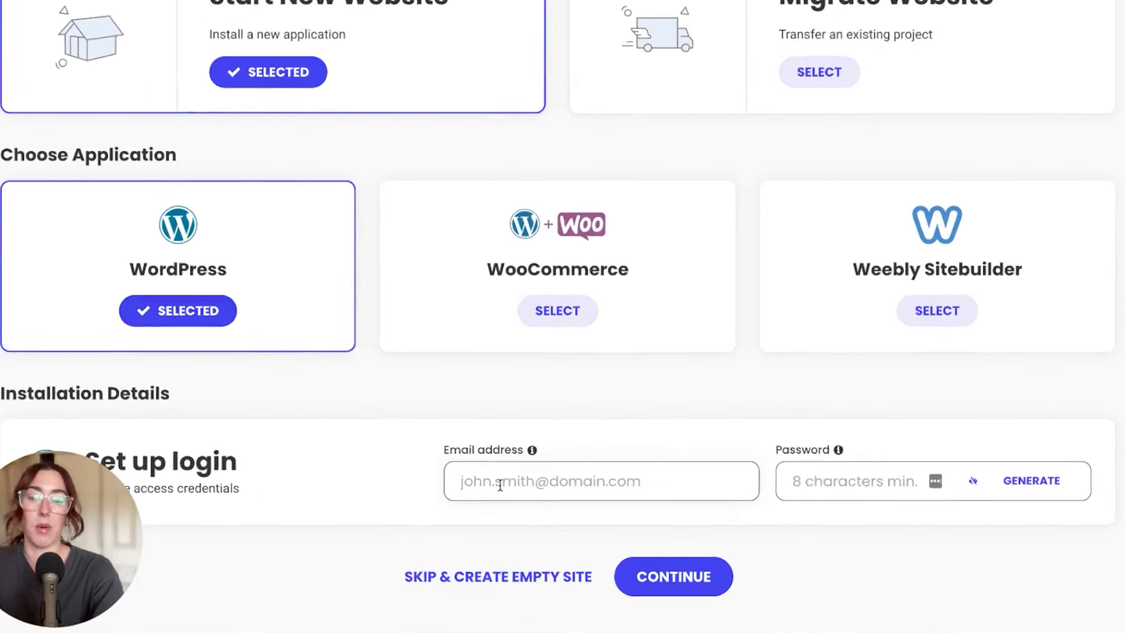
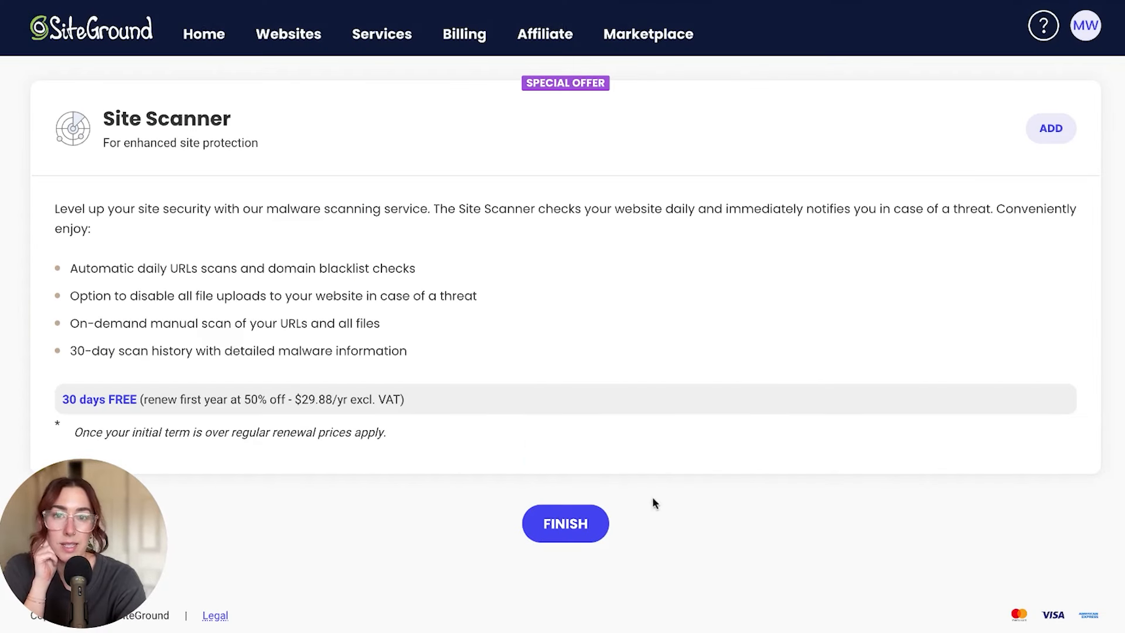
Finish the new site, then open its WordPress admin from Site Tools' Install & Manage page
left_click(580, 535)
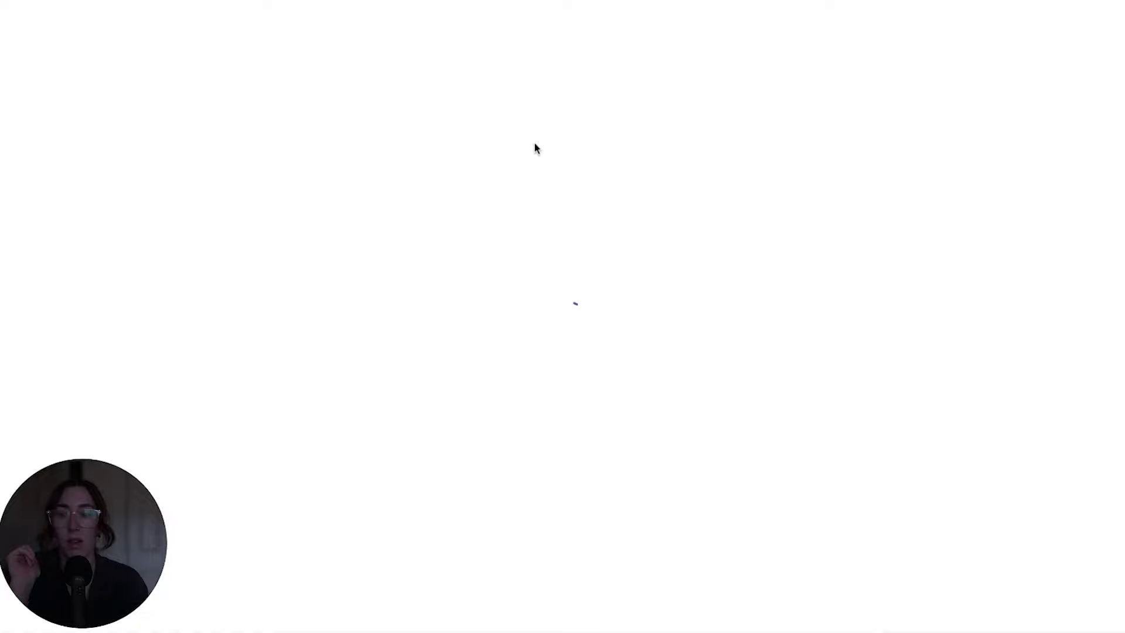
left_click(46, 276)
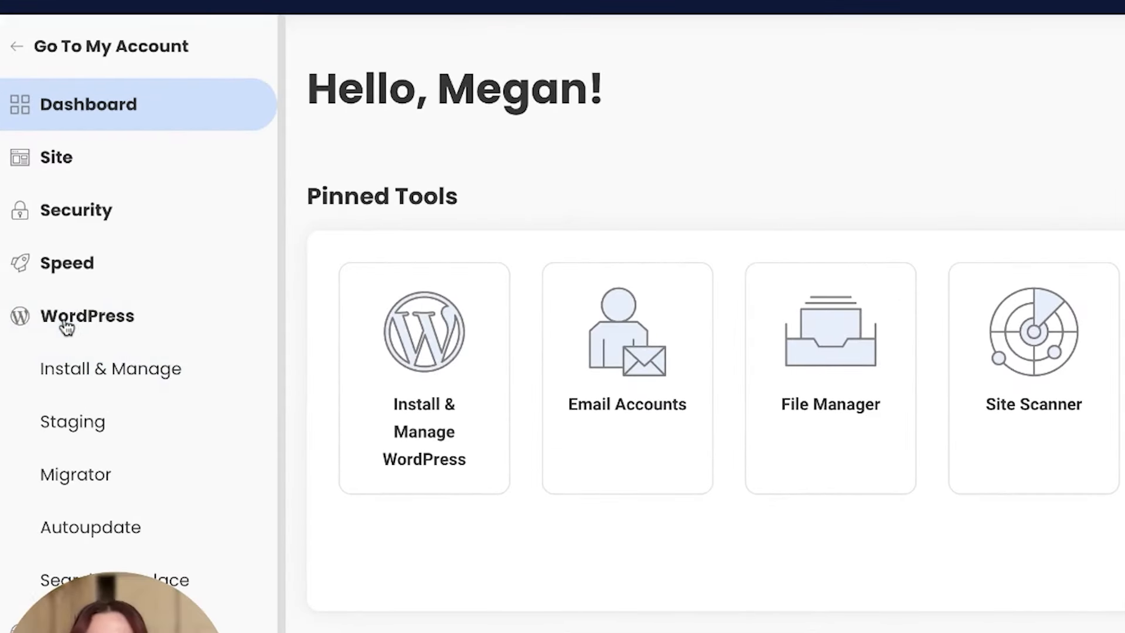
left_click(88, 378)
scroll(844, 495, "down", 5)
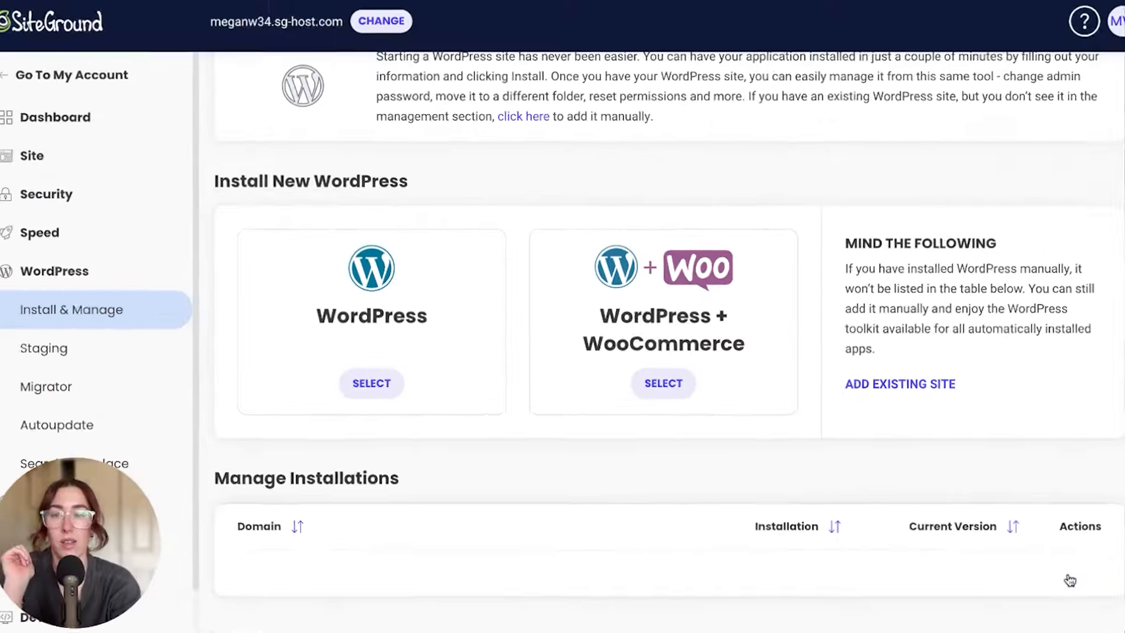
left_click(1039, 554)
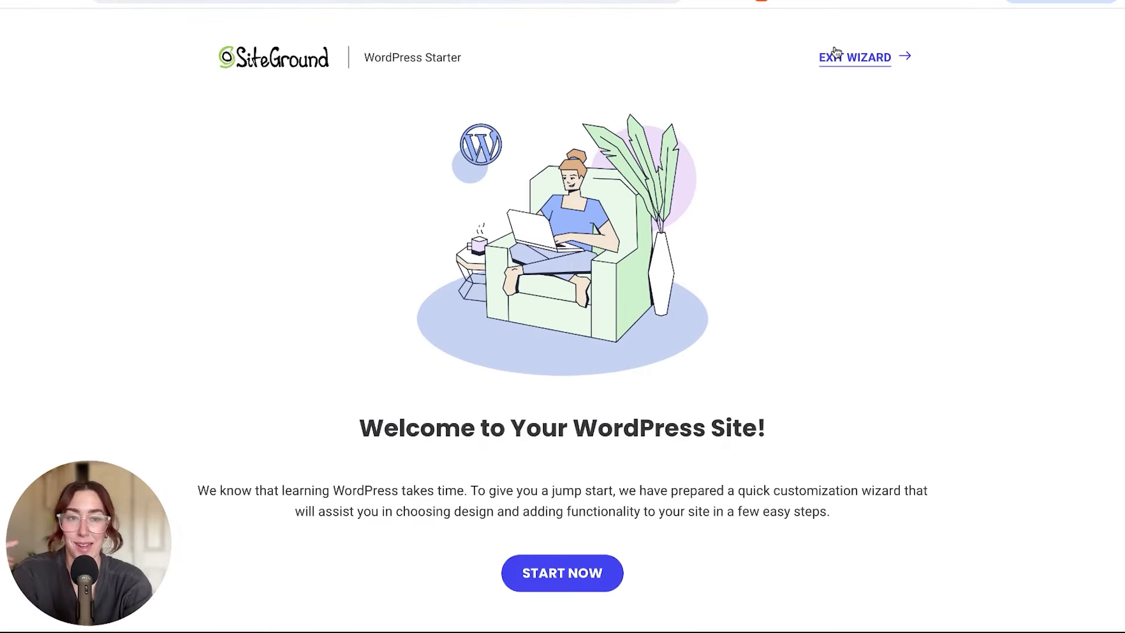
Exit the starter wizard to the Dashboard and go to Appearance > Themes
left_click(839, 58)
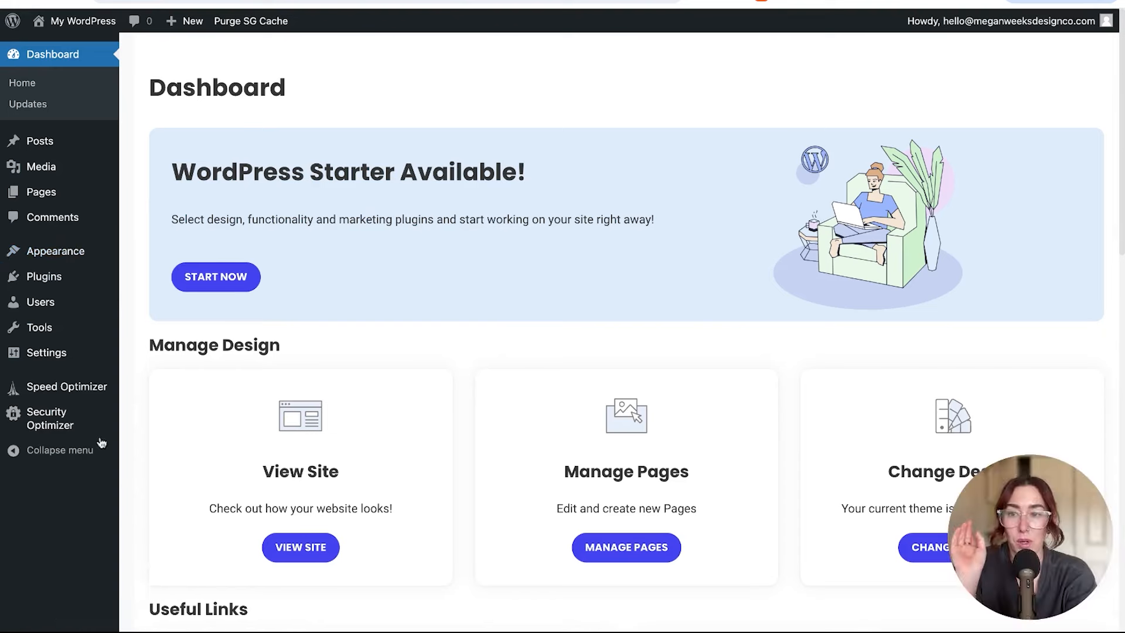
mouse_move(88, 424)
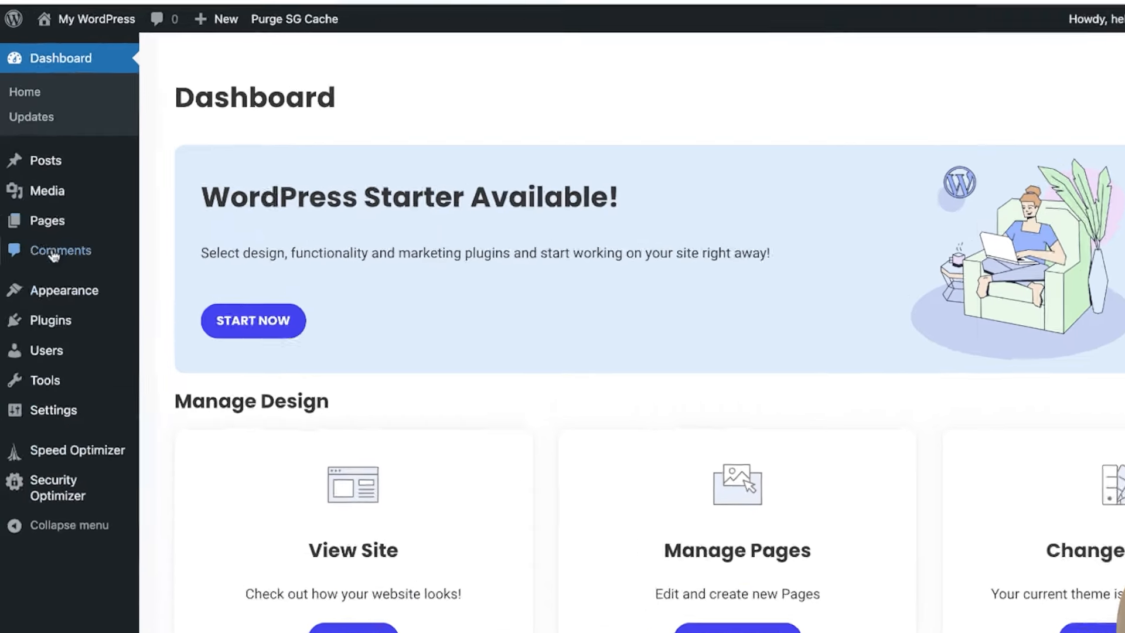
mouse_move(96, 252)
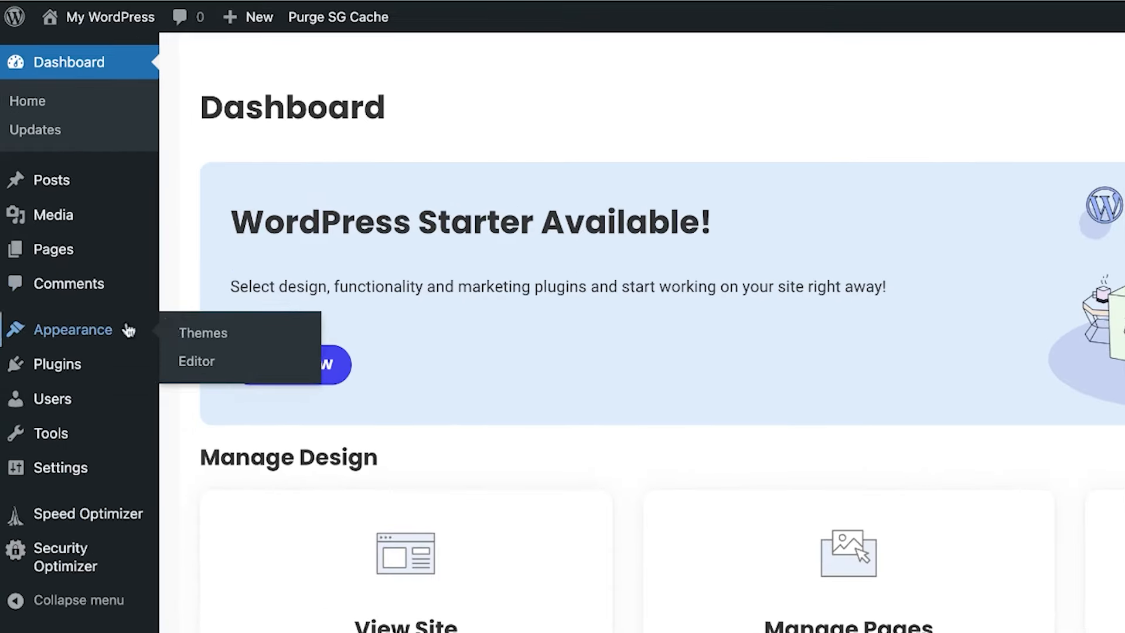
left_click(178, 332)
Upload and install the Divi (4).zip theme file
left_click(438, 82)
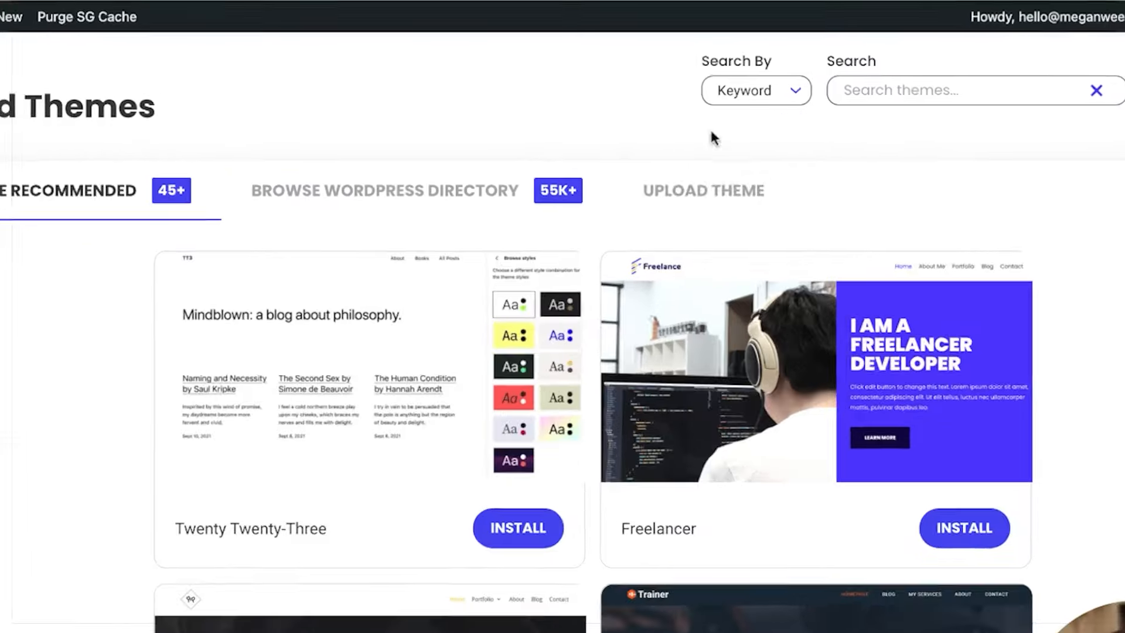
left_click(713, 149)
left_click_drag(687, 632, 687, 343)
left_click(1116, 387)
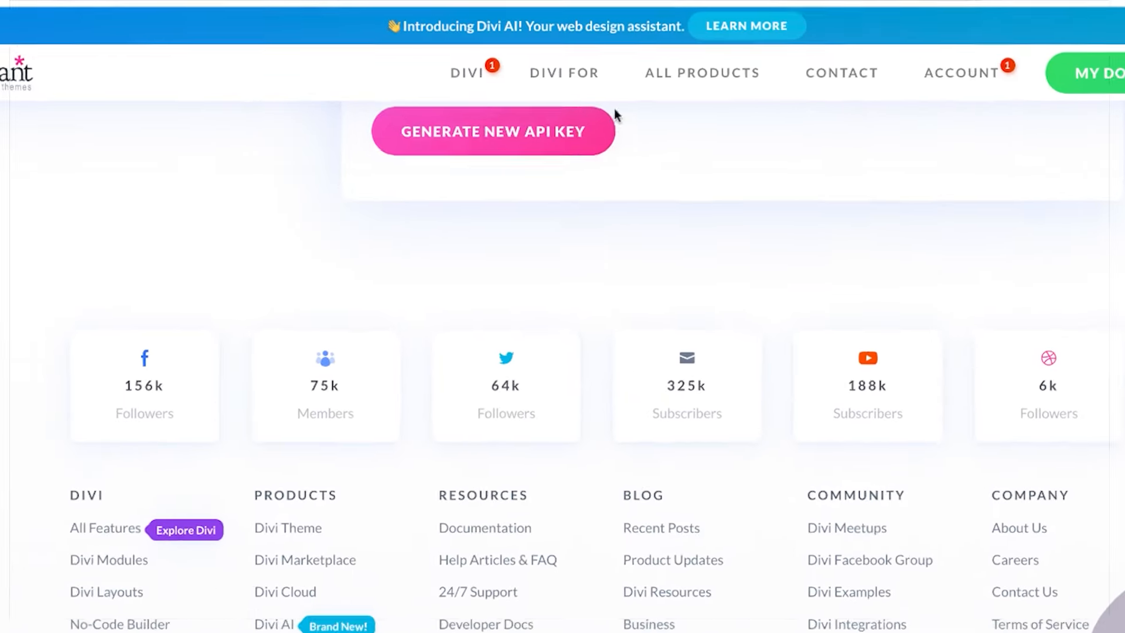
Generate and copy a new Divi API key, then activate the Divi theme
left_click(552, 111)
double_click(636, 161)
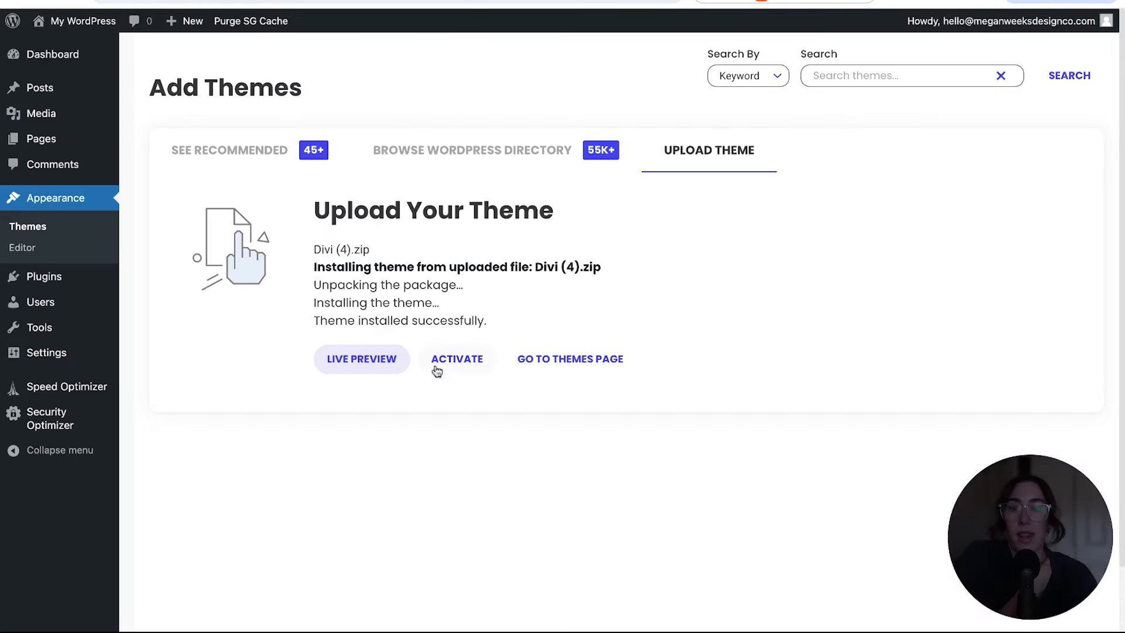
left_click(454, 368)
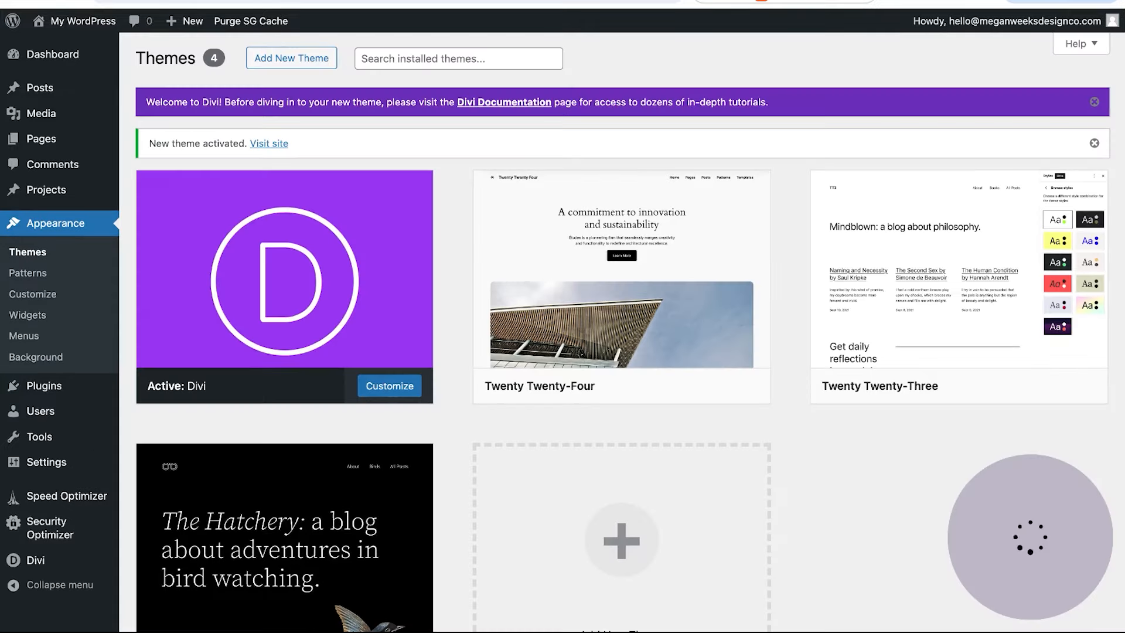
mouse_move(32, 560)
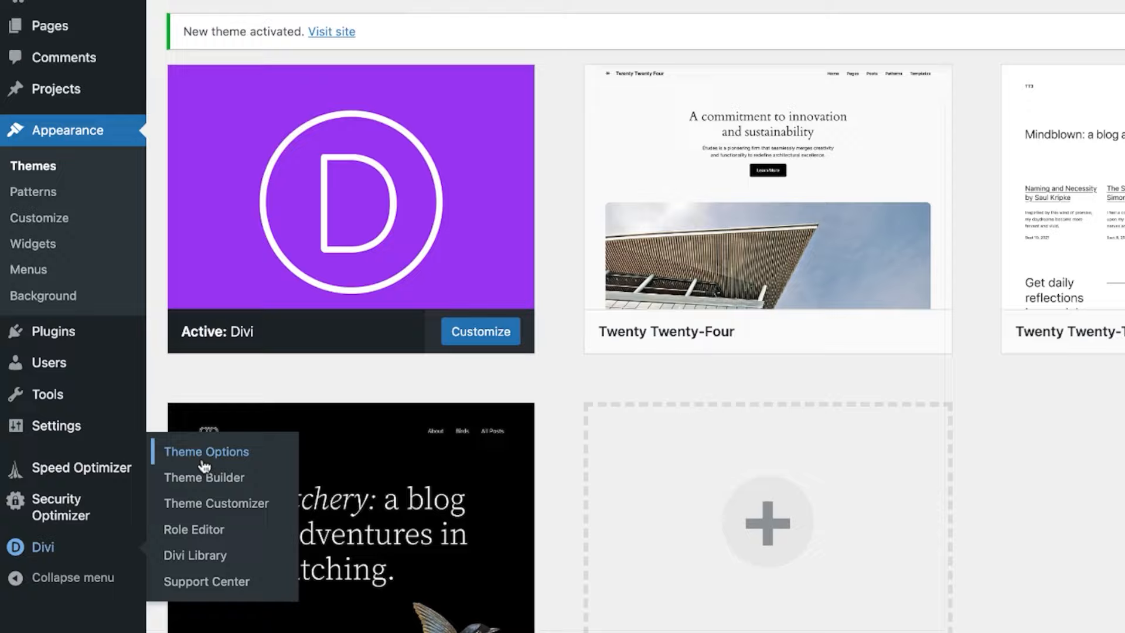
In Divi Theme Options > Updates, paste the API key and save the credentials
left_click(202, 460)
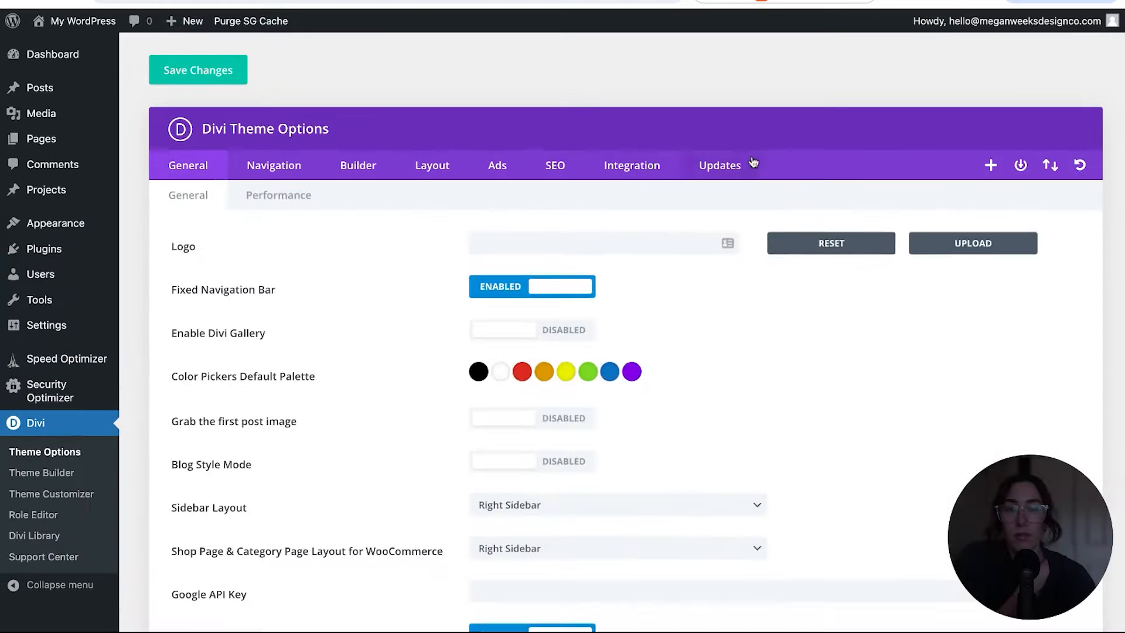
left_click(693, 170)
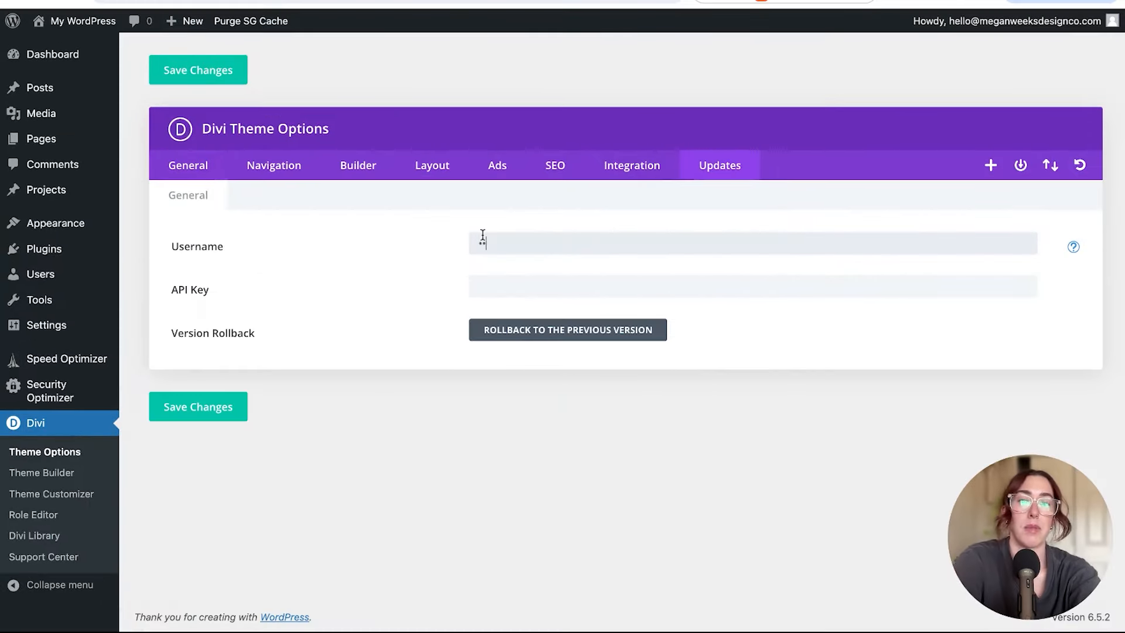
left_click(484, 285)
key("ctrl+v")
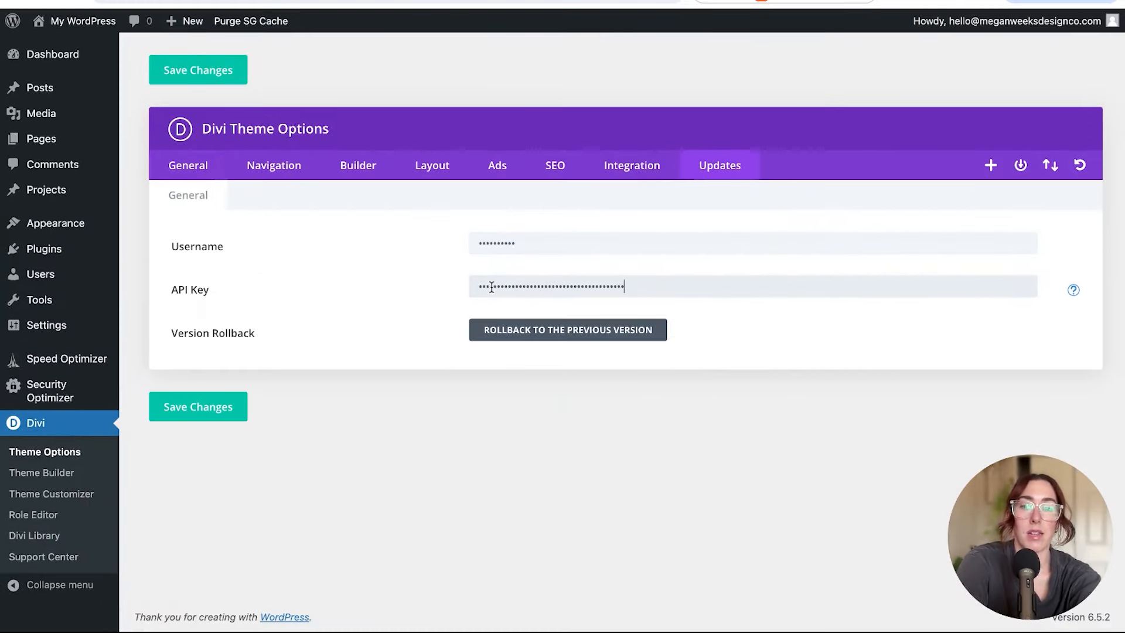
left_click(216, 415)
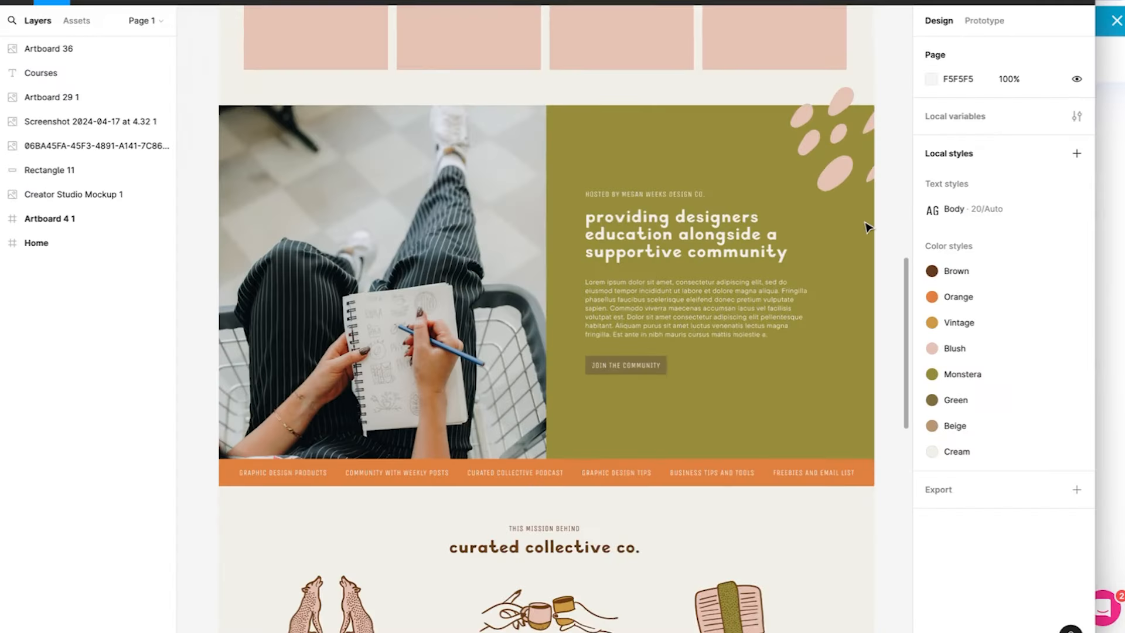
Scroll through the Figma homepage mockup, then return to the WordPress Dashboard
scroll(869, 228, "down", 1)
scroll(869, 228, "down", 3)
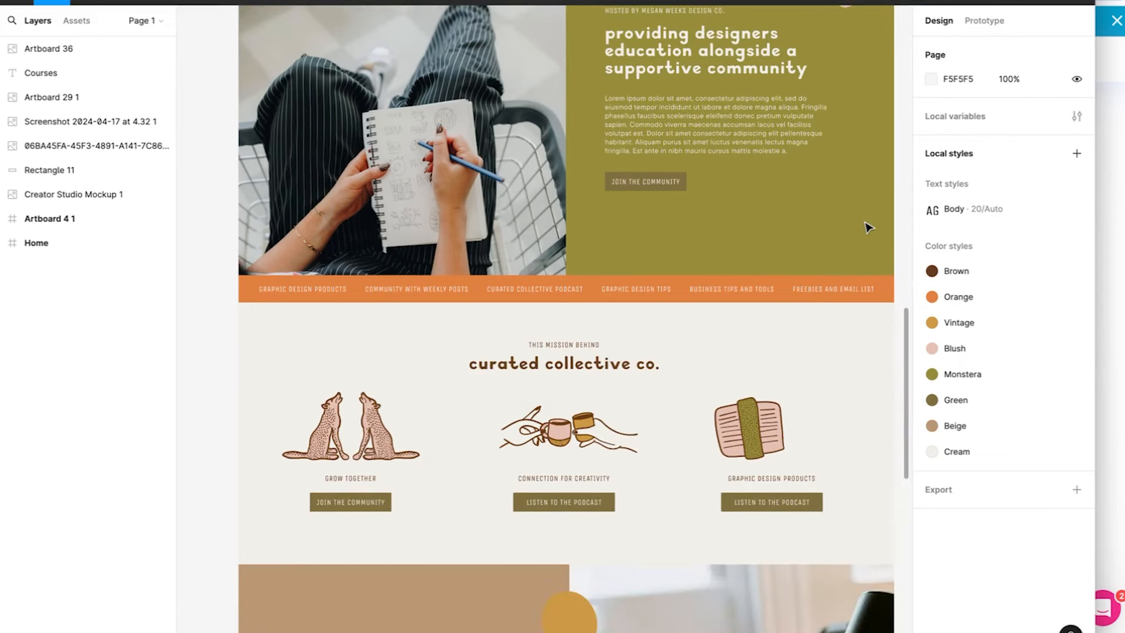
scroll(869, 228, "up", 10)
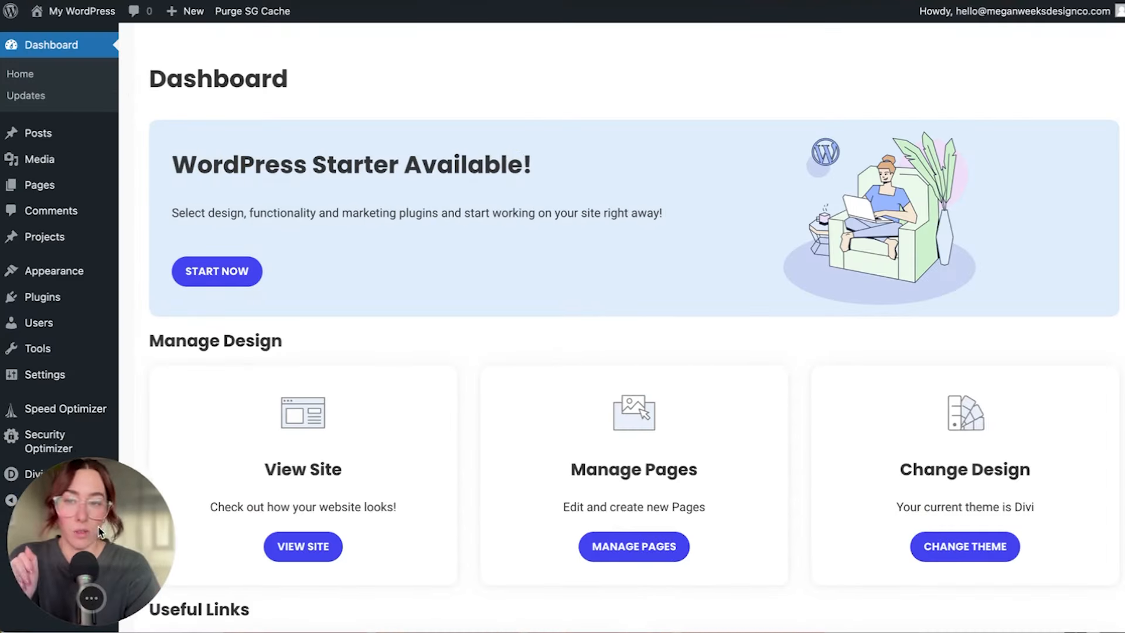
left_click_drag(99, 526, 1005, 517)
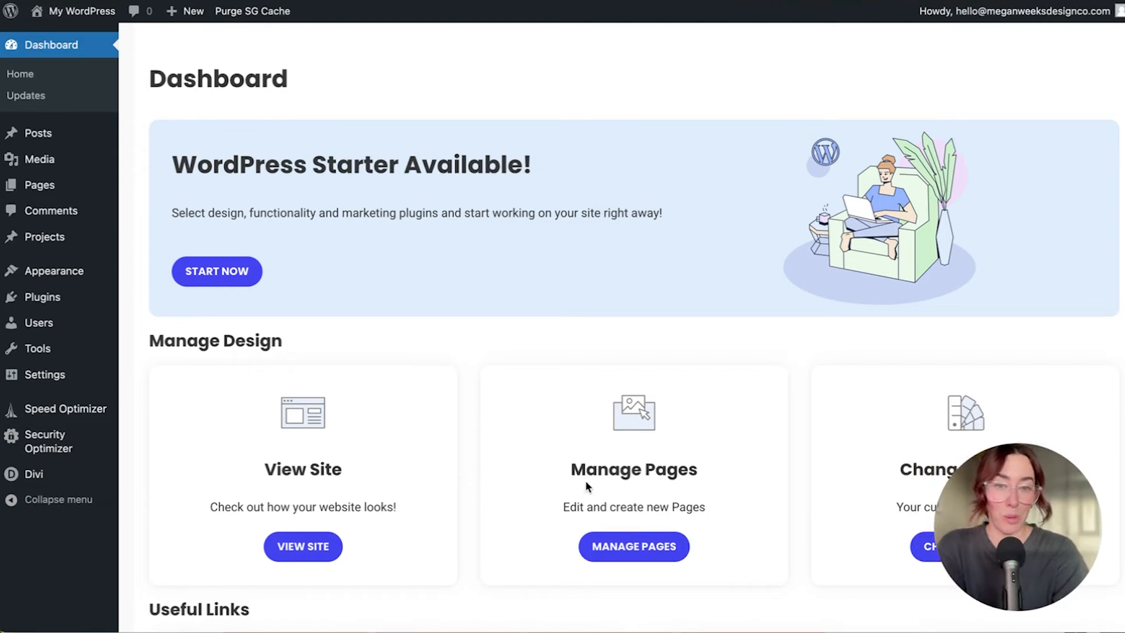
Open Divi Theme Options, start uploading a new logo, then switch to the Figma file
mouse_move(42, 477)
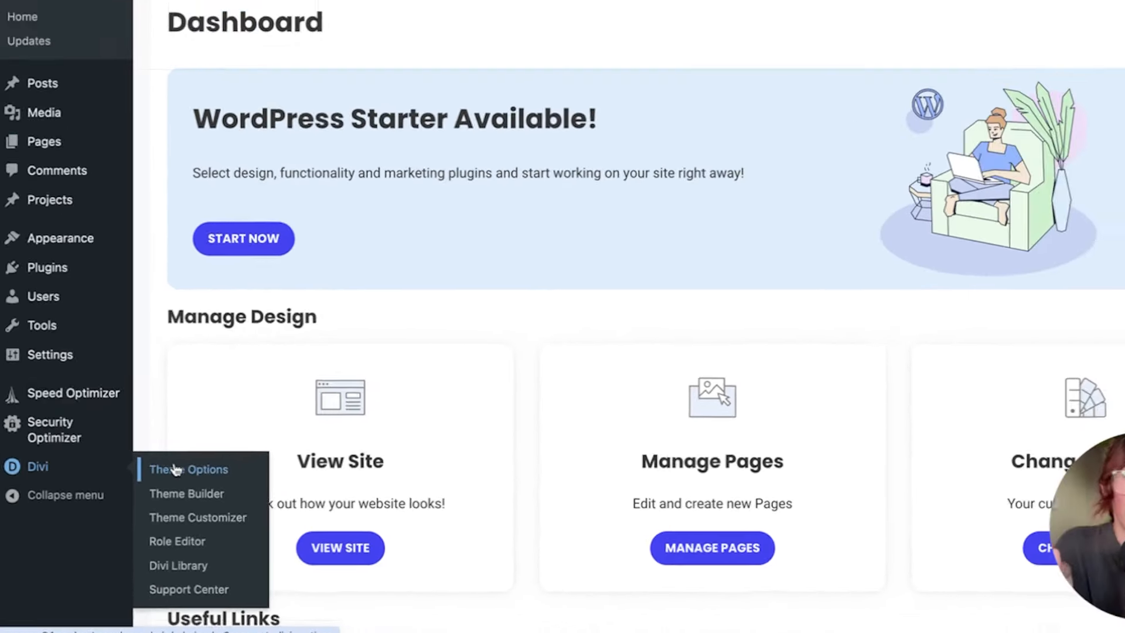
left_click(202, 458)
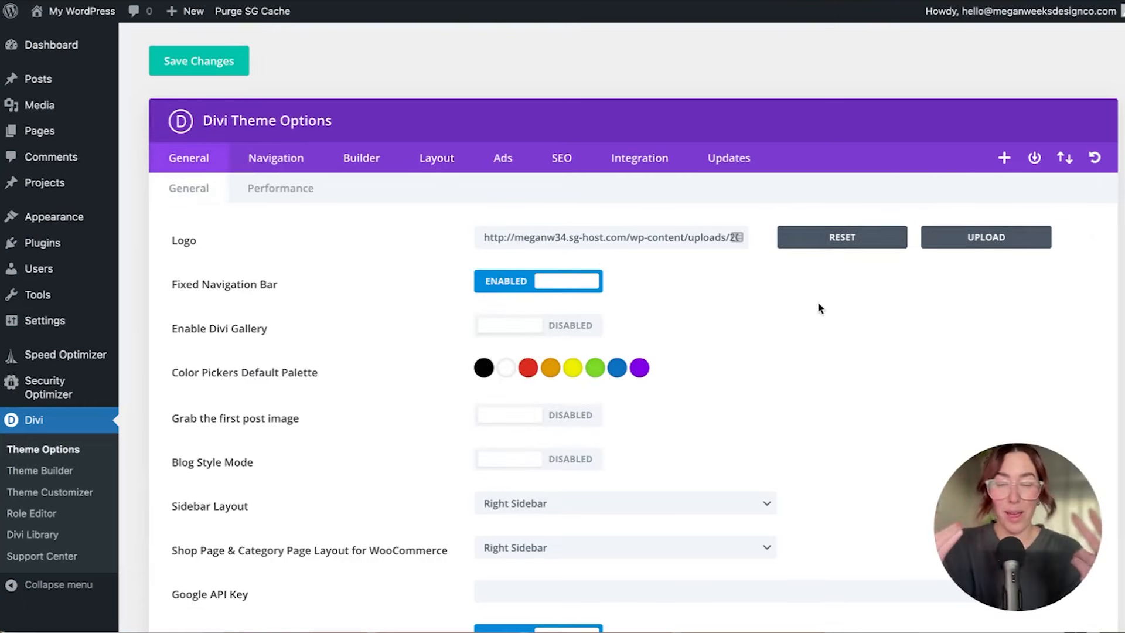
left_click(986, 237)
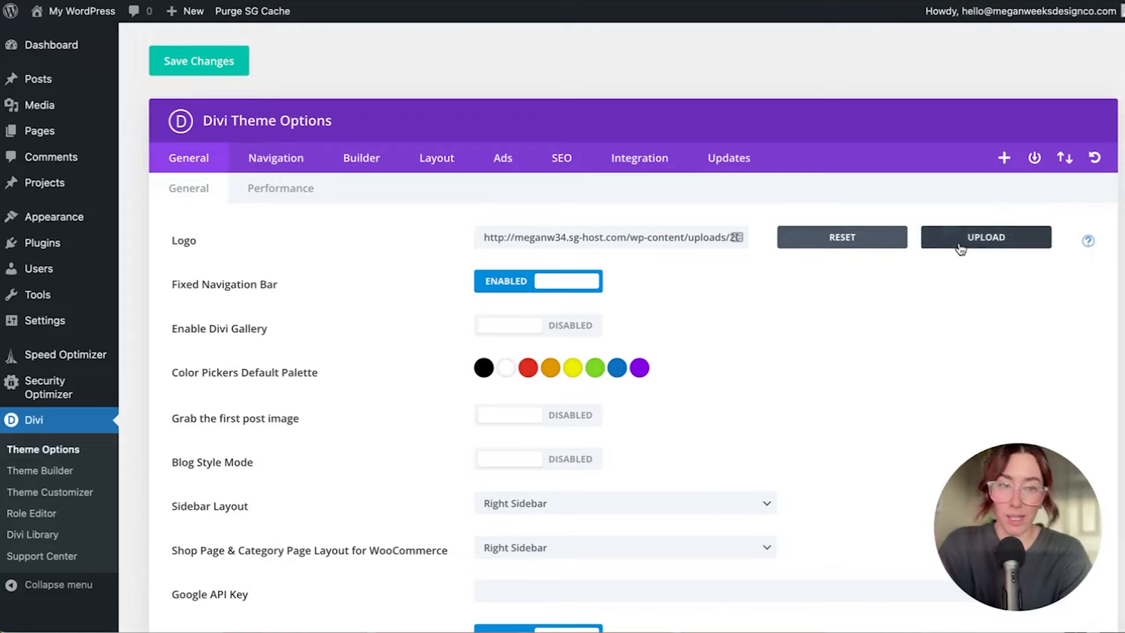
left_click(572, 595)
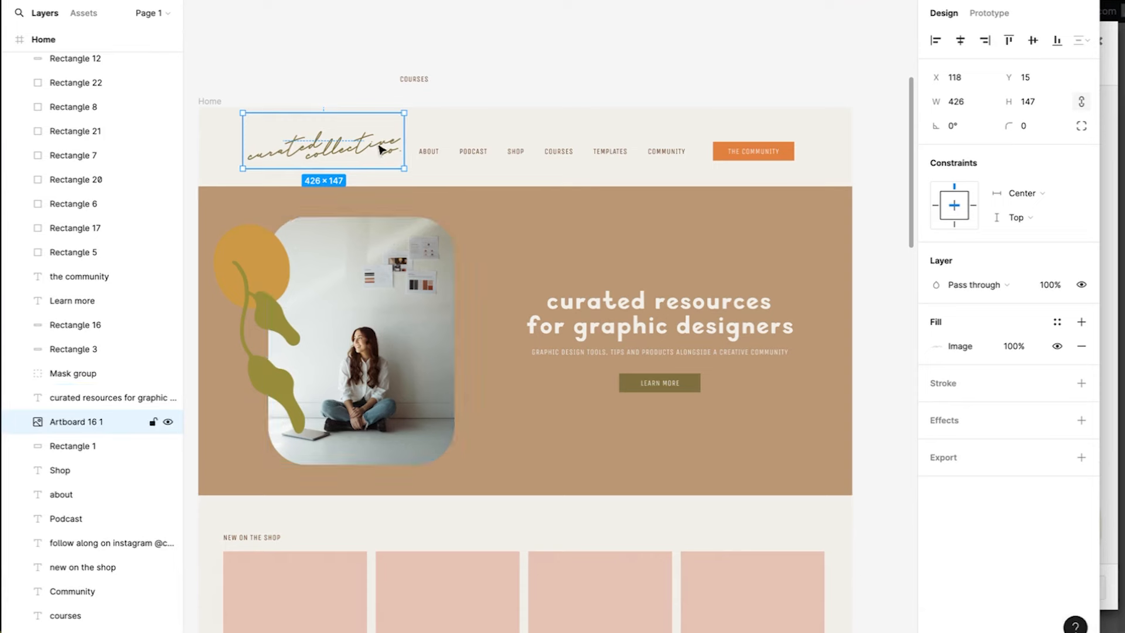
Group the hero photo with its decorative shapes
left_click(382, 94)
left_click(381, 254)
key("ctrl+g")
scroll(331, 299, "down", 5)
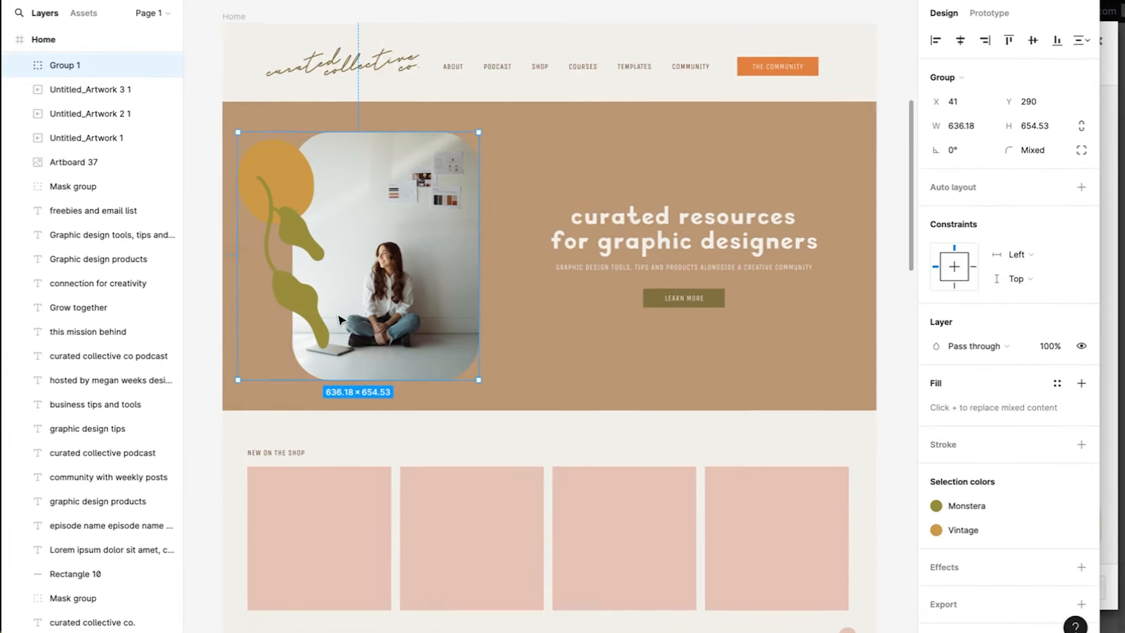
scroll(387, 527, "up", 2)
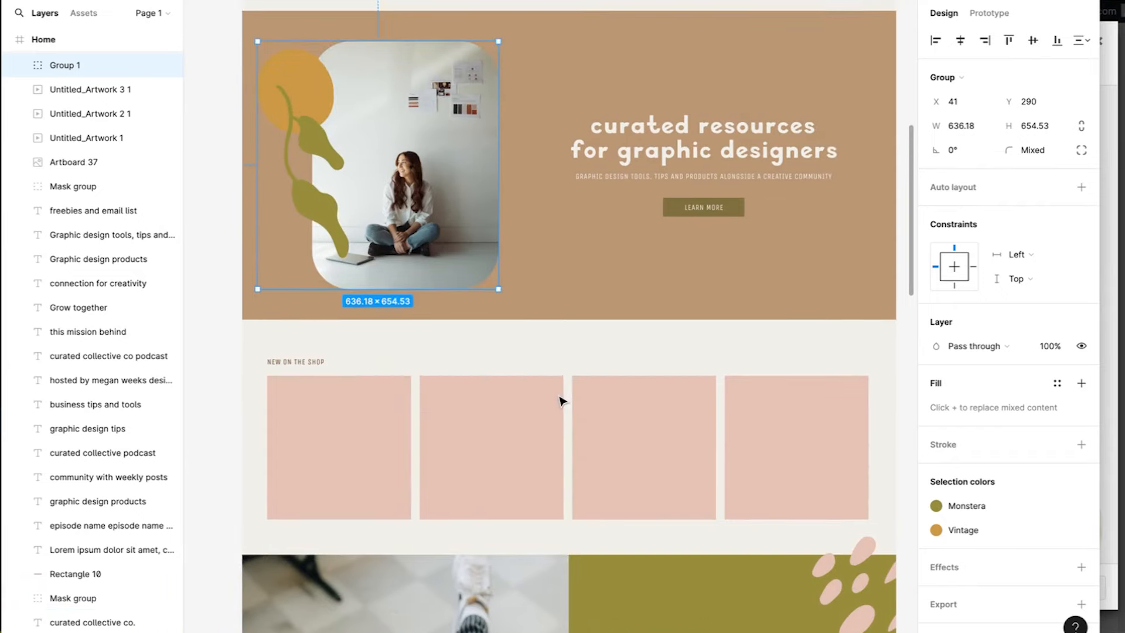
scroll(560, 396, "down", 5)
scroll(545, 386, "up", 3)
scroll(545, 387, "right", 1)
Select the 11 site graphics: photos, pink blobs, both logos, dog, cup, blanket illustrations, circle, leaf
left_click(439, 510, "shift")
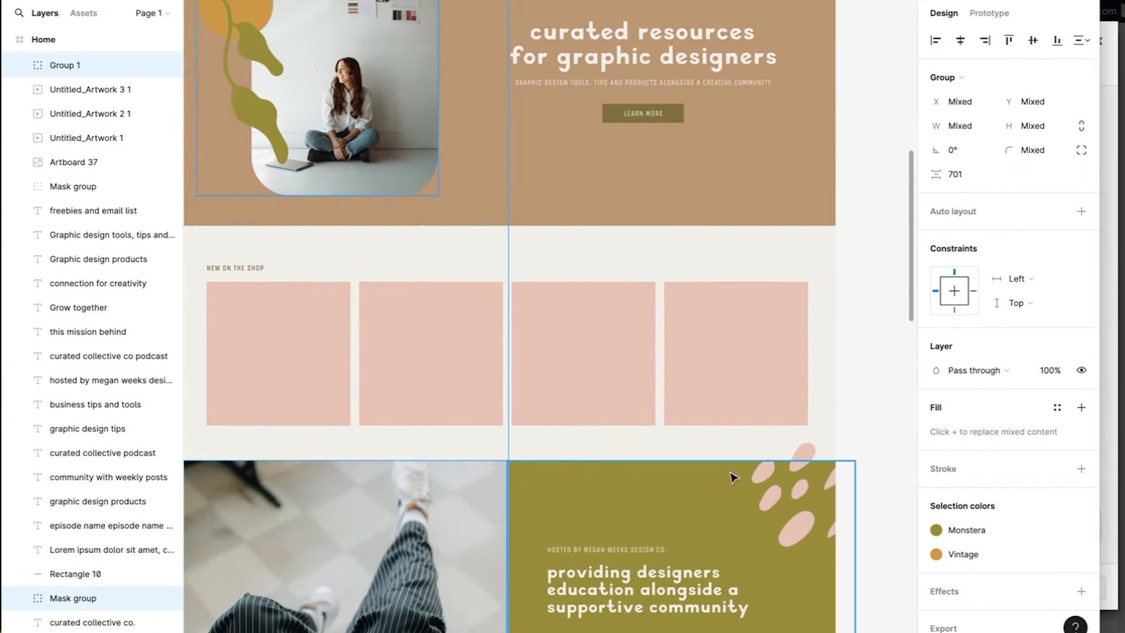
left_click(786, 489, "shift")
scroll(784, 500, "up", 4)
scroll(784, 500, "left", 2)
scroll(784, 500, "up", 2)
scroll(784, 500, "left", 1)
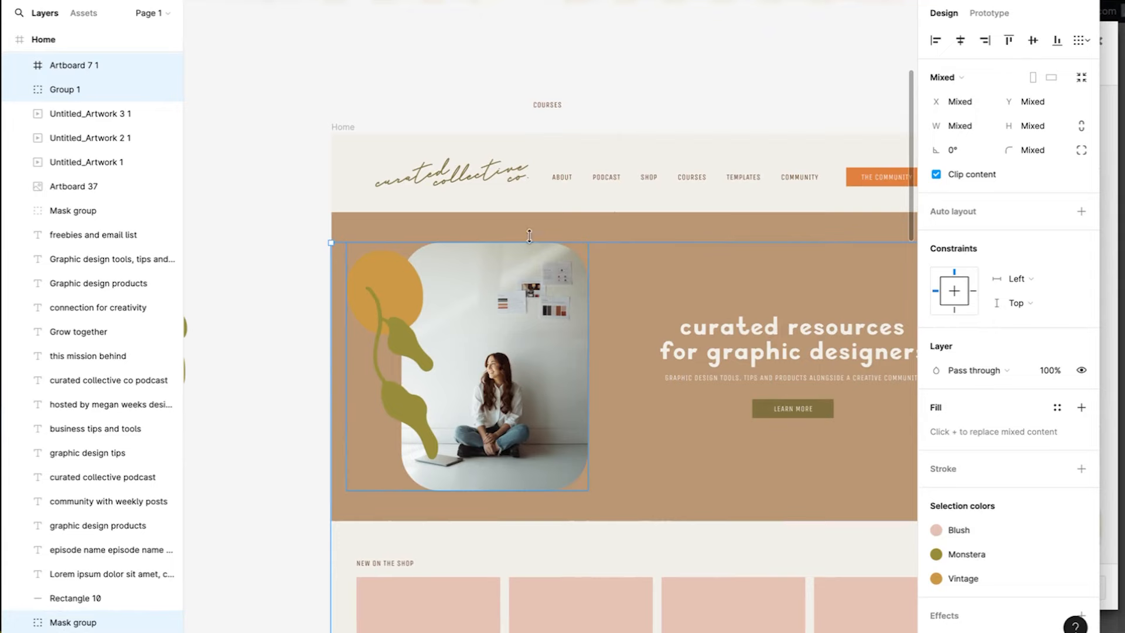
left_click(506, 188, "shift")
scroll(507, 187, "down", 16)
scroll(507, 188, "right", 2)
left_click(351, 147, "shift")
left_click(498, 144, "shift")
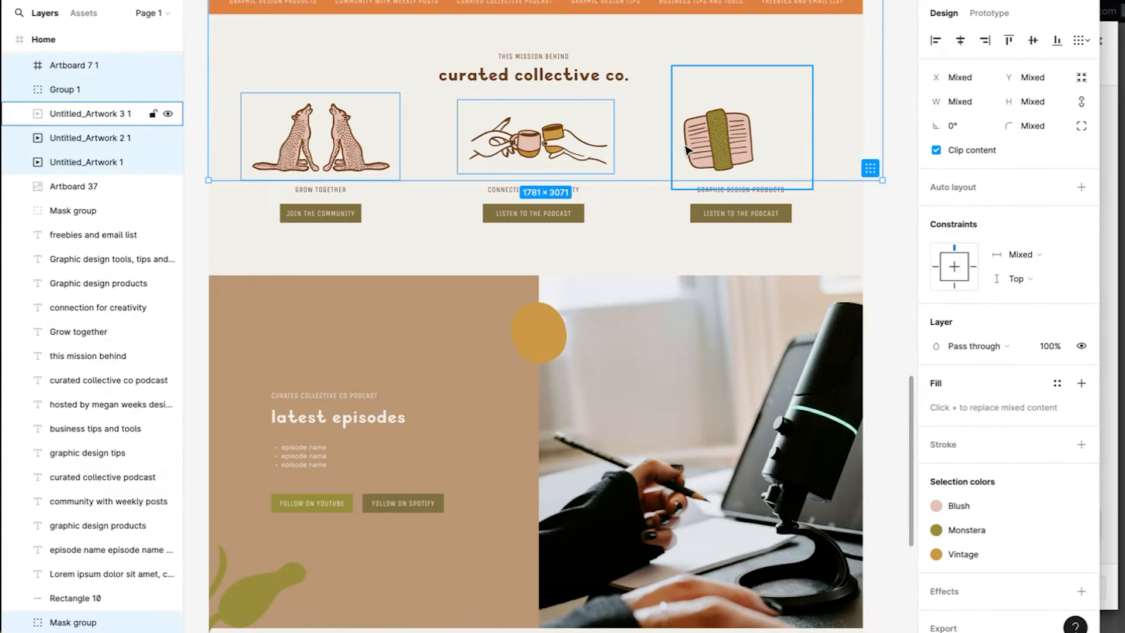
left_click(686, 149, "shift")
scroll(687, 149, "down", 5)
scroll(686, 149, "left", 1)
left_click(574, 190, "shift")
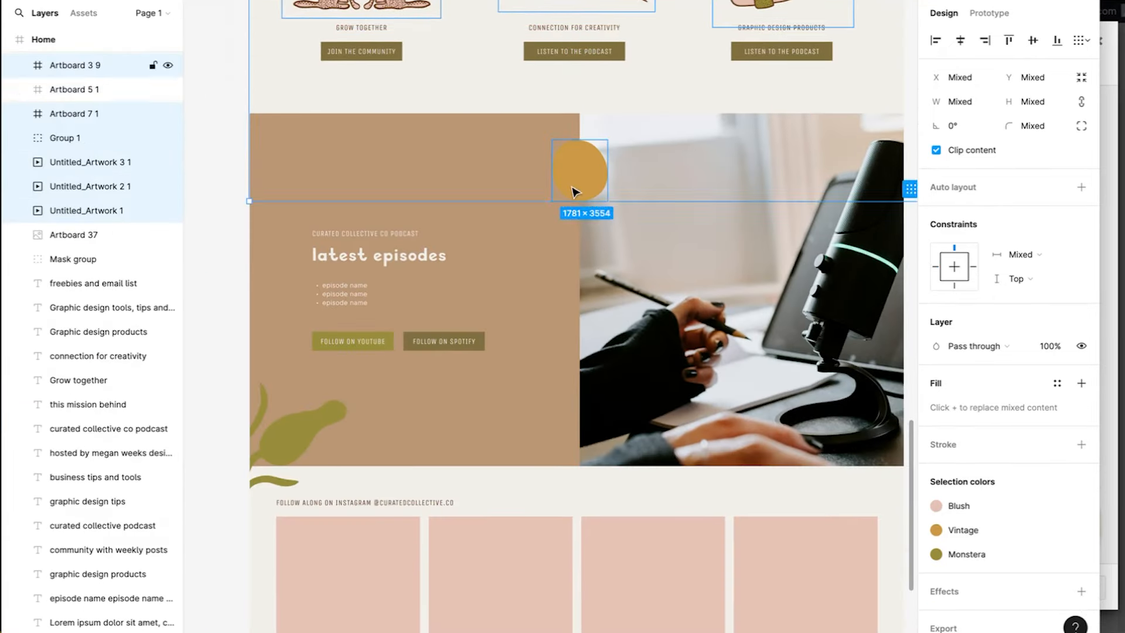
left_click(302, 425, "shift")
scroll(673, 404, "down", 10)
scroll(674, 405, "right", 2)
left_click(545, 446, "shift")
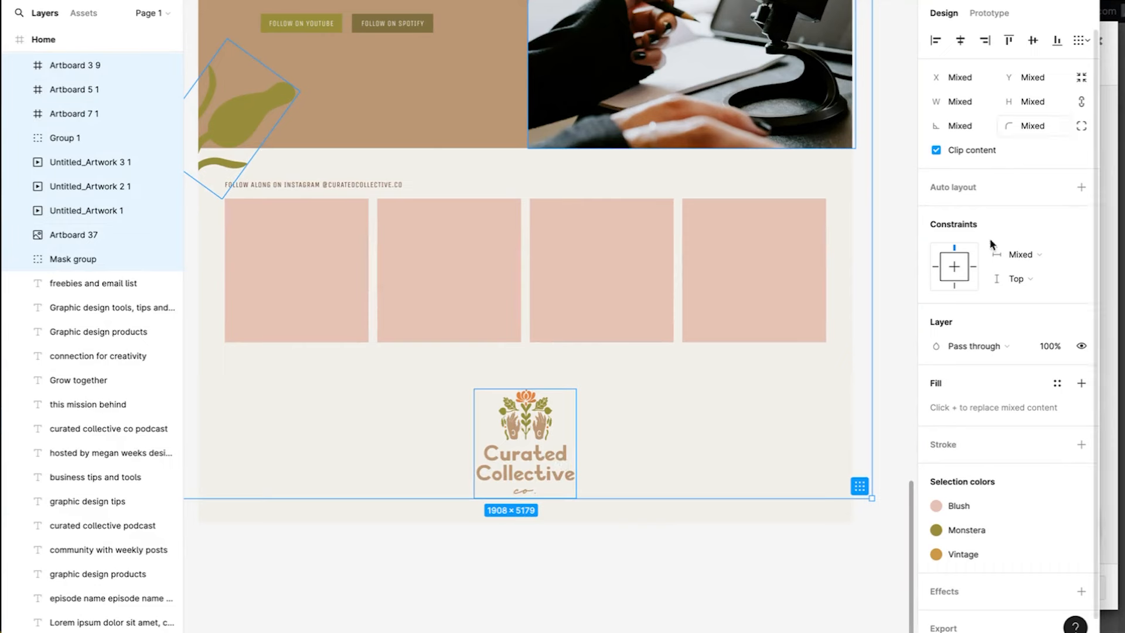
Add a 2x PNG export setting and export all 11 selected layers
left_click(959, 624)
scroll(1023, 577, "down", 3)
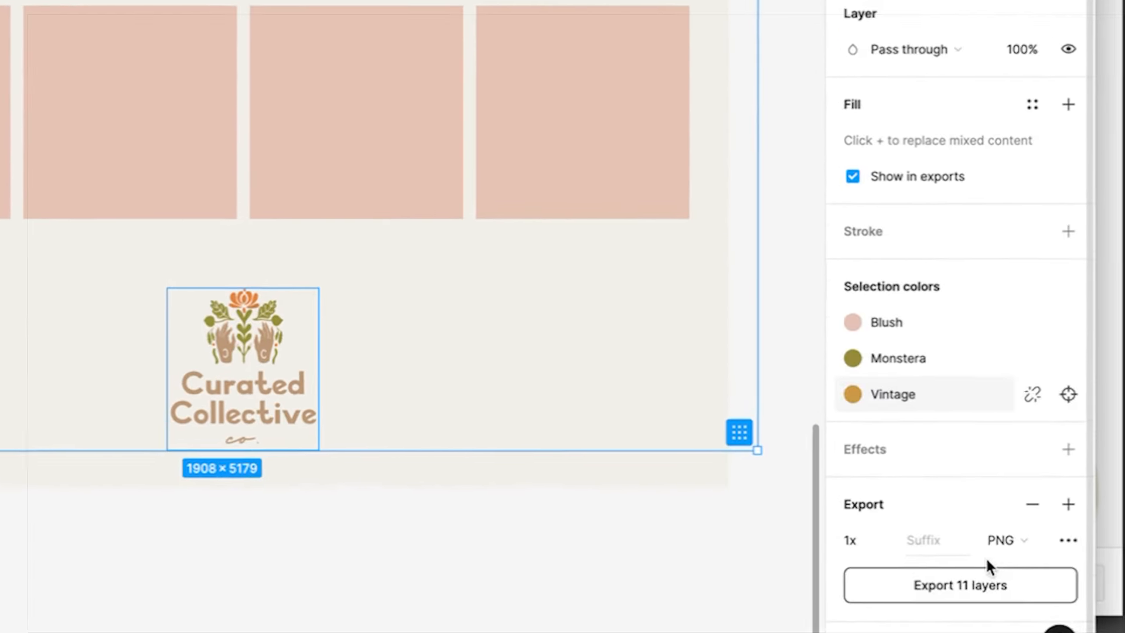
left_click(858, 538)
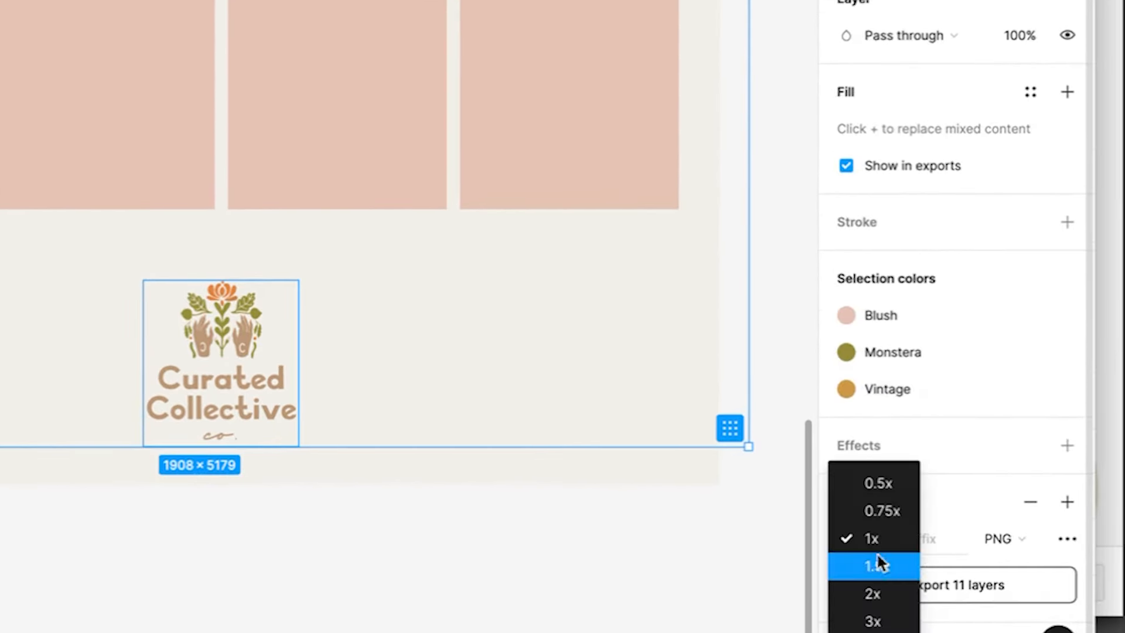
left_click(882, 591)
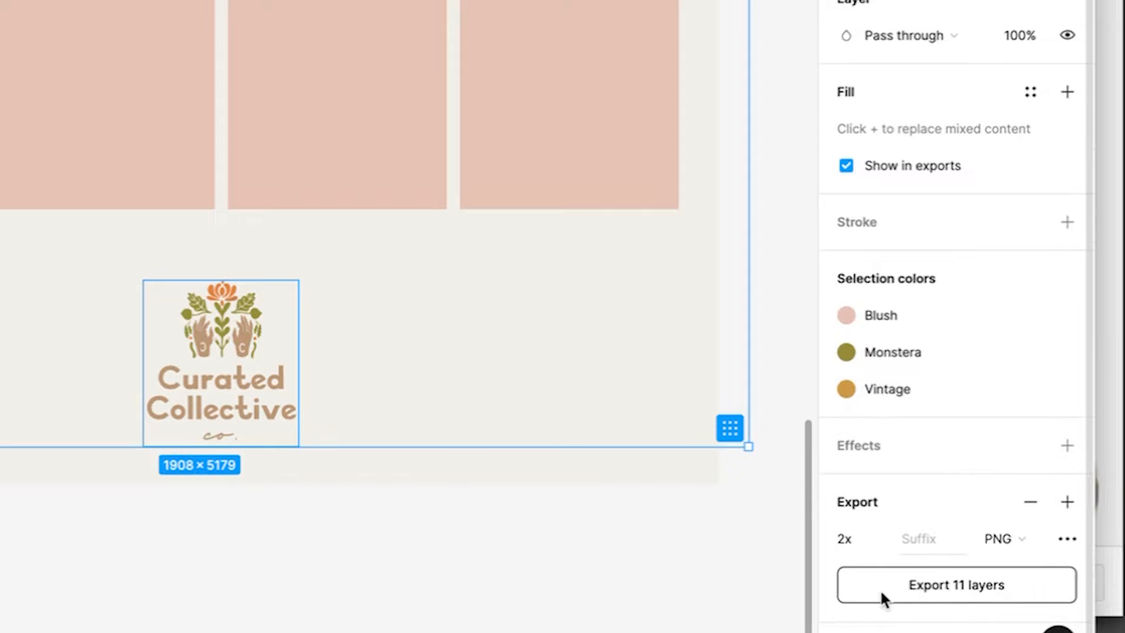
left_click(912, 589)
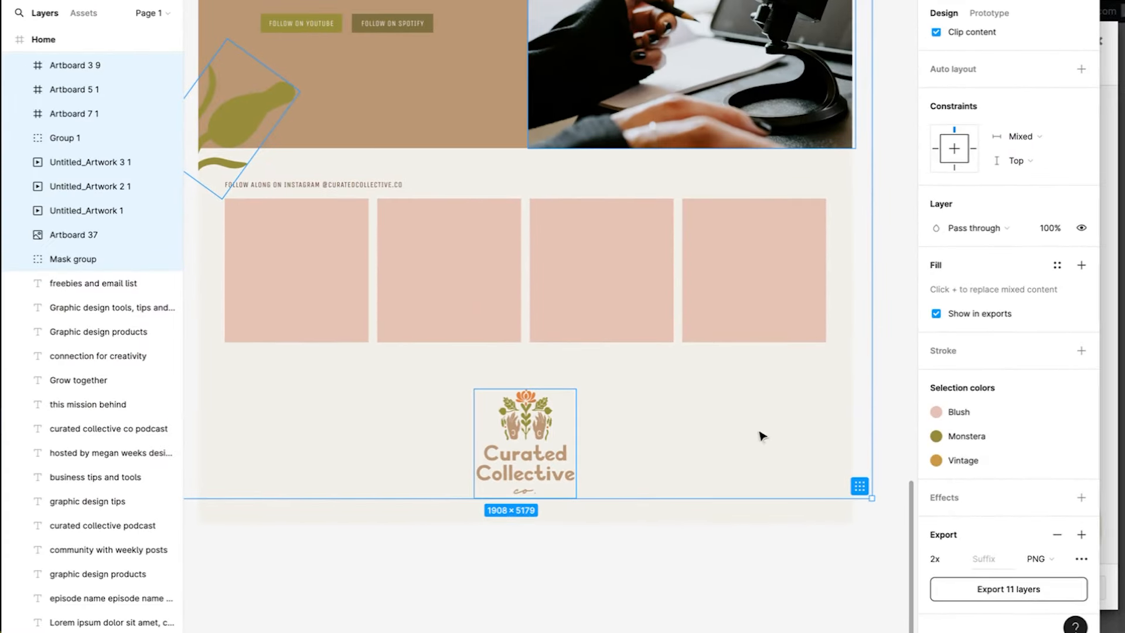
Save the exports to iCloud's Curated Collective Co. folder and set the script logo as the site logo
left_click(564, 145)
left_click(294, 290)
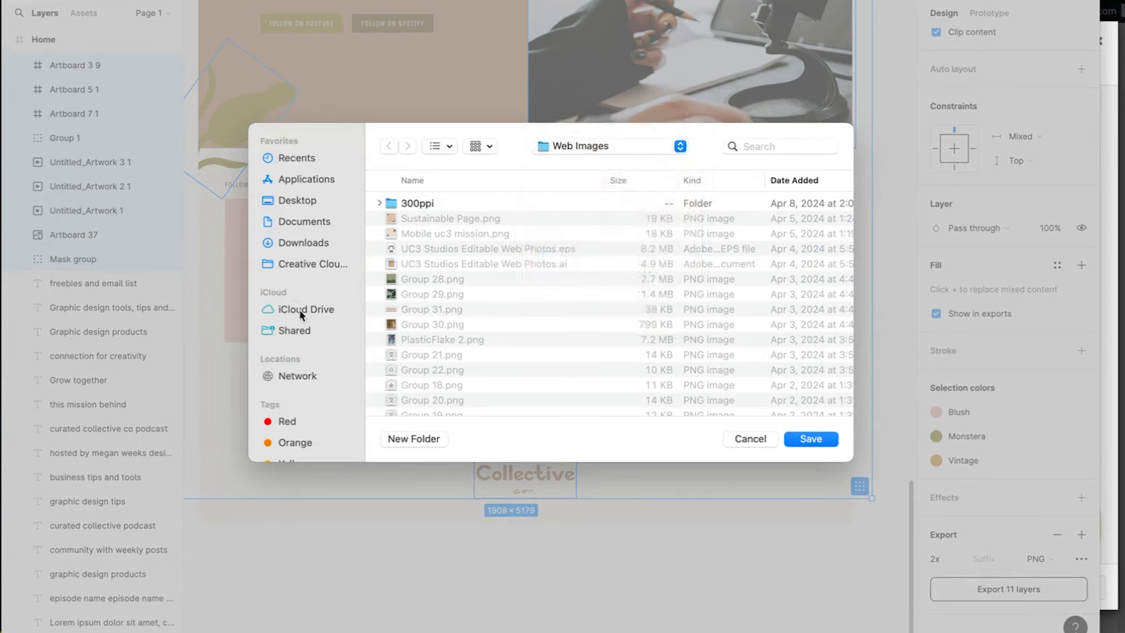
left_click(300, 310)
double_click(440, 203)
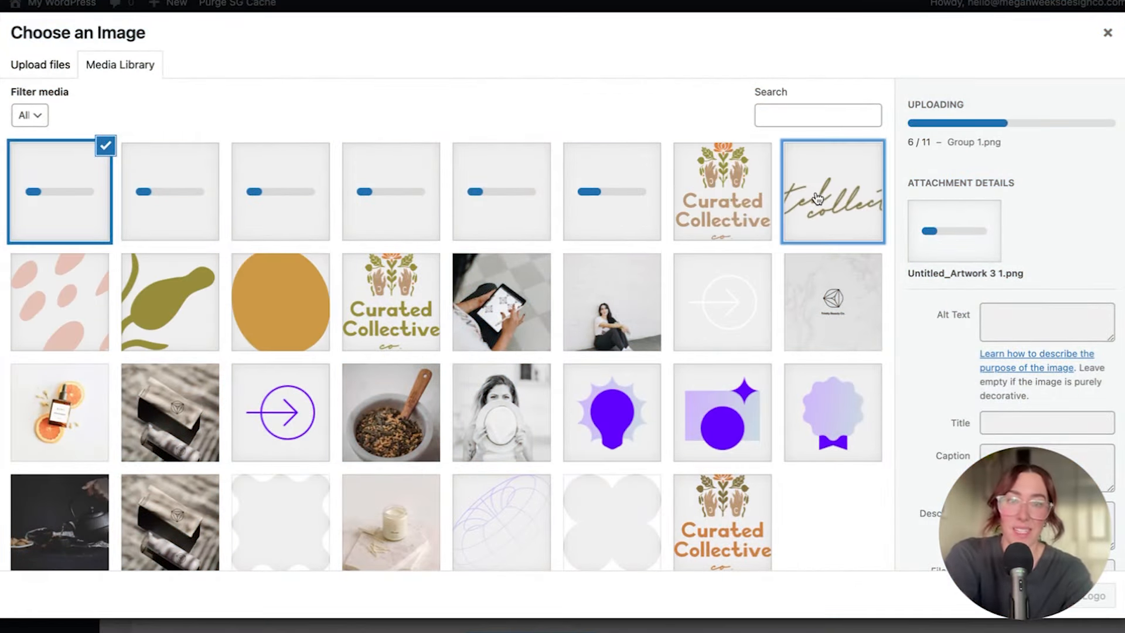
left_click(833, 191)
left_click(1078, 595)
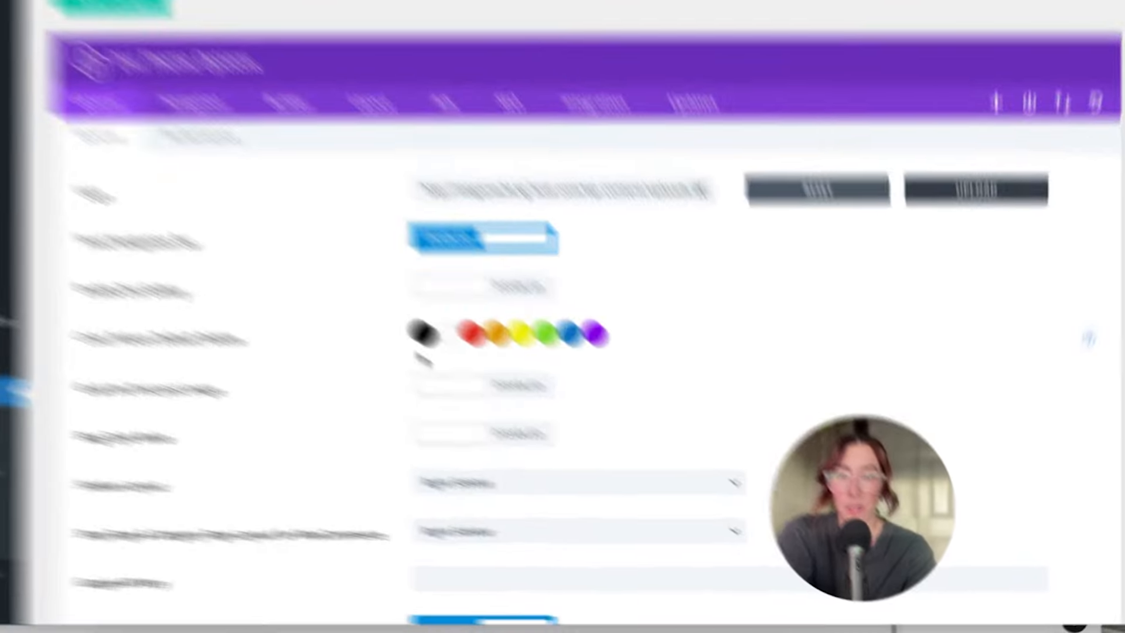
Start replacing the default palette's black swatch, copying the Brown hex from Figma's colour styles
left_click(474, 367)
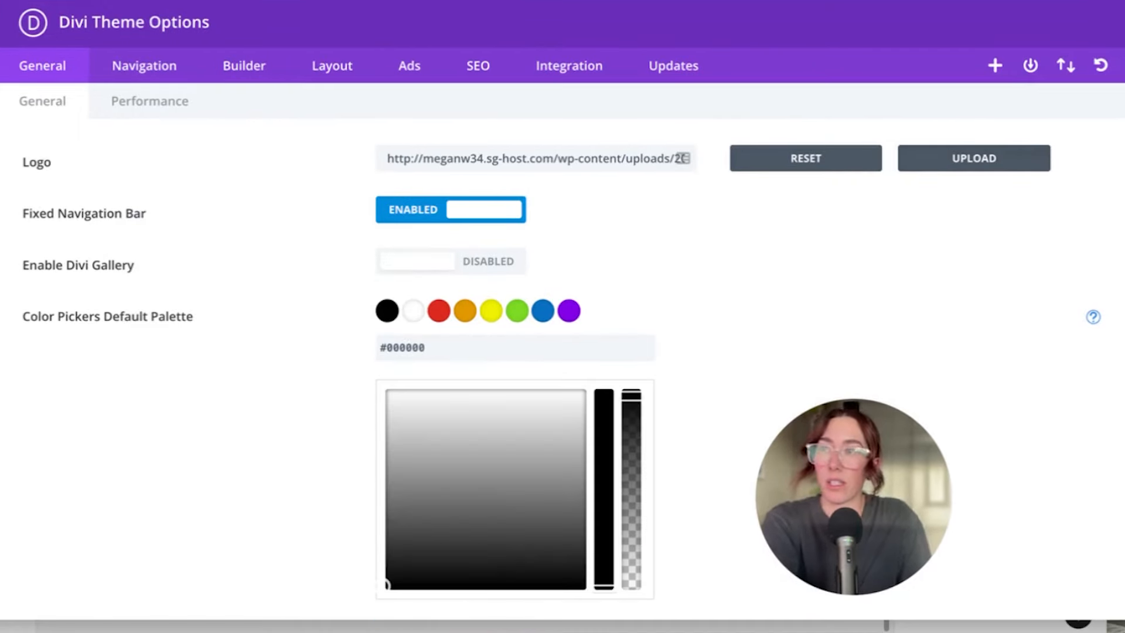
double_click(422, 351)
type("665533")
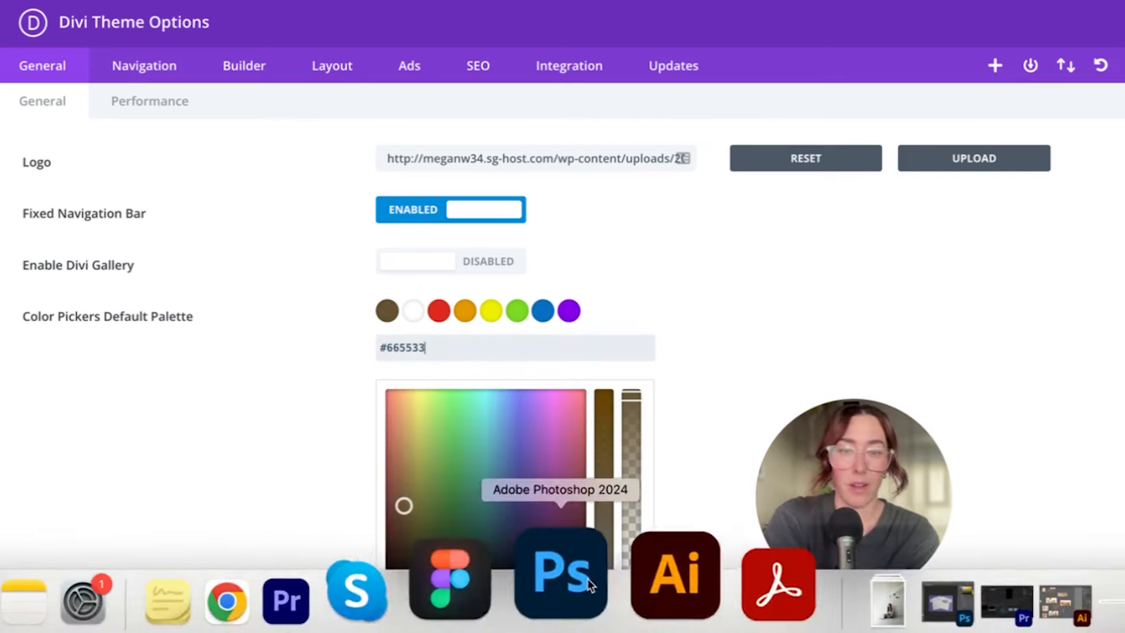
left_click(562, 585)
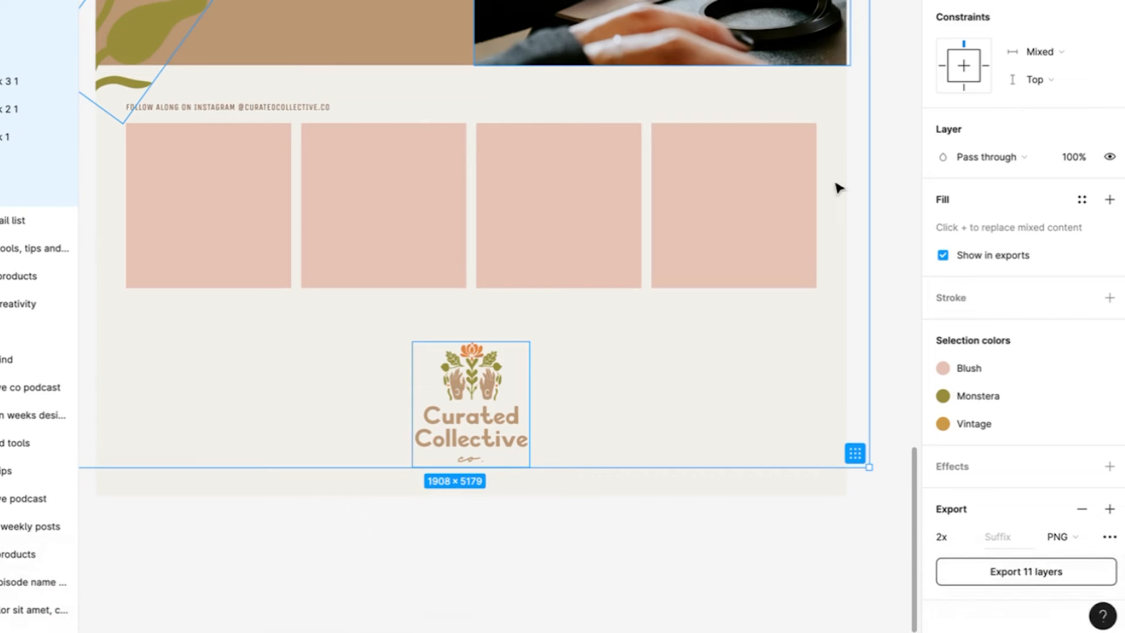
left_click(910, 343)
left_click(1108, 196)
left_click(701, 466)
double_click(701, 465)
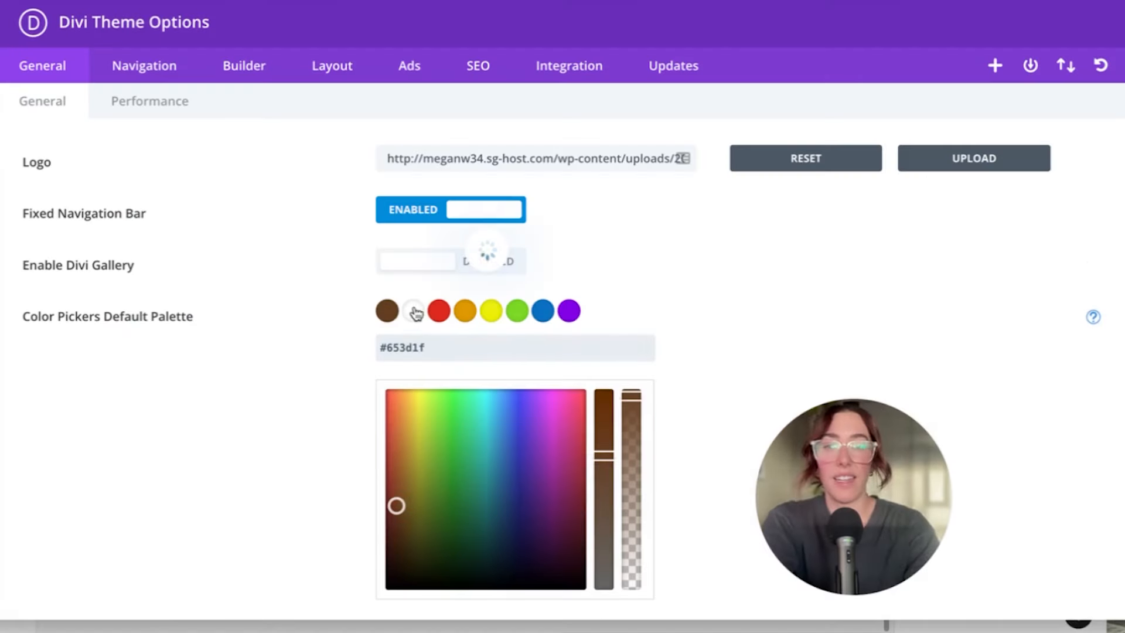
Set the second palette colour to the design's cream #F2F0EA
left_click(413, 311)
left_click(507, 577)
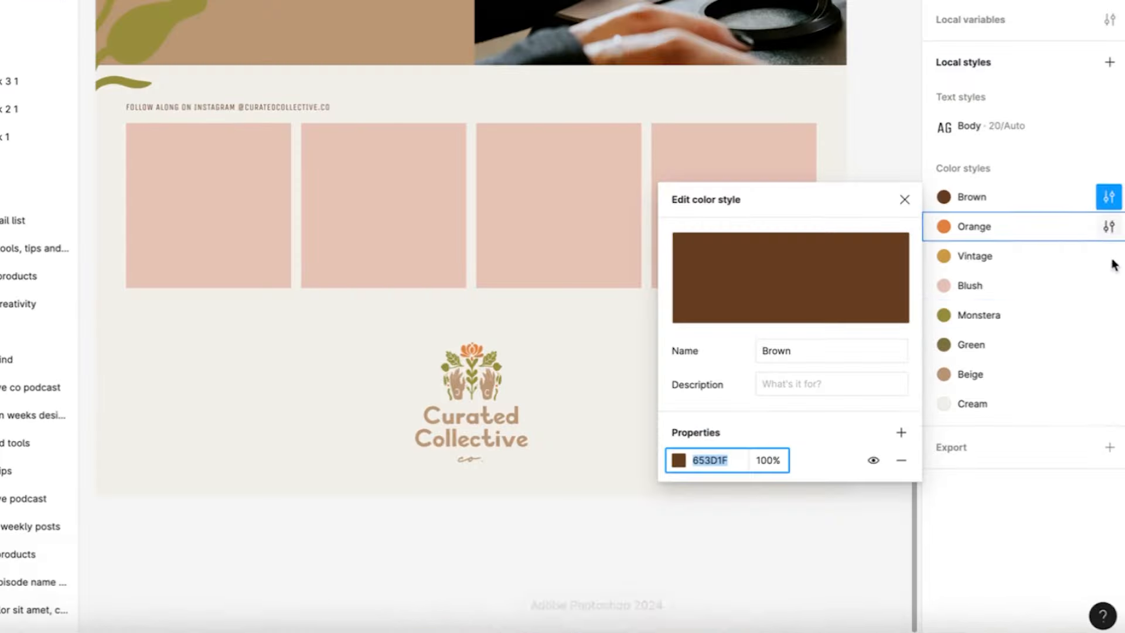
left_click(1108, 405)
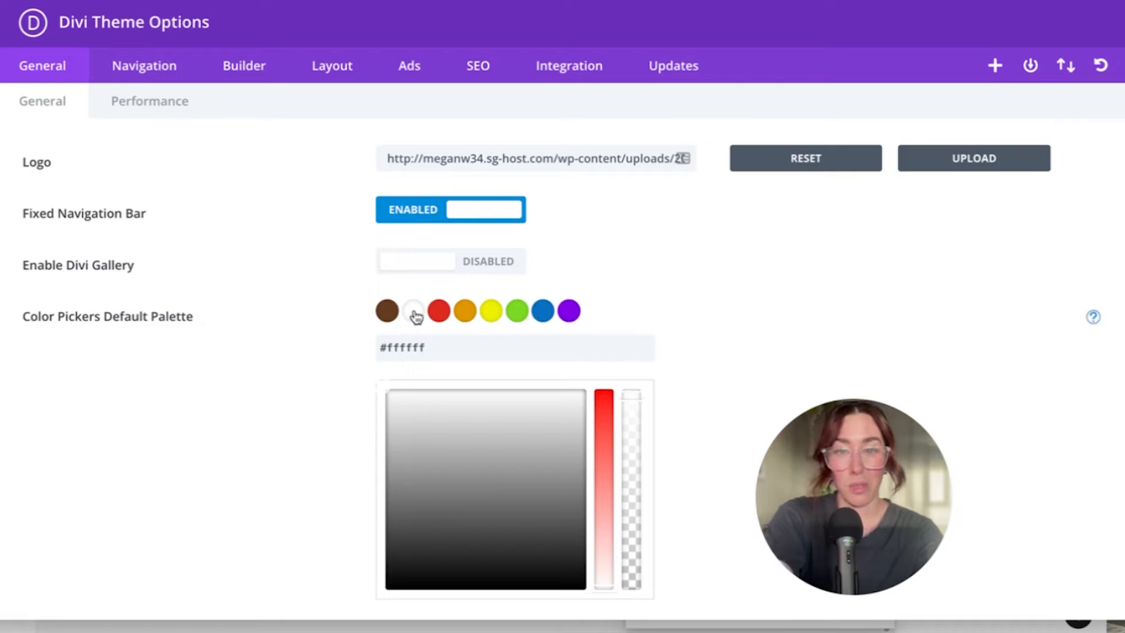
key("ctrl+a")
type("F2F0EA")
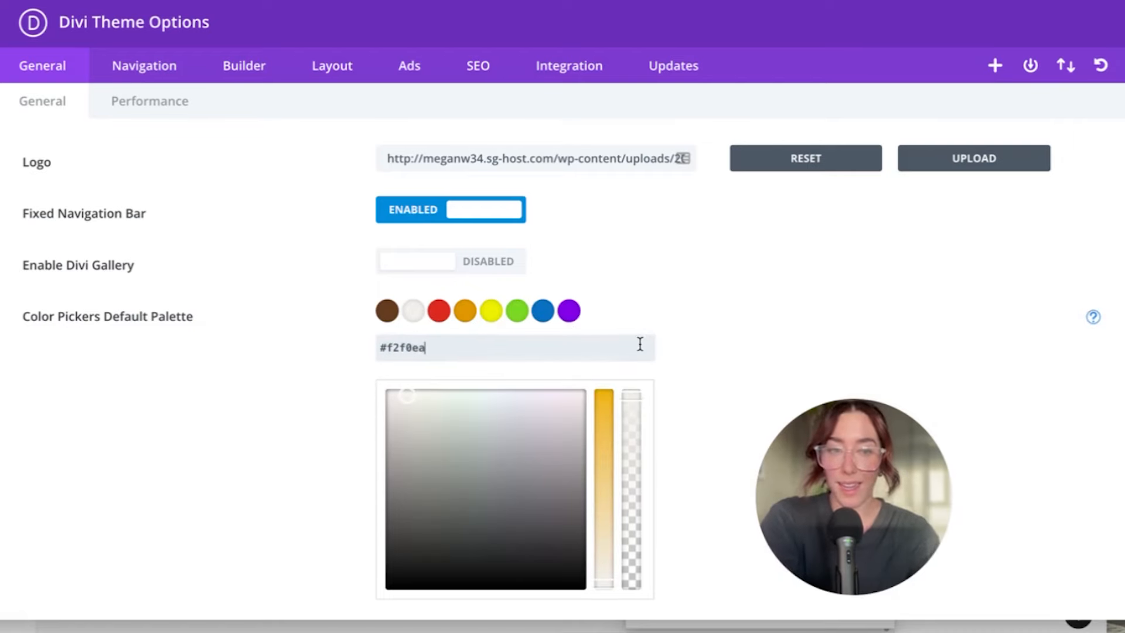
left_click(545, 572)
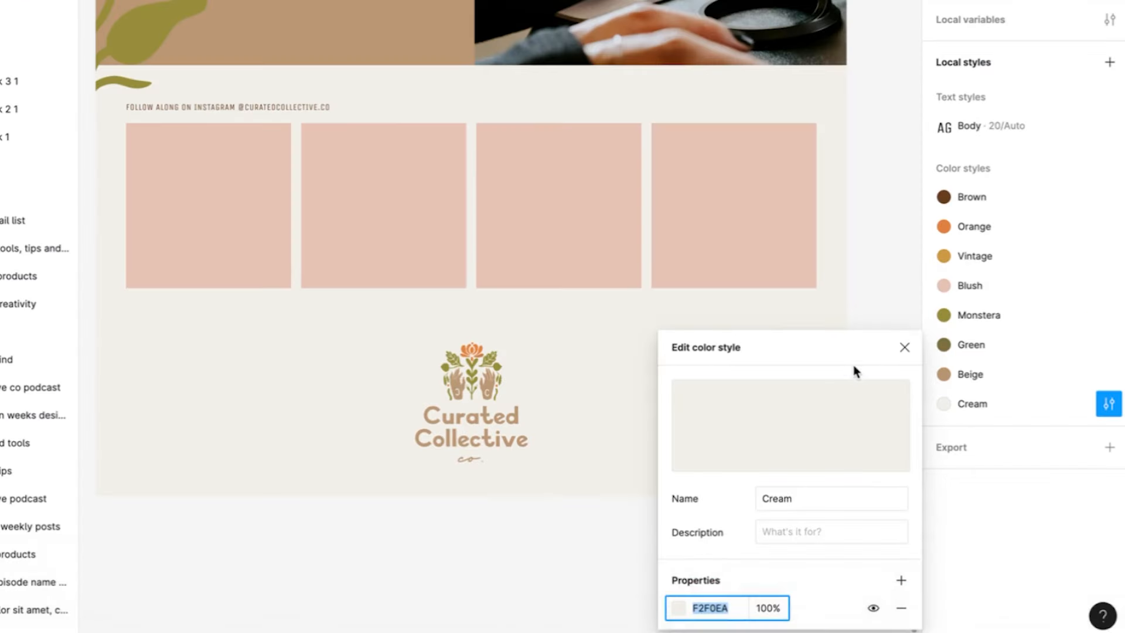
left_click(975, 296)
Set the third palette colour to Monstera olive #81703f and save the theme options
left_click(1109, 314)
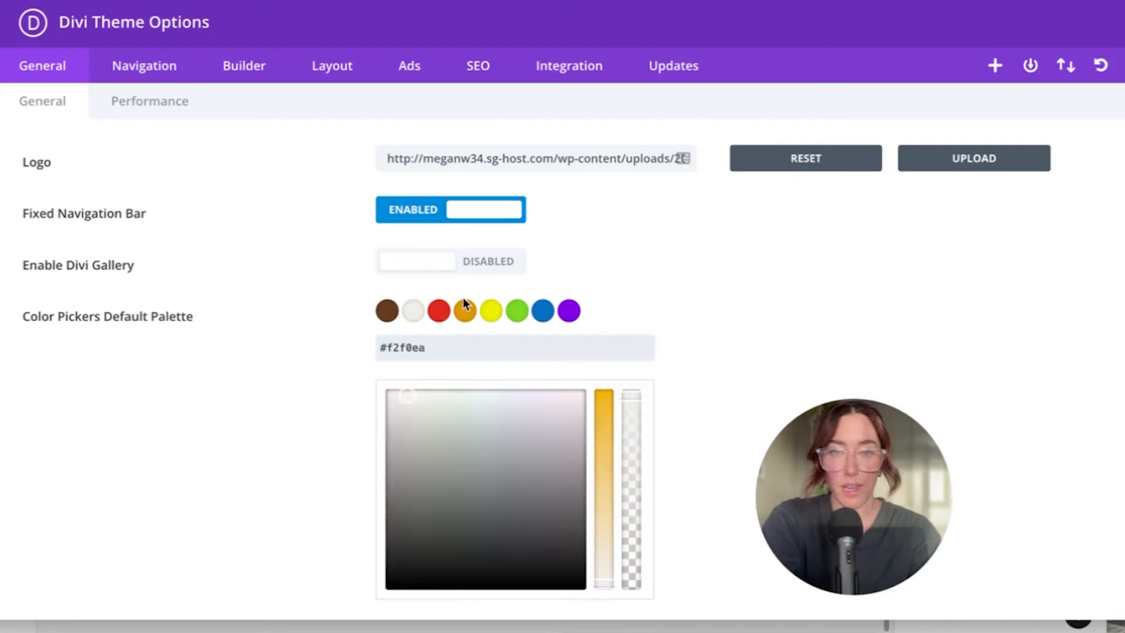
left_click(438, 311)
type("#81703f")
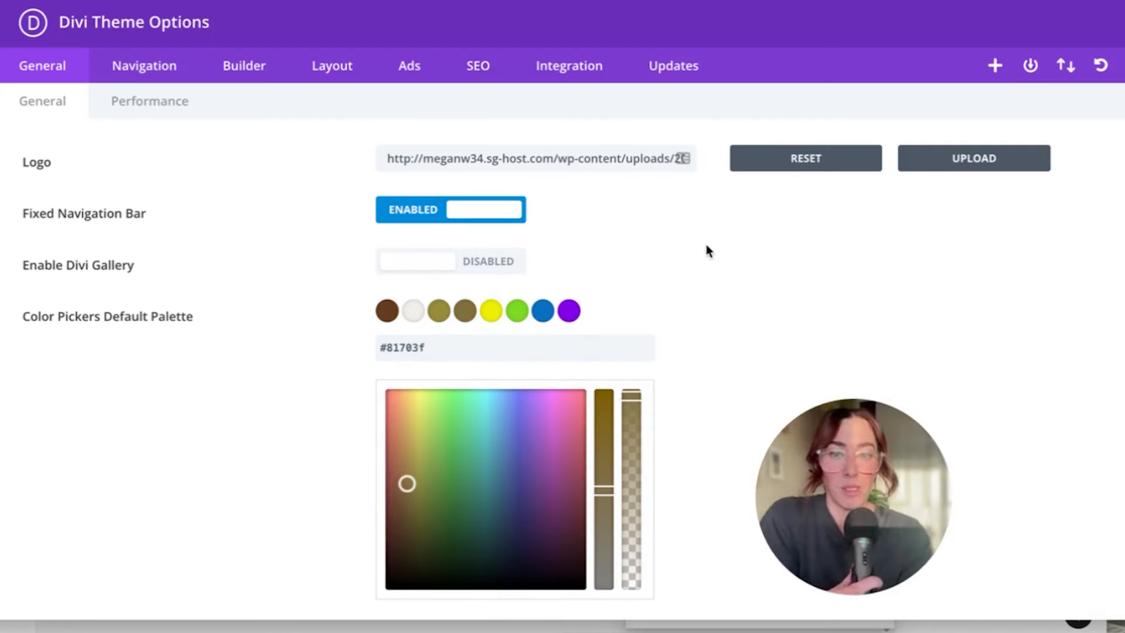
scroll(694, 291, "down", 12)
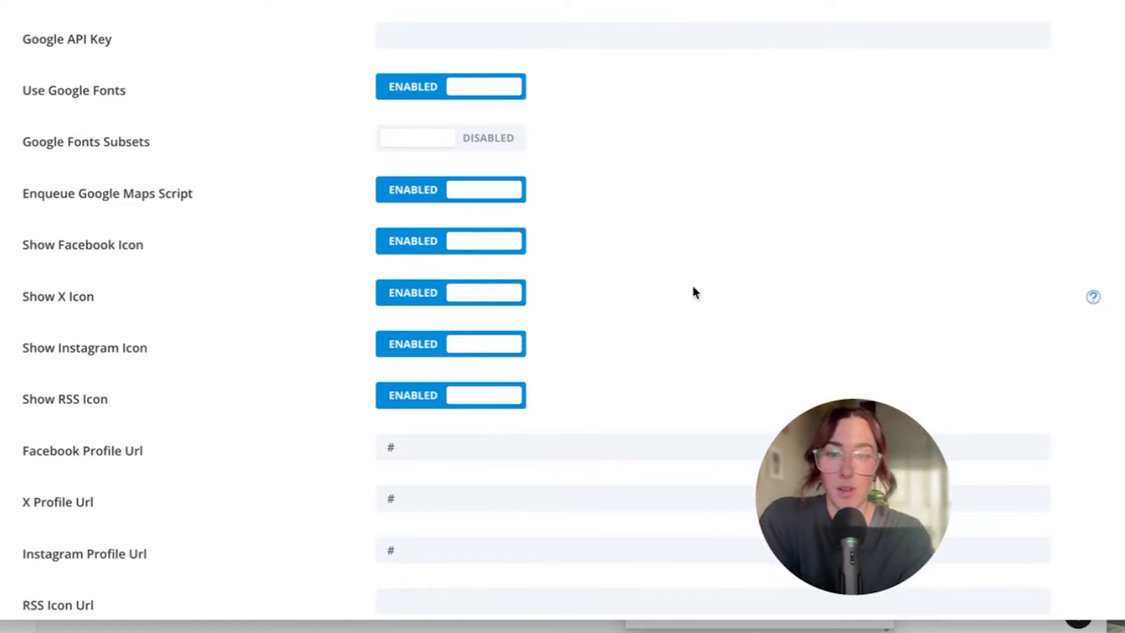
scroll(693, 291, "down", 15)
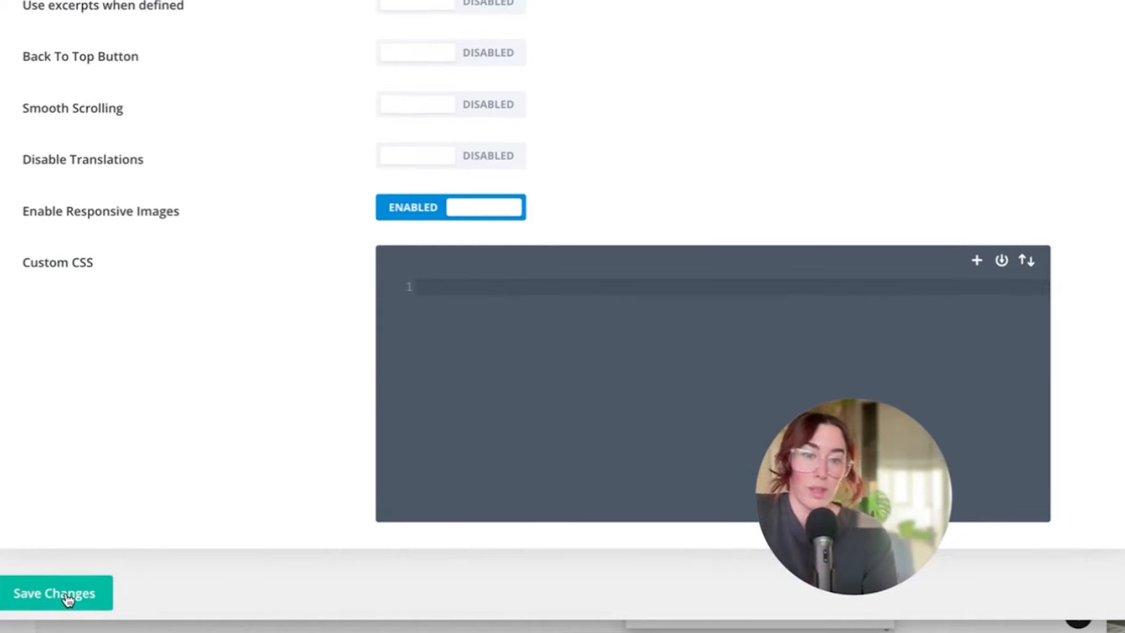
left_click(7, 599)
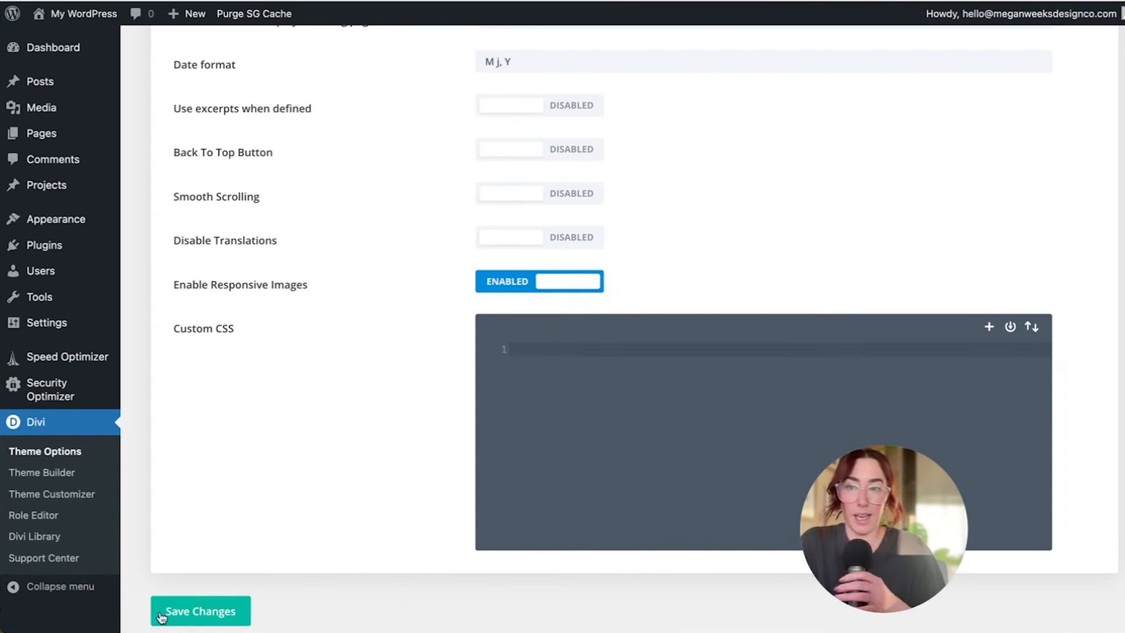
Add a new page titled 'Home Test' and launch the Divi Builder on it
left_click(70, 138)
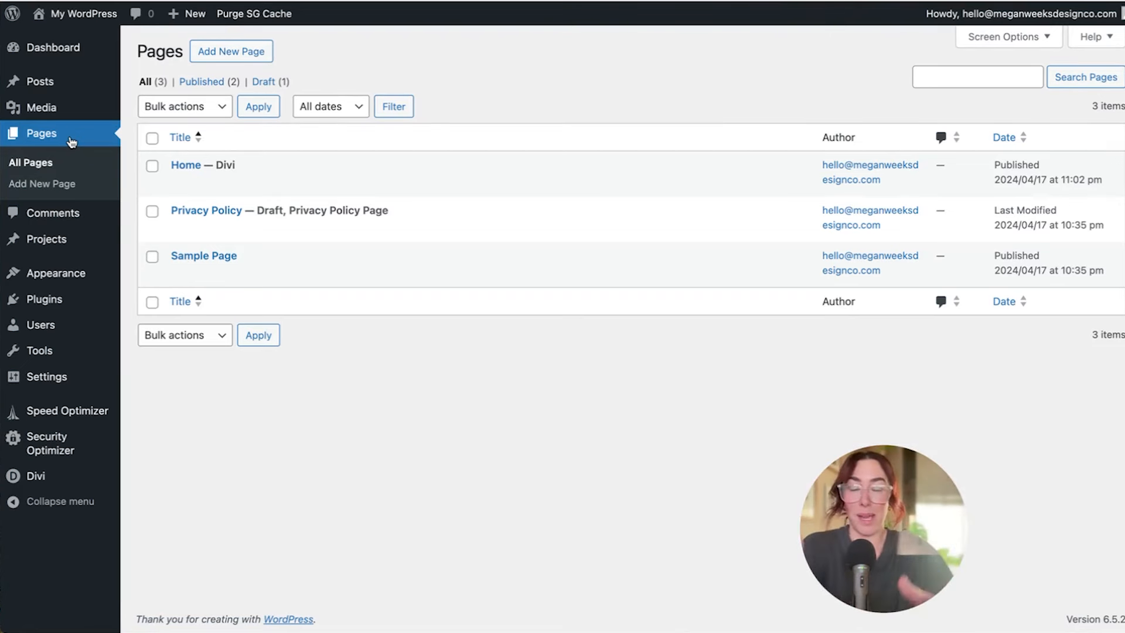
left_click(238, 51)
left_click(296, 105)
type("HO")
key("BackSpace")
key("BackSpace")
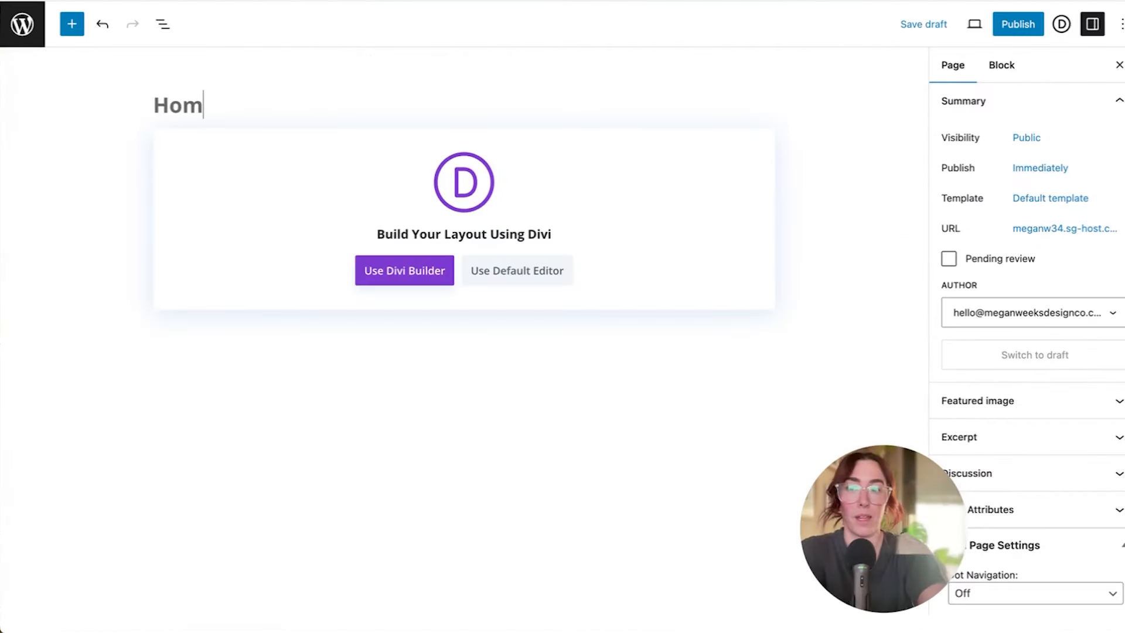
type("Test")
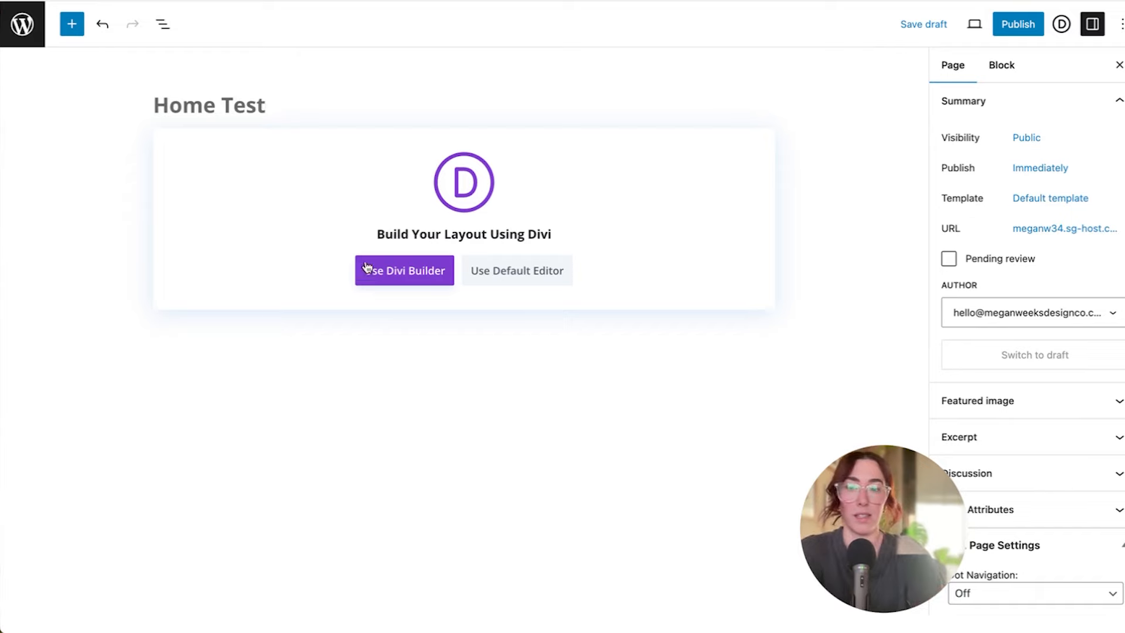
left_click(373, 275)
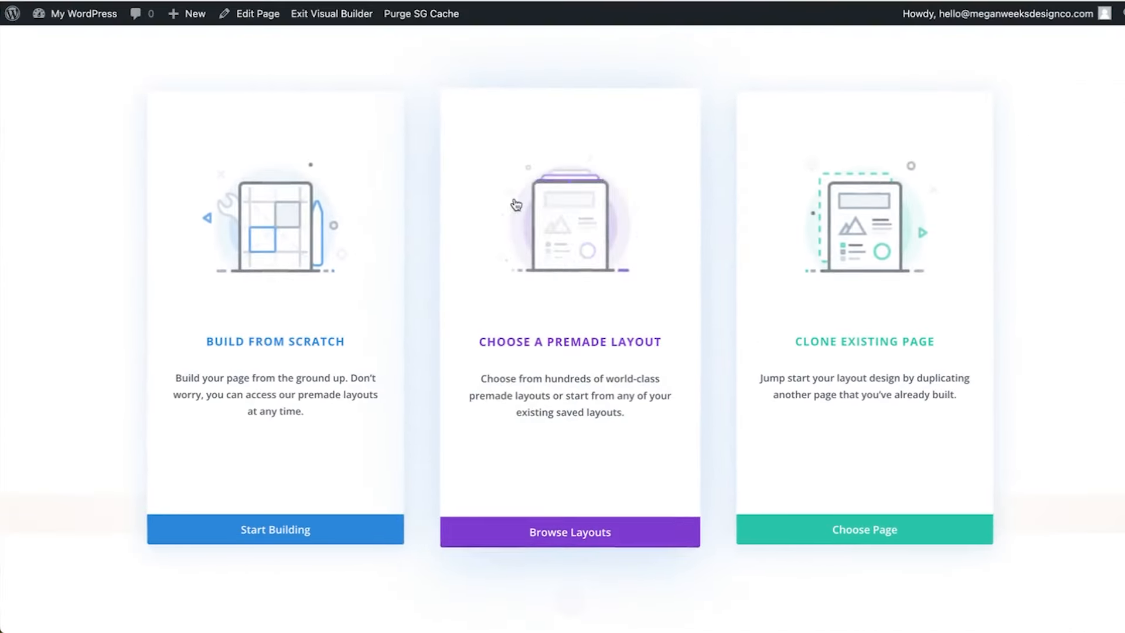
Build the page from scratch, starting with a 1/2 + 1/2 two-column row
left_click(290, 529)
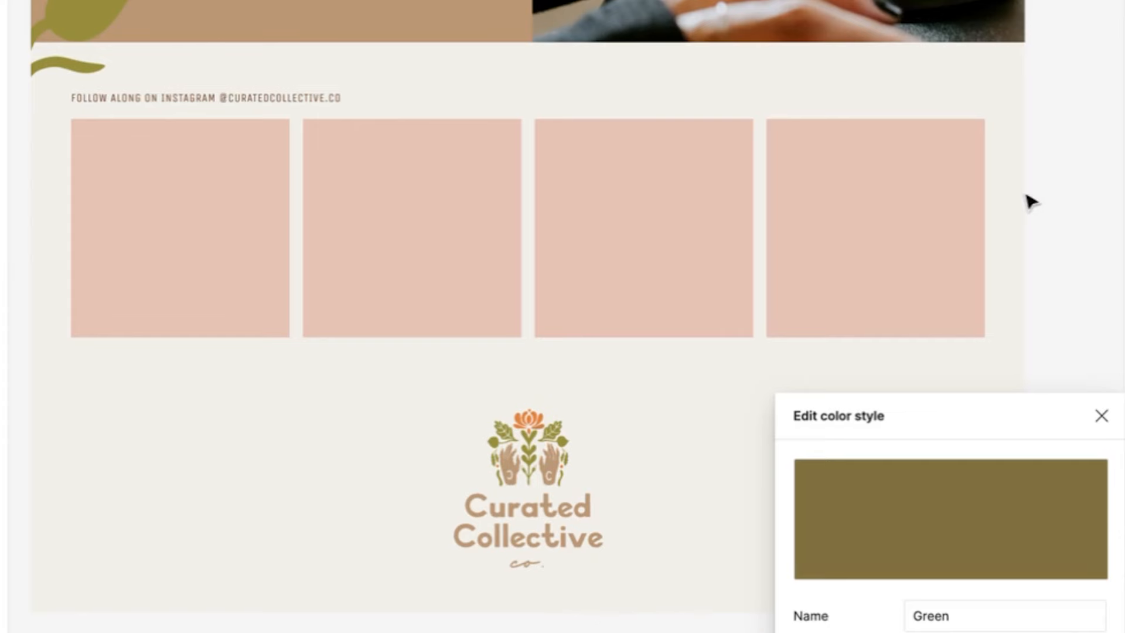
left_click(1026, 195)
scroll(1030, 223, "up", 20)
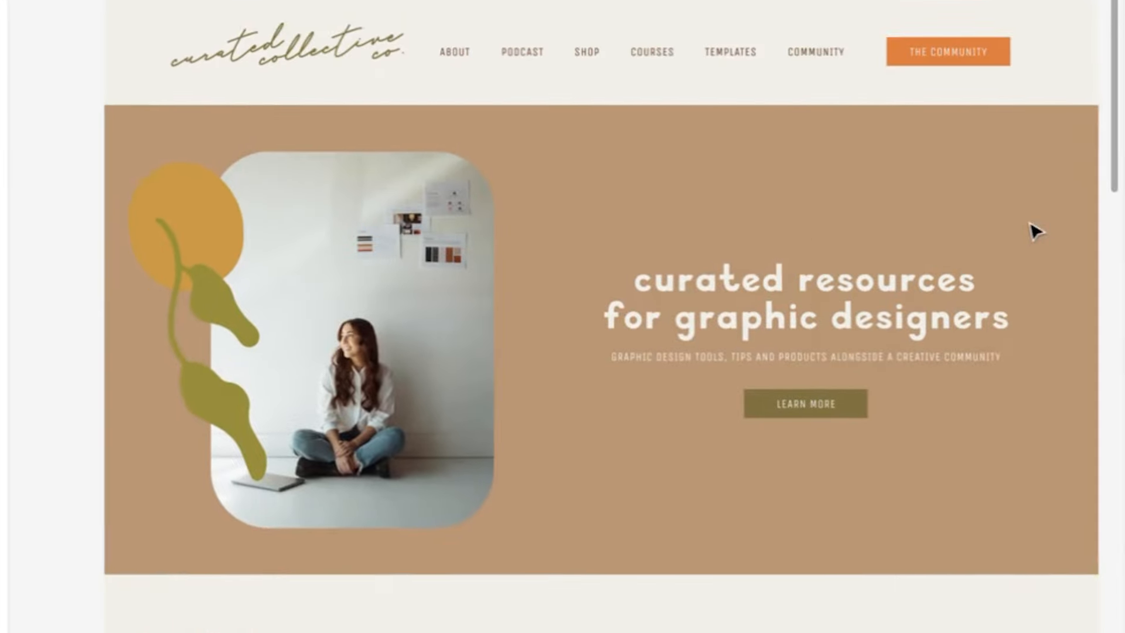
scroll(1034, 232, "down", 2)
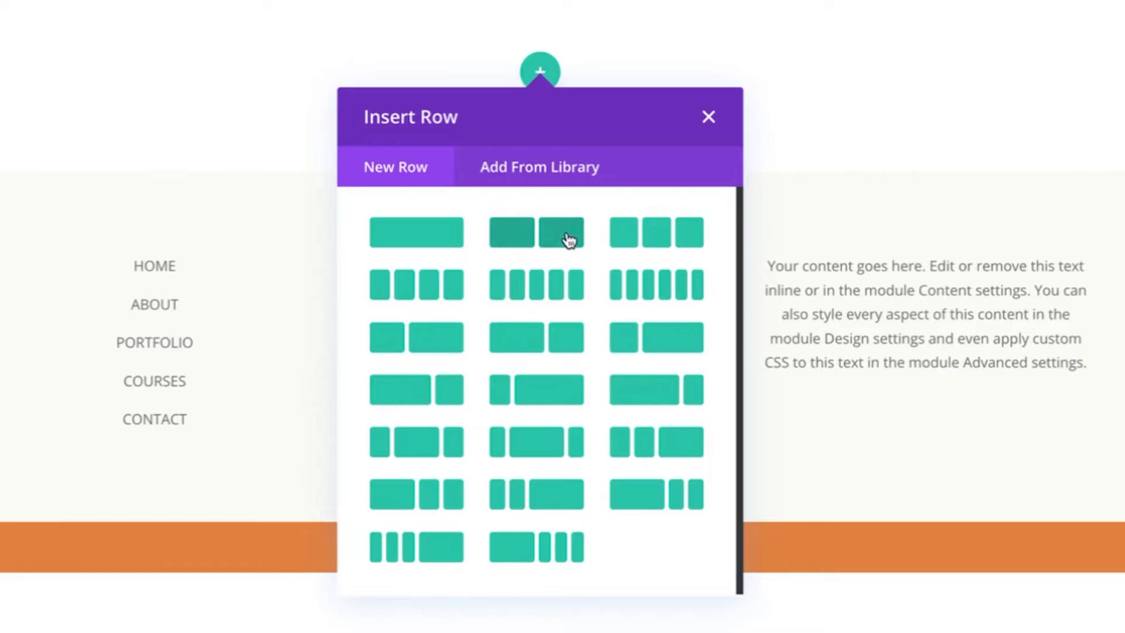
left_click(567, 236)
Put an Image module with the rounded photo of the seated woman in the left column
type("image")
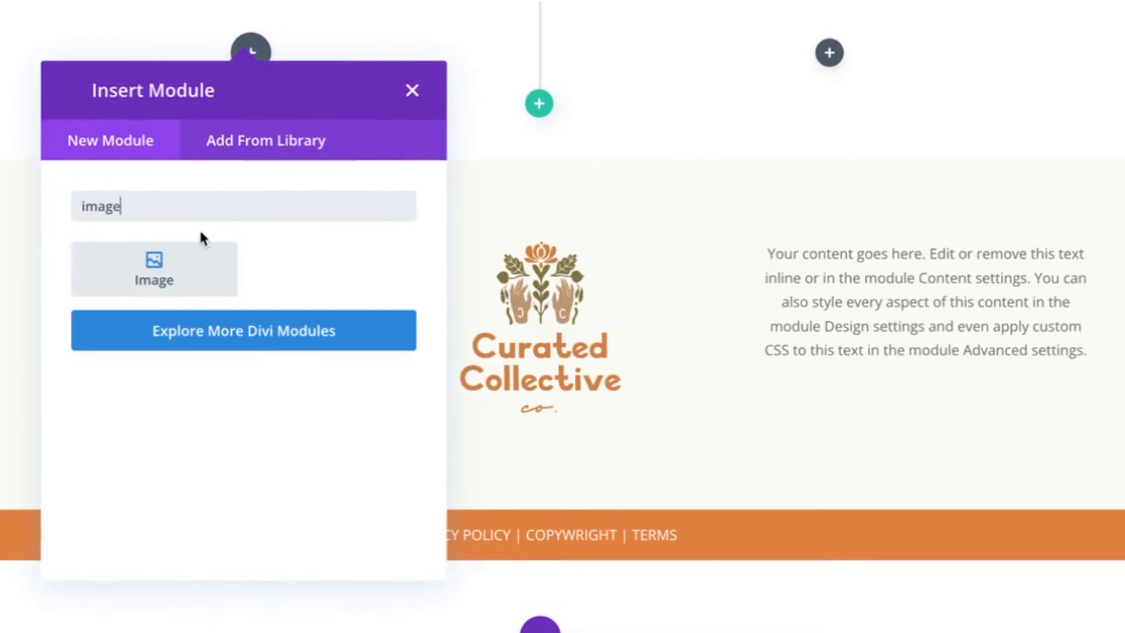
left_click(199, 267)
left_click(229, 441)
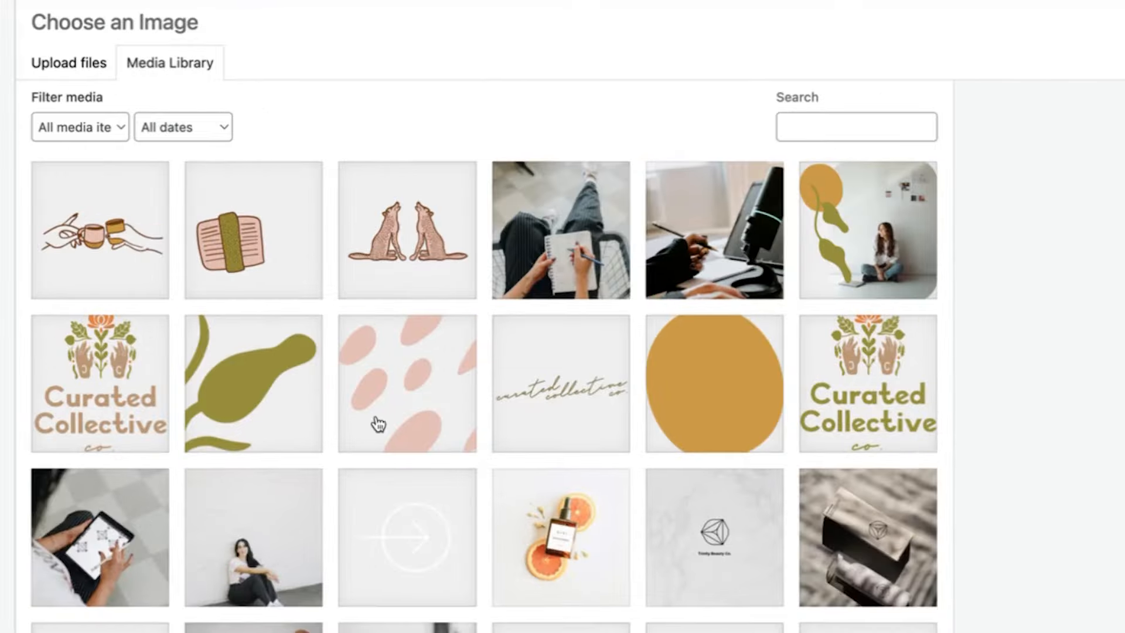
left_click(888, 245)
left_click(1117, 624)
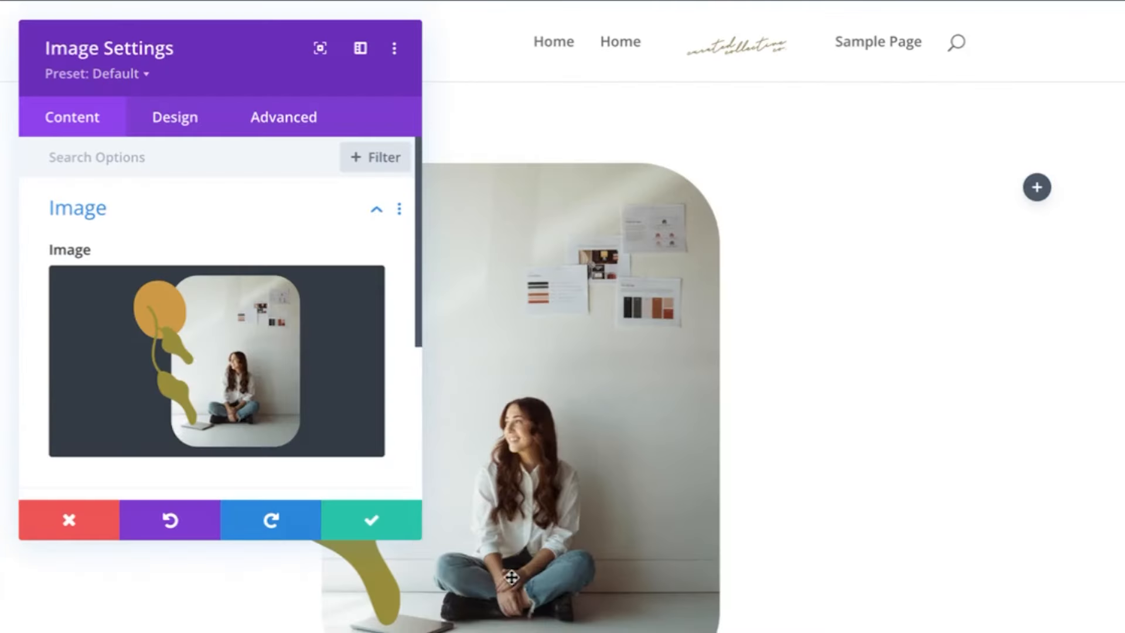
left_click(386, 522)
Give the section a beige #BA9674 background and add a Text module to the right column
left_click(45, 87)
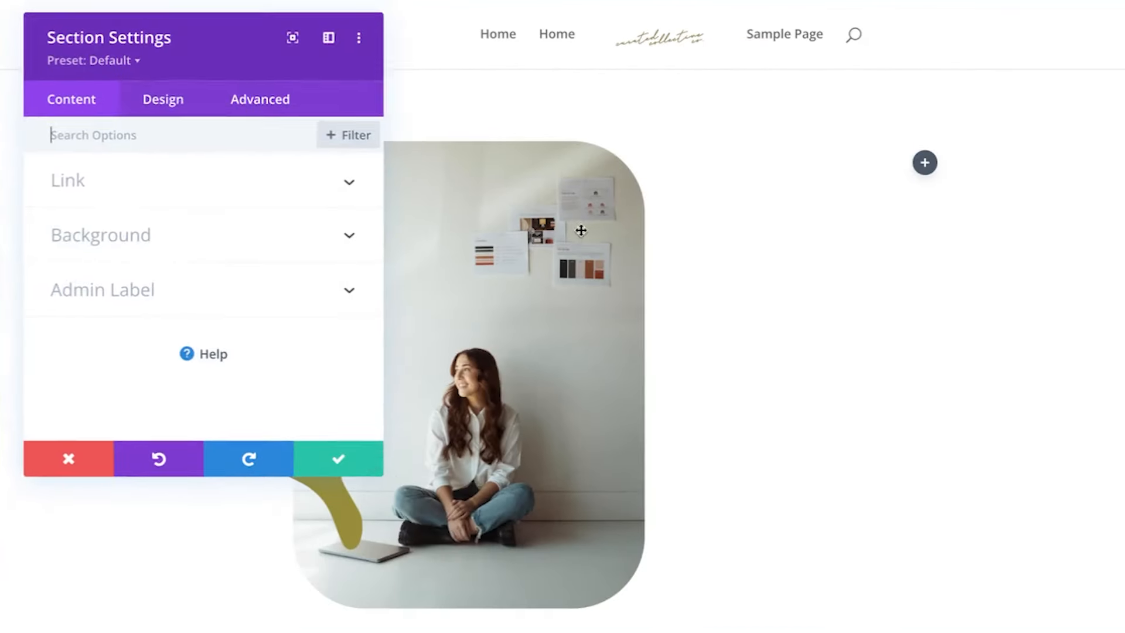
left_click(125, 237)
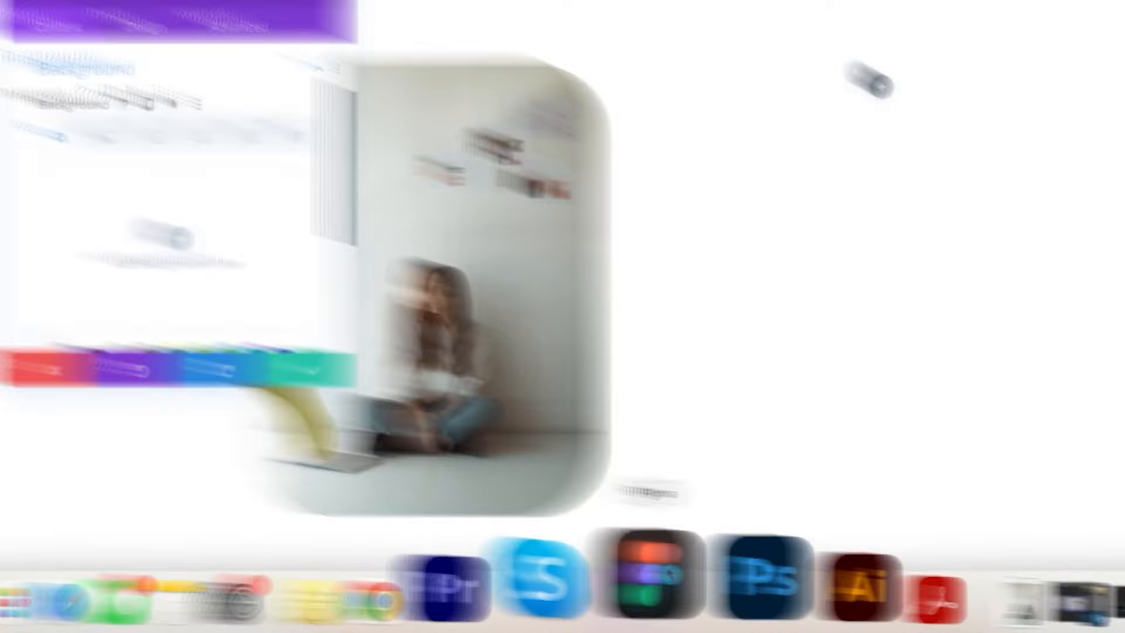
left_click(658, 577)
left_click(1094, 323)
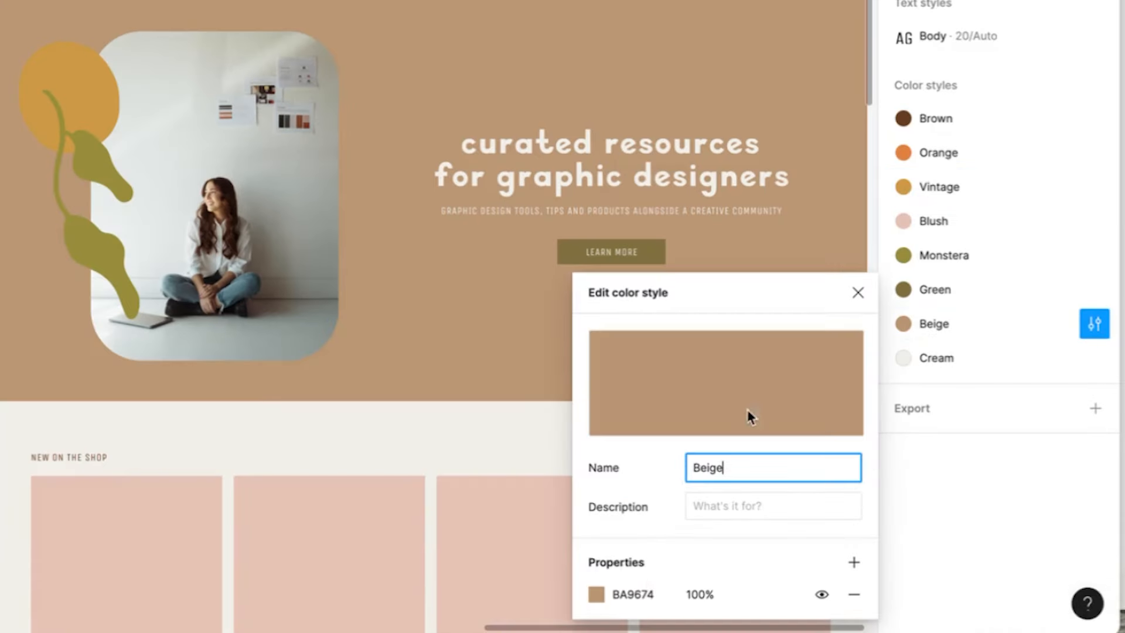
left_click(645, 598)
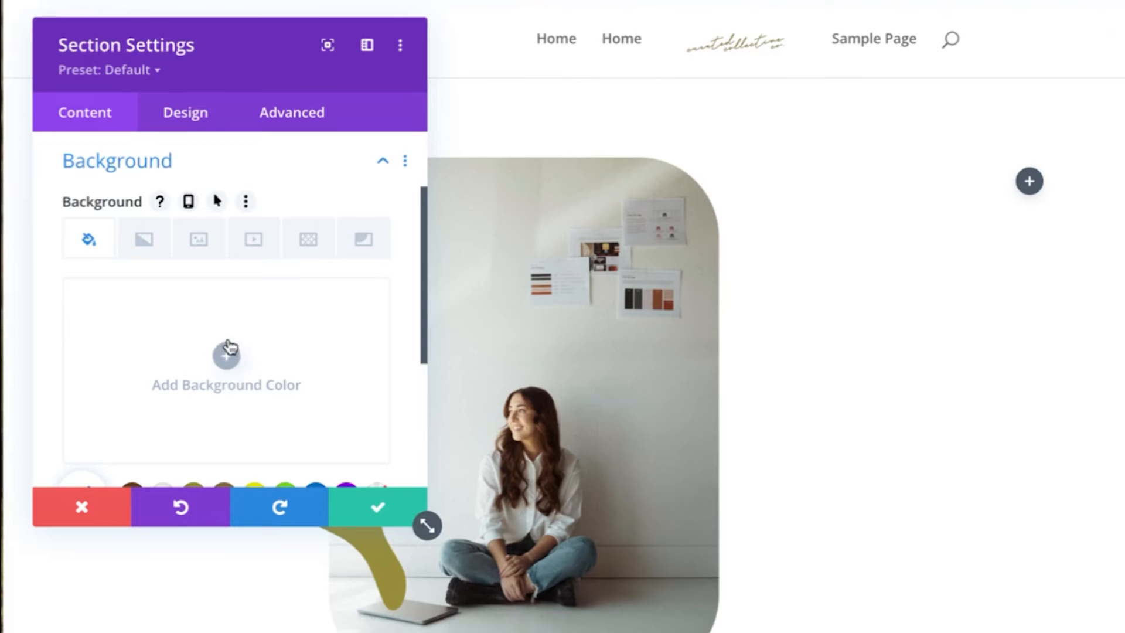
left_click(232, 347)
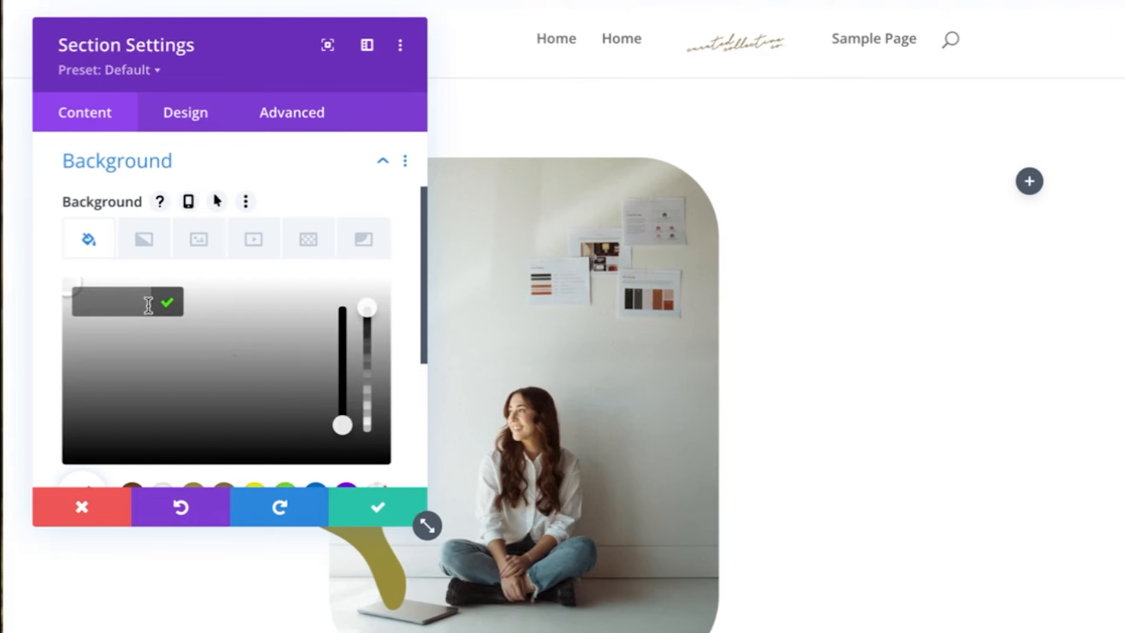
left_click(397, 495)
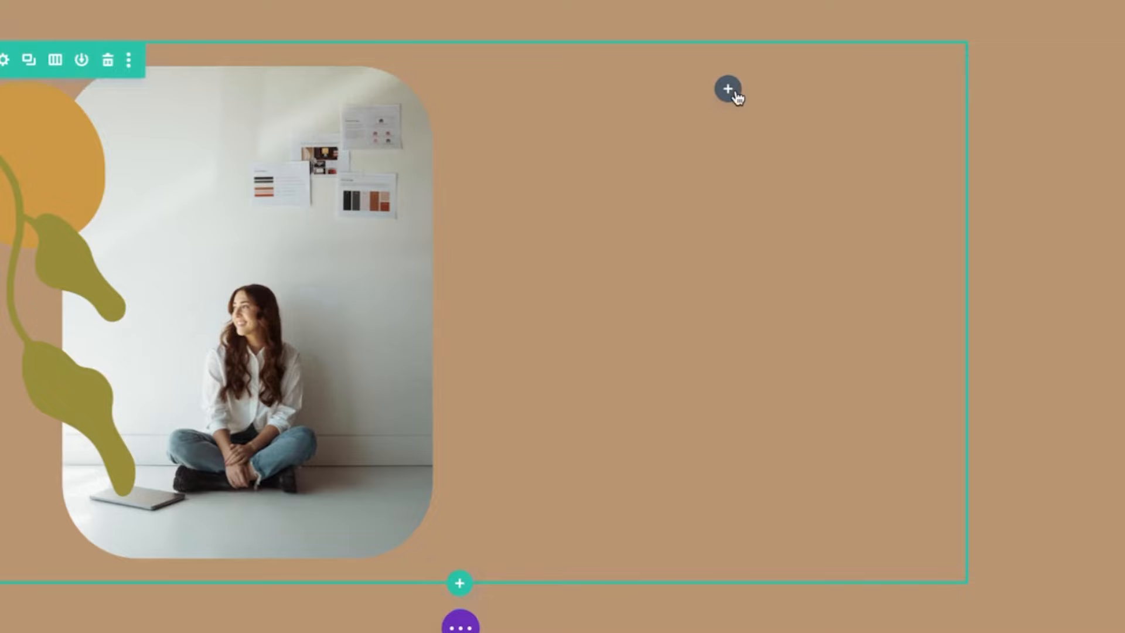
left_click(728, 90)
type("tex")
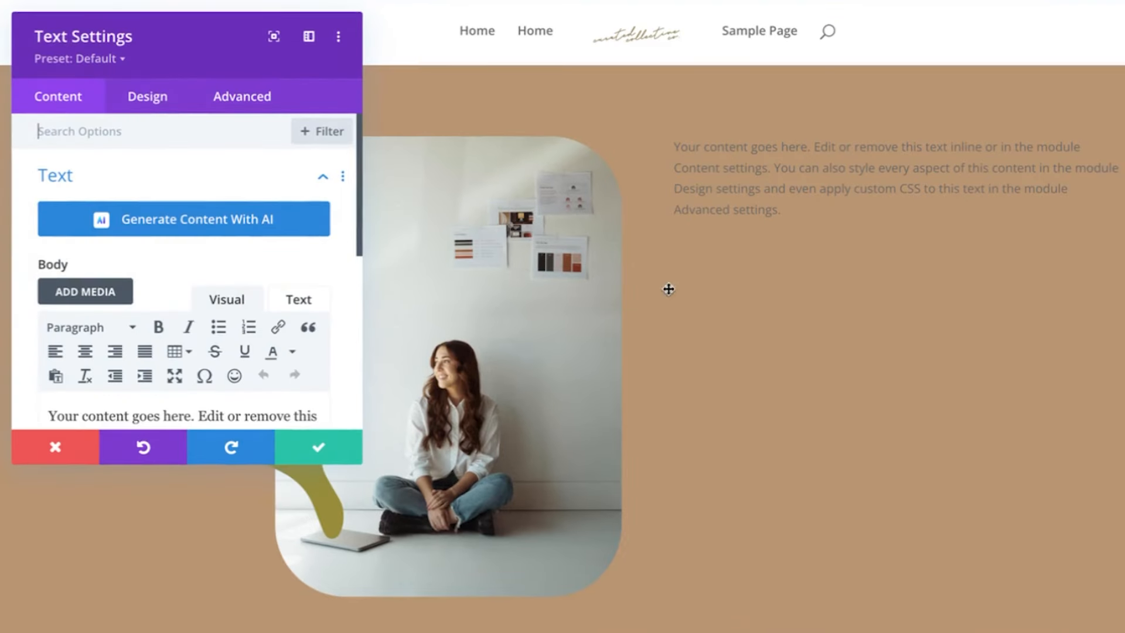
Replace the placeholder with the Figma heading 'curated resources for graphic designers' as a centred Heading 1
triple_click(76, 405)
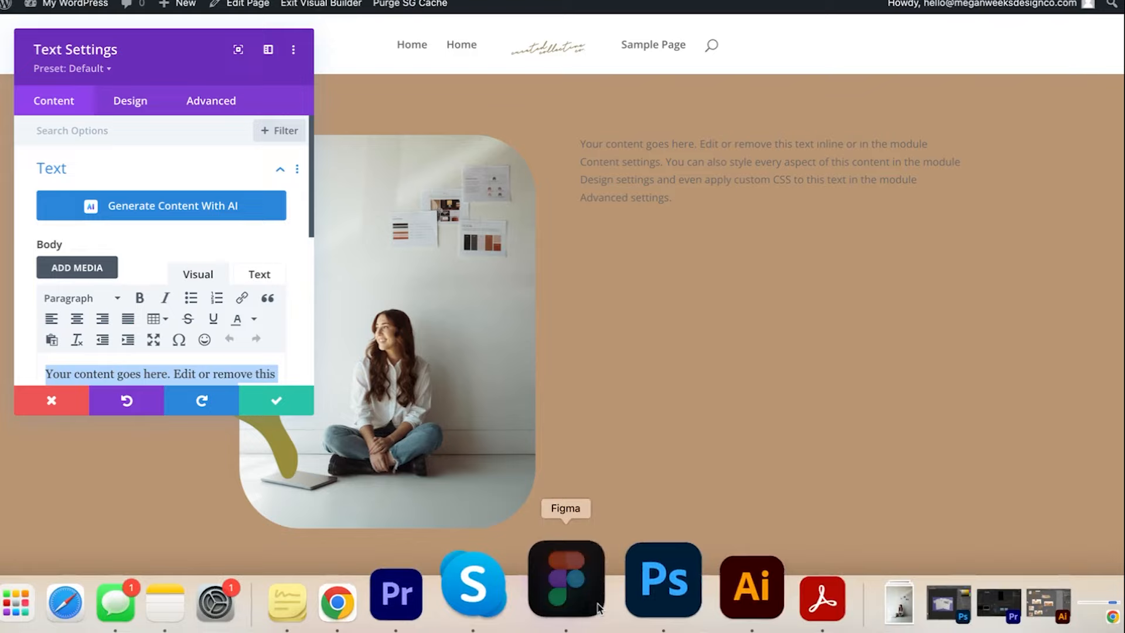
left_click(575, 575)
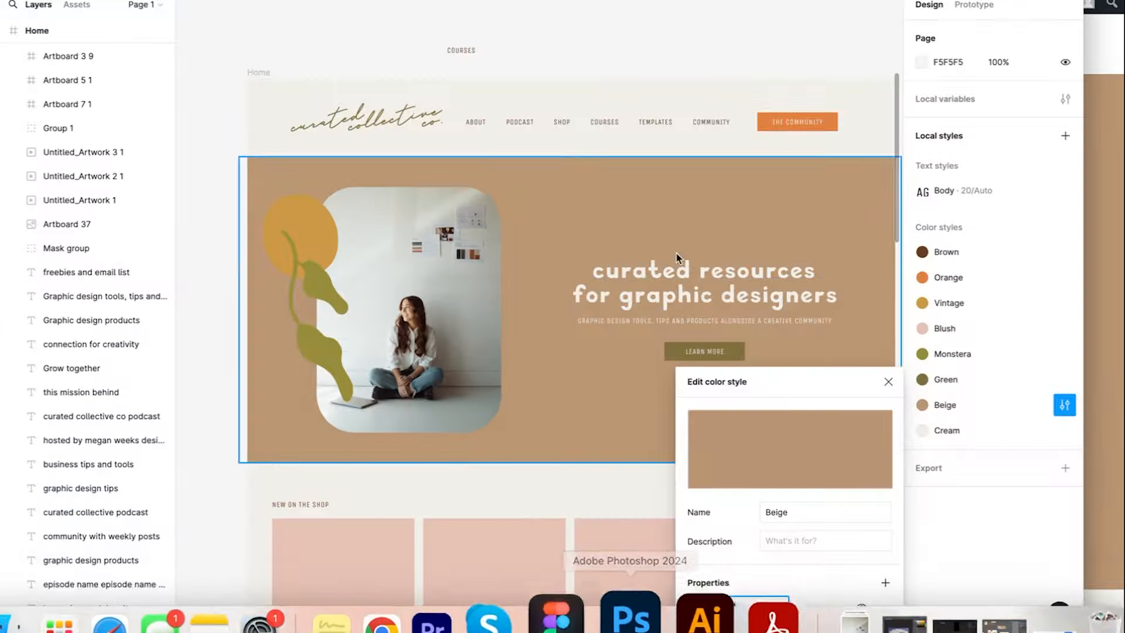
double_click(676, 258)
key("super+c")
key("super+Tab")
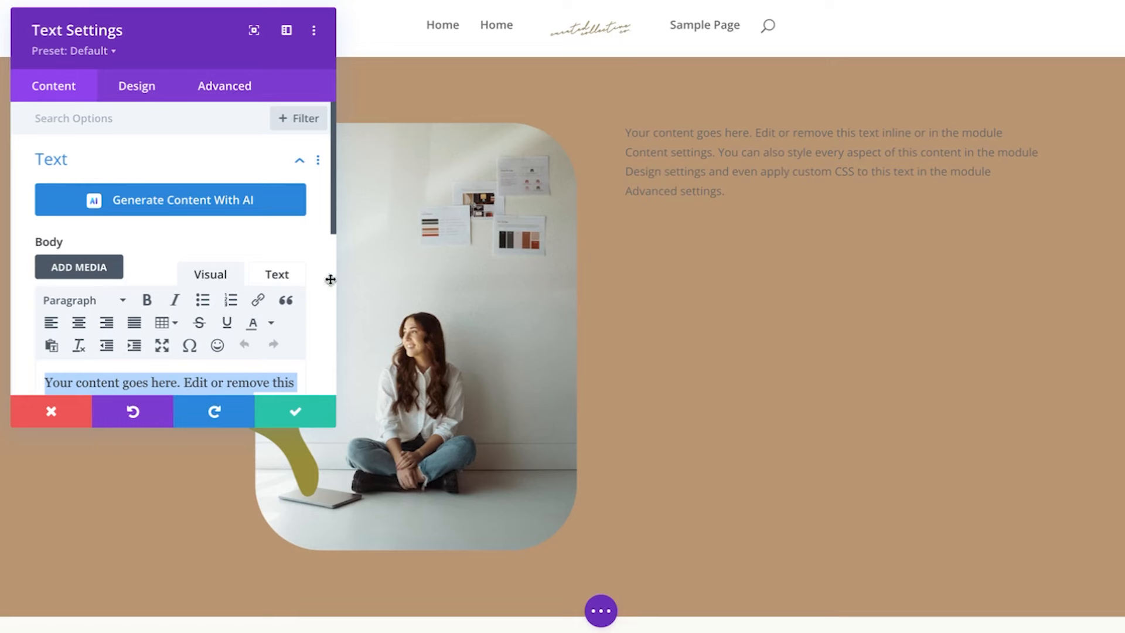
scroll(241, 311, "down", 2)
key("super+v")
left_click(93, 252)
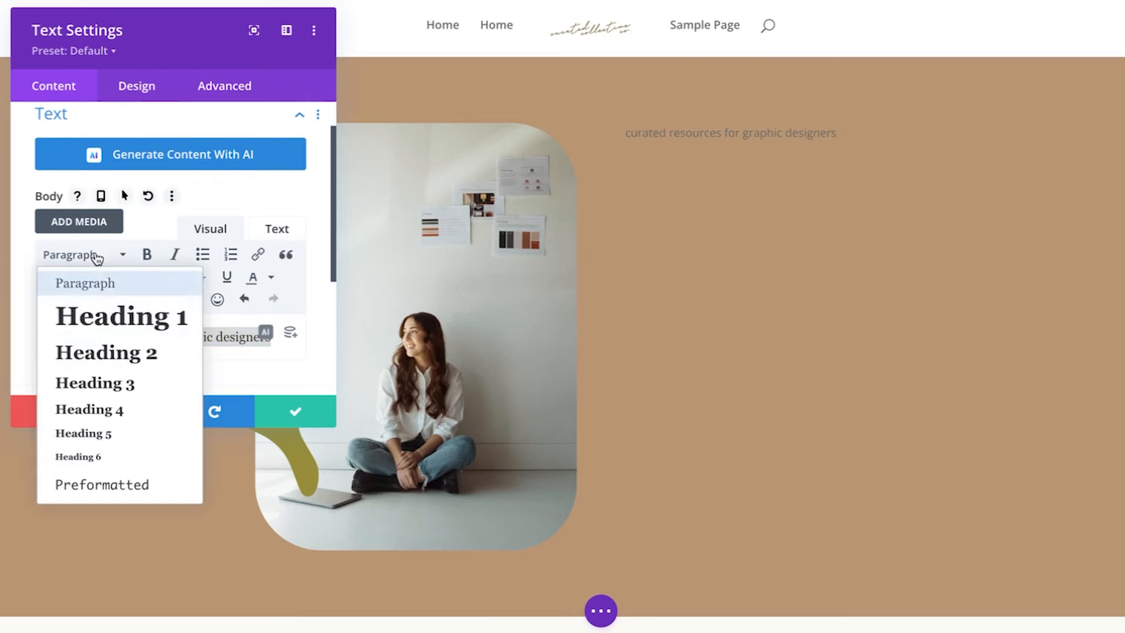
left_click(123, 352)
left_click(103, 260)
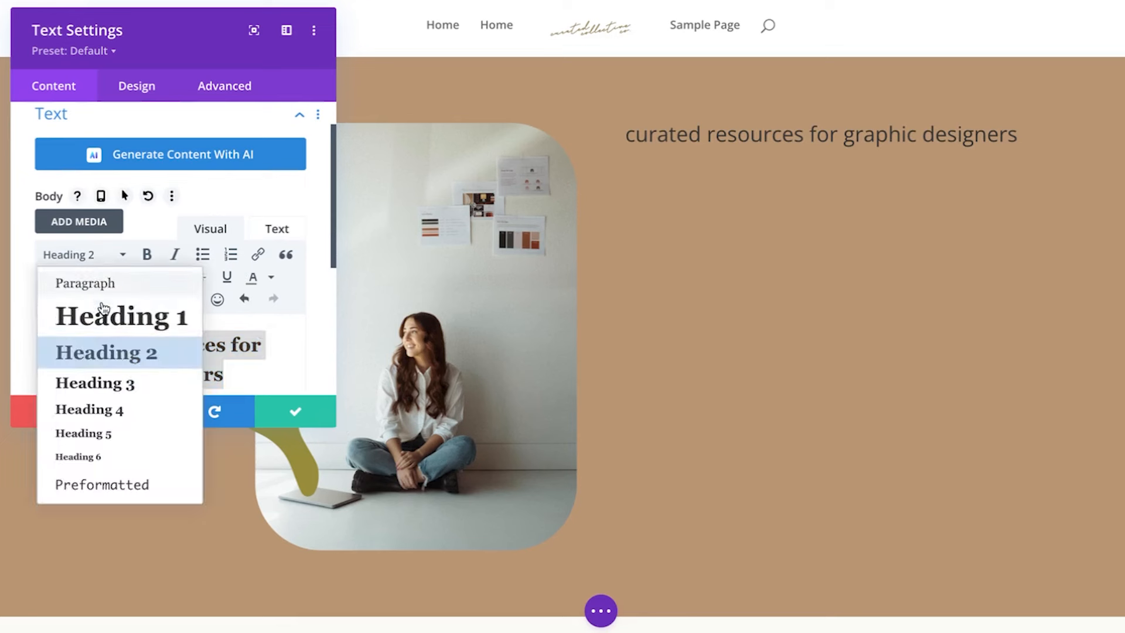
left_click(111, 311)
left_click(79, 277)
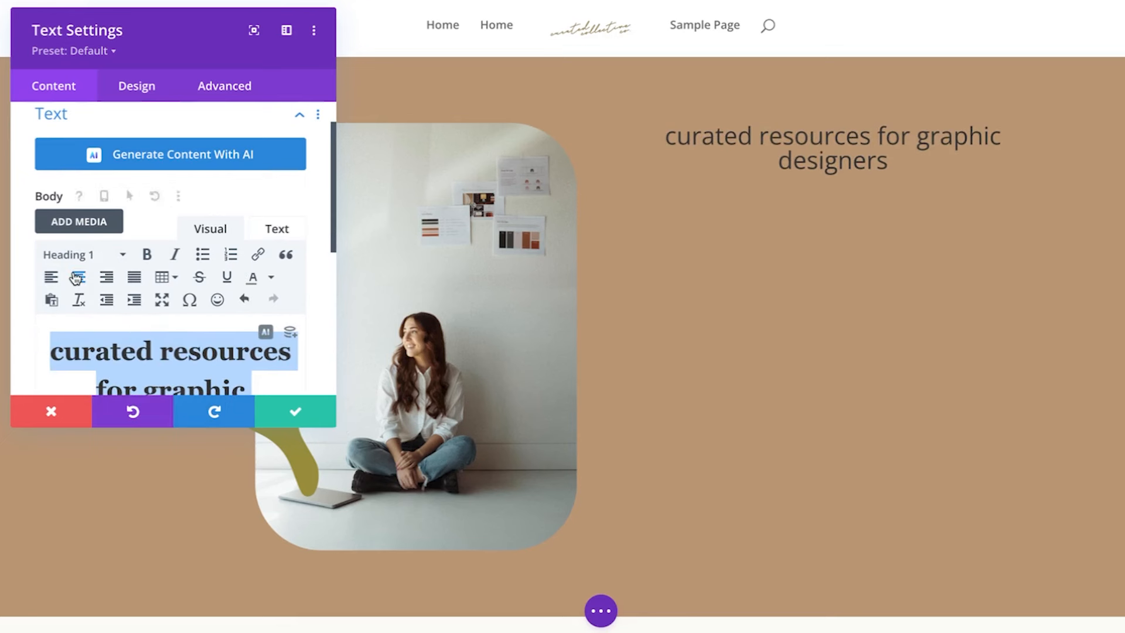
Make the heading text colour white in the Design settings and save the module
left_click(146, 86)
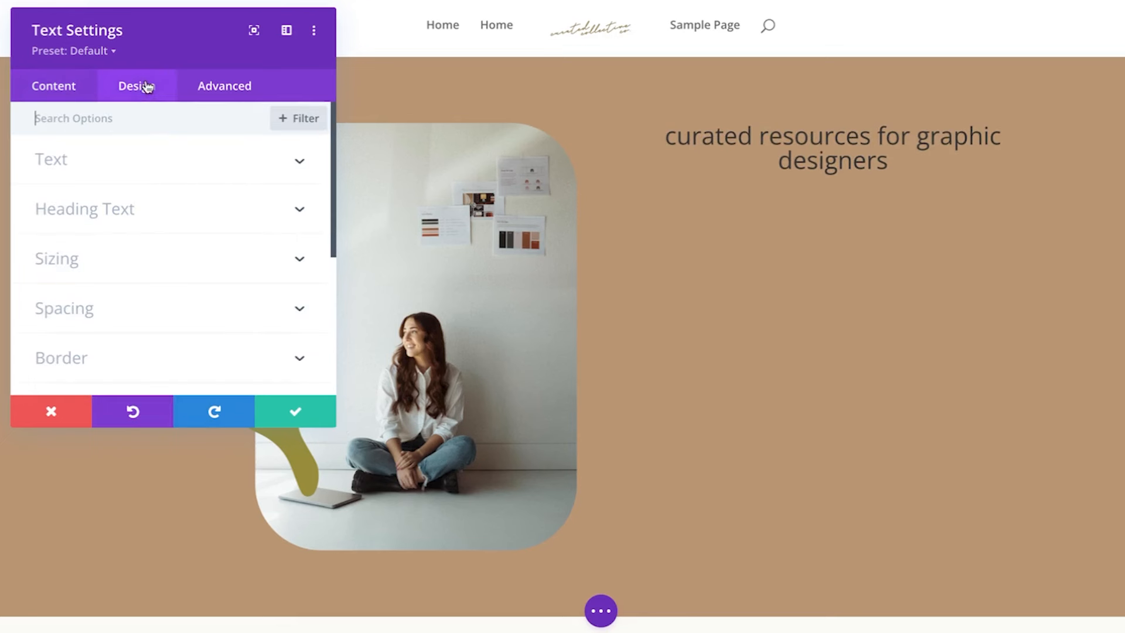
left_click(115, 200)
scroll(134, 351, "down", 3)
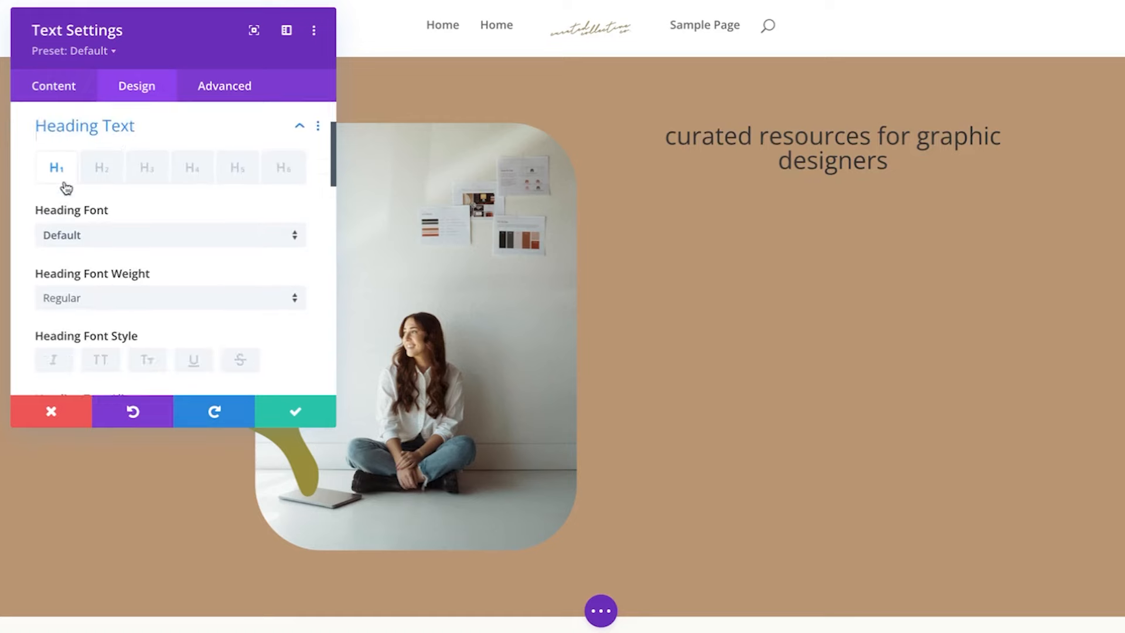
scroll(134, 360, "down", 1)
left_click(116, 326)
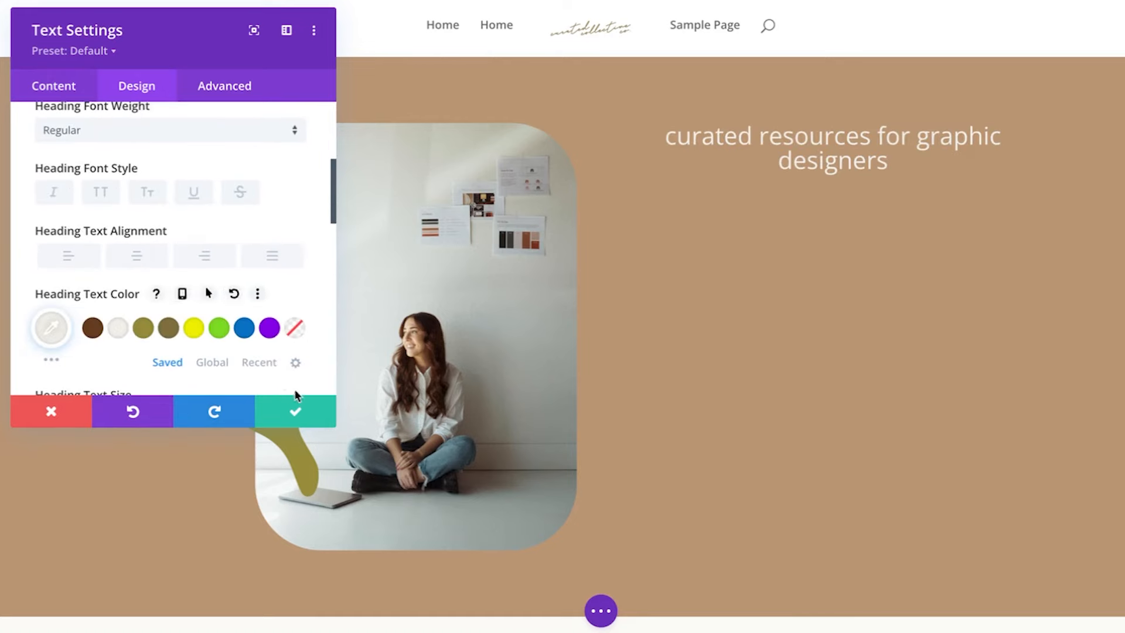
left_click(295, 412)
left_click(832, 167)
Add a Text module below the heading with the subtitle 'Graphic design tools, tips and products alongside a creative community'
type("text")
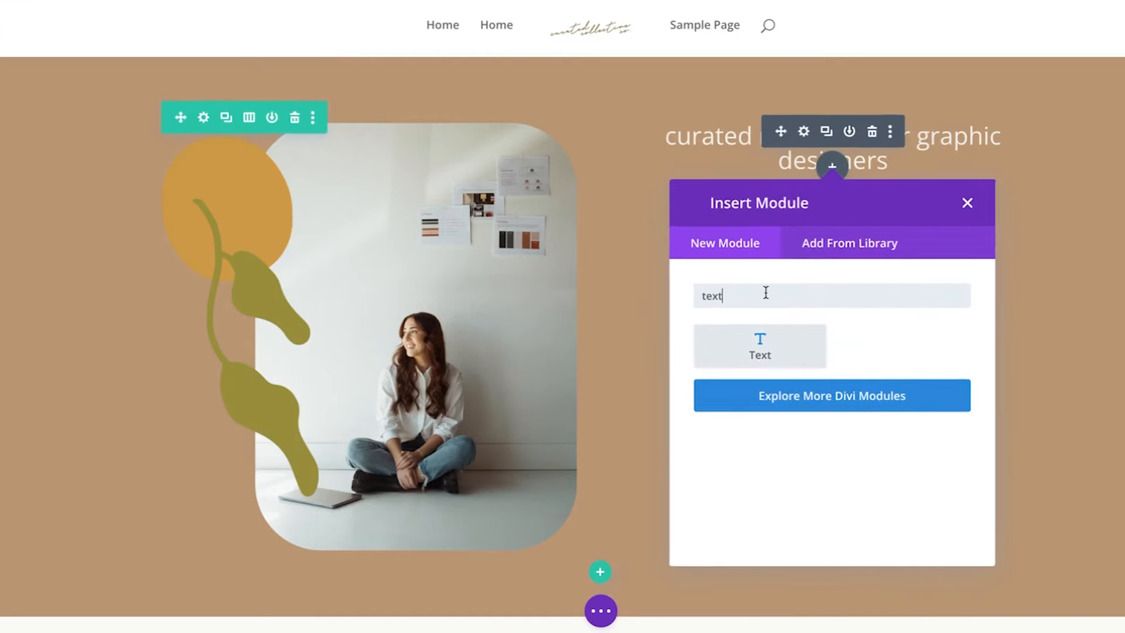
left_click(759, 338)
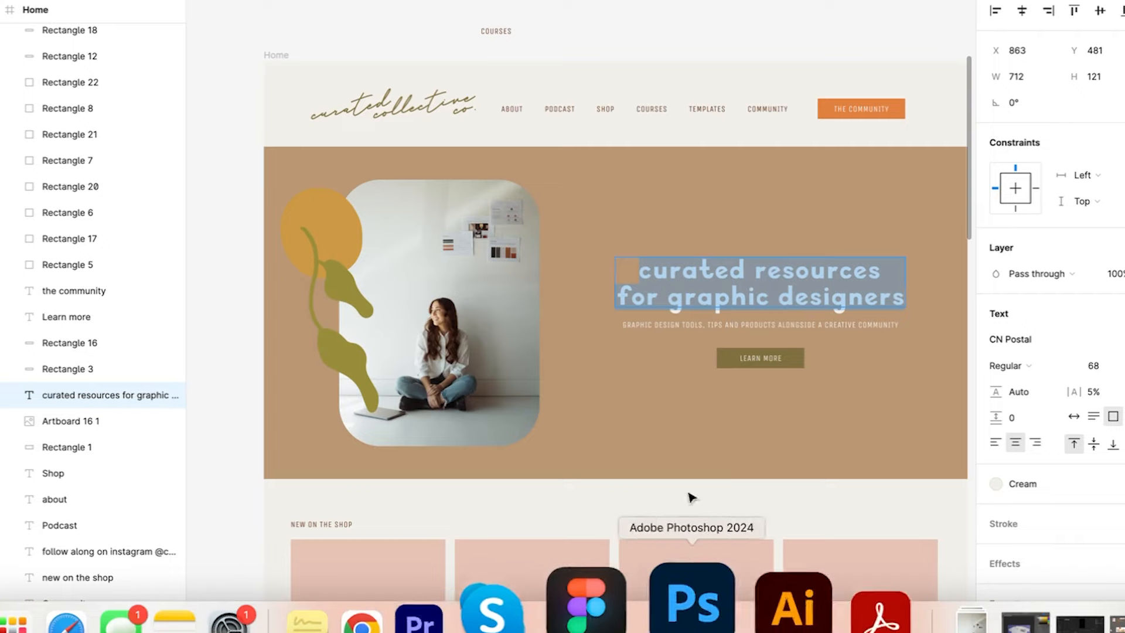
double_click(736, 323)
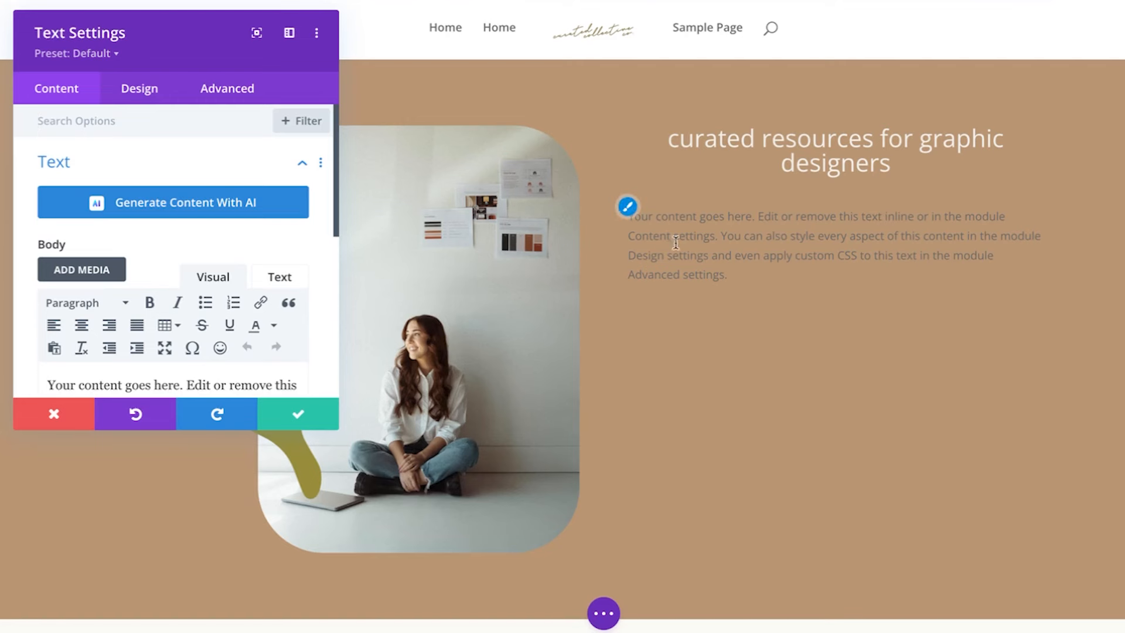
scroll(154, 298, "down", 4)
key("ctrl+a")
key("ctrl+v")
key("ctrl+a")
Make the subtitle text light and centre-align it
left_click(140, 88)
left_click(105, 165)
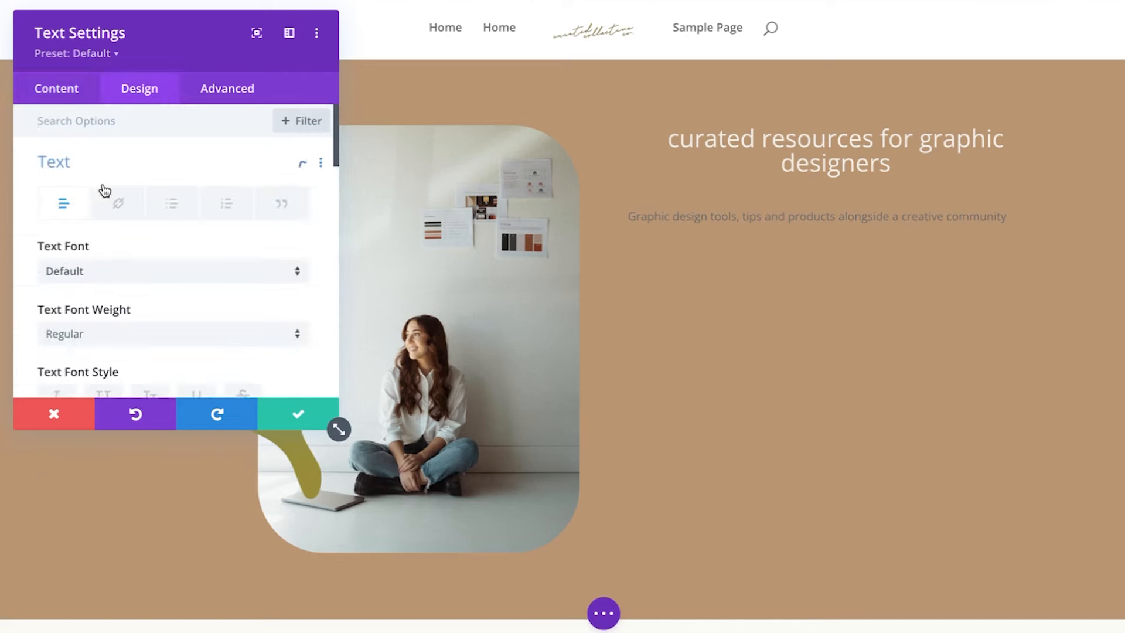
scroll(103, 263, "down", 5)
left_click(121, 306)
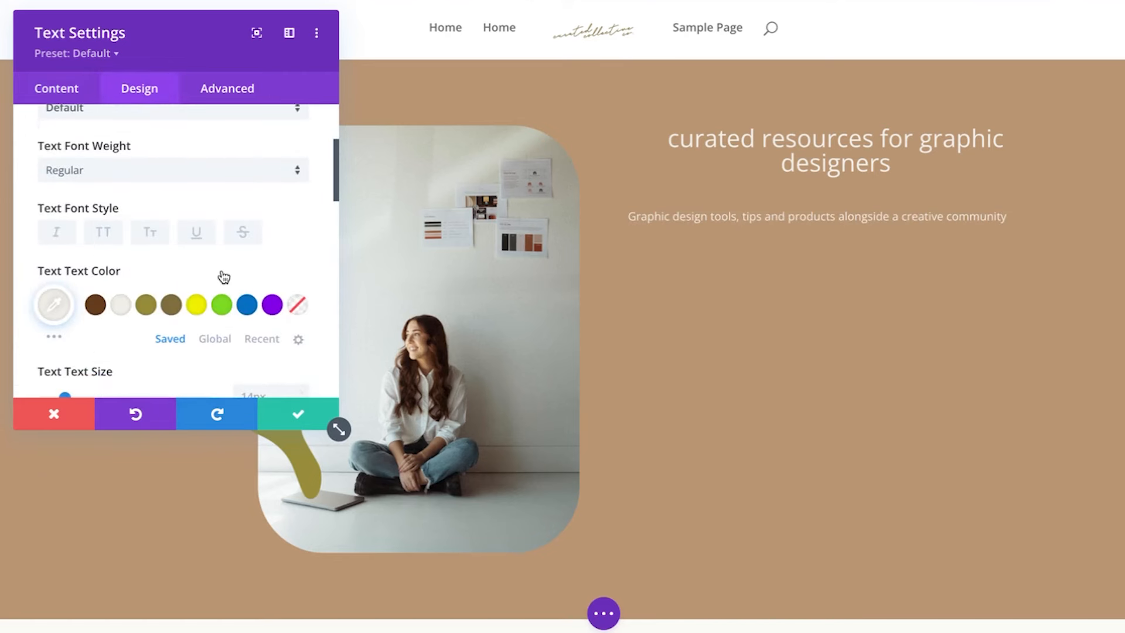
scroll(126, 159, "down", 2)
left_click(76, 89)
left_click(108, 168)
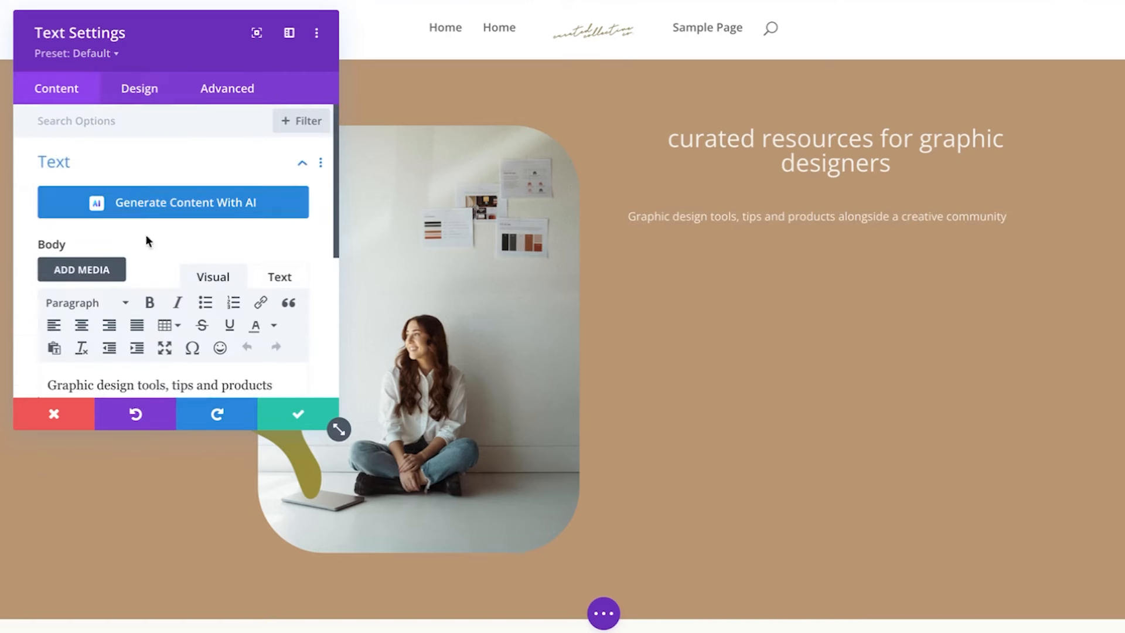
scroll(127, 340, "down", 2)
key("ctrl+a")
left_click(81, 247)
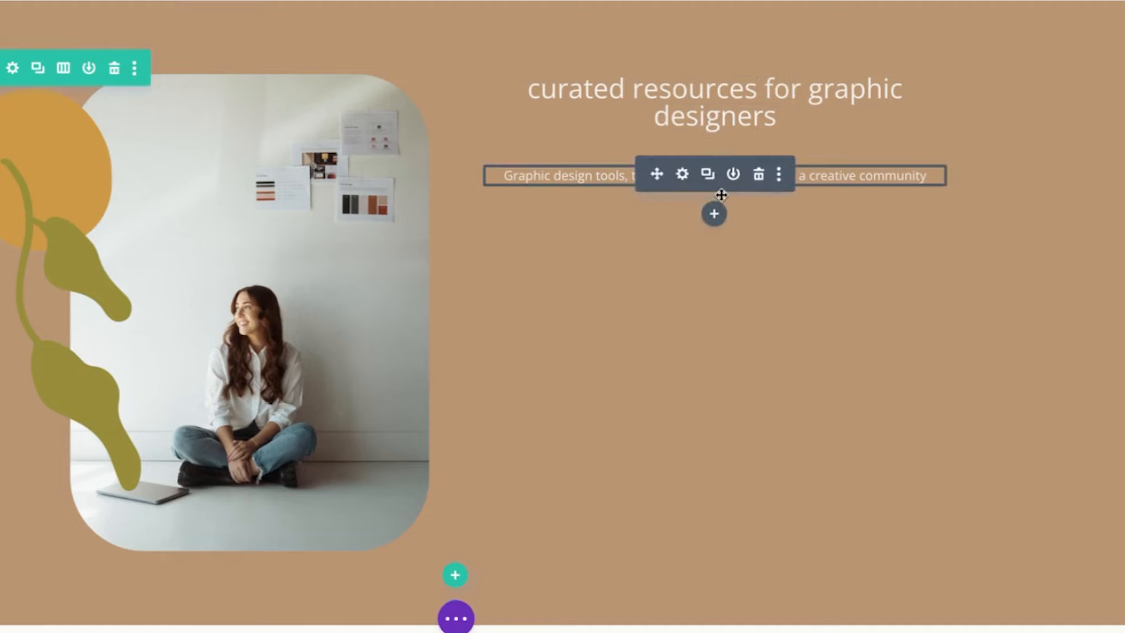
Add a Button module under the subtitle labelled 'Learn More'
left_click(715, 214)
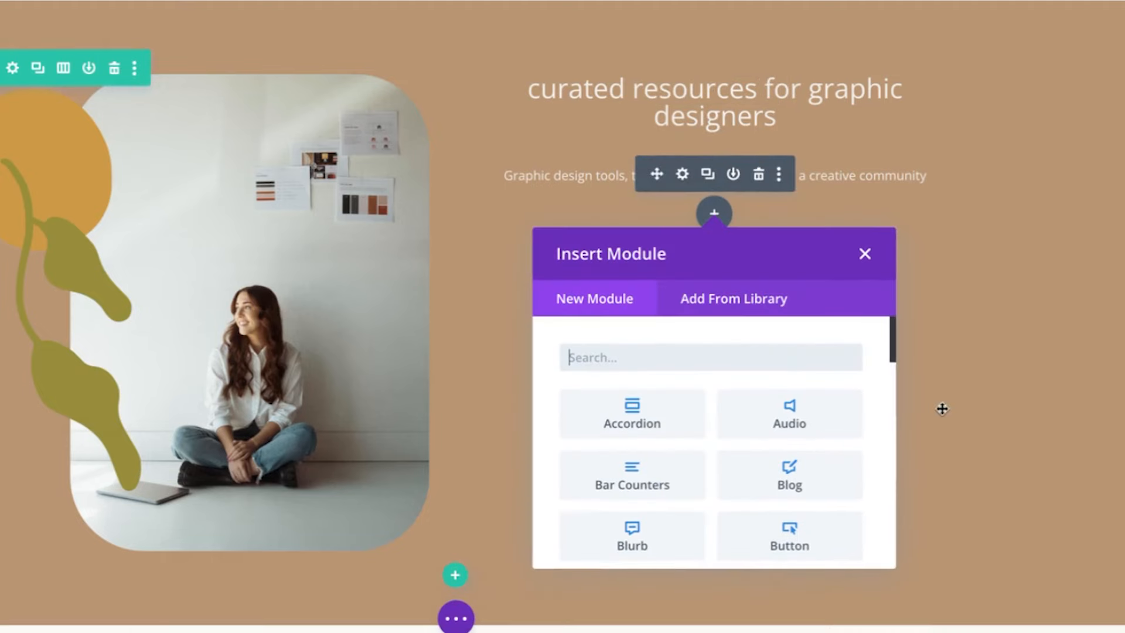
type("butt")
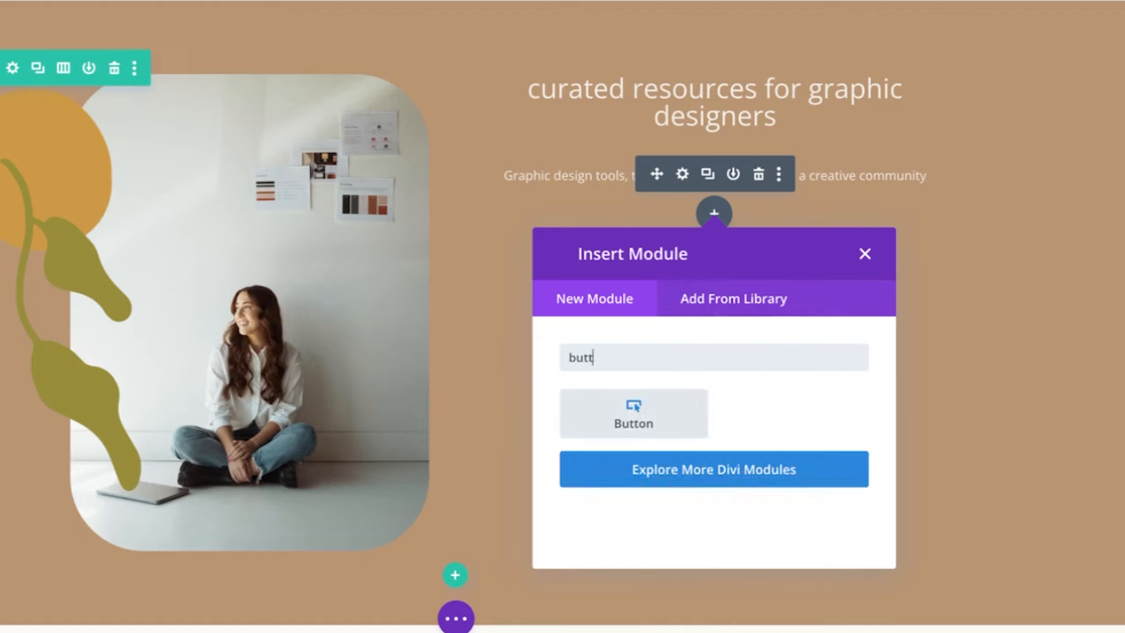
left_click(661, 414)
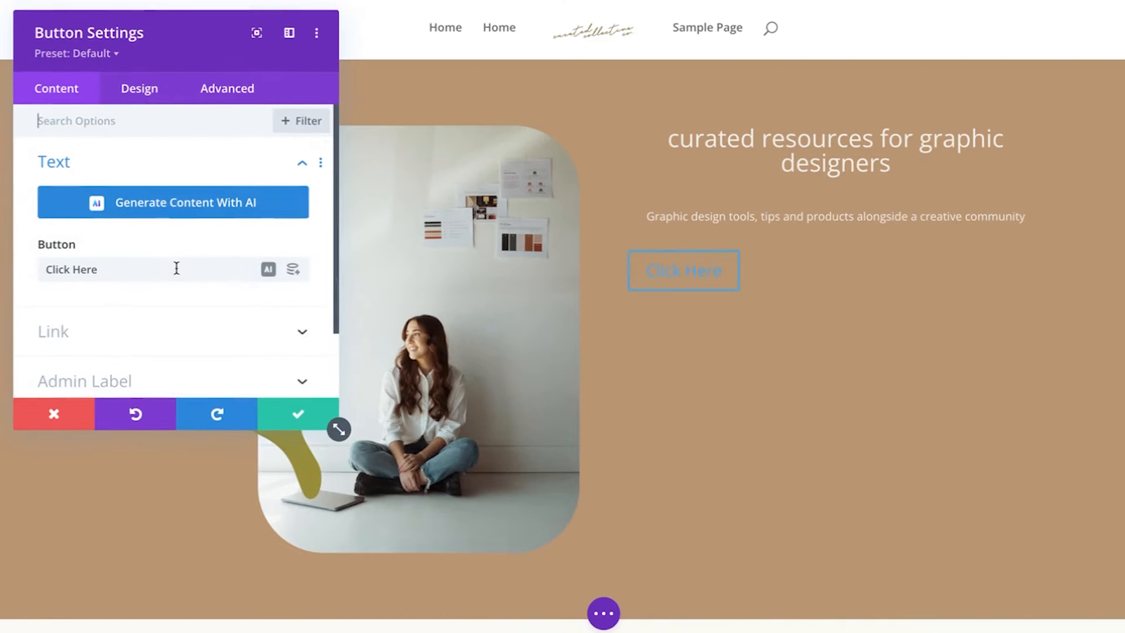
triple_click(177, 268)
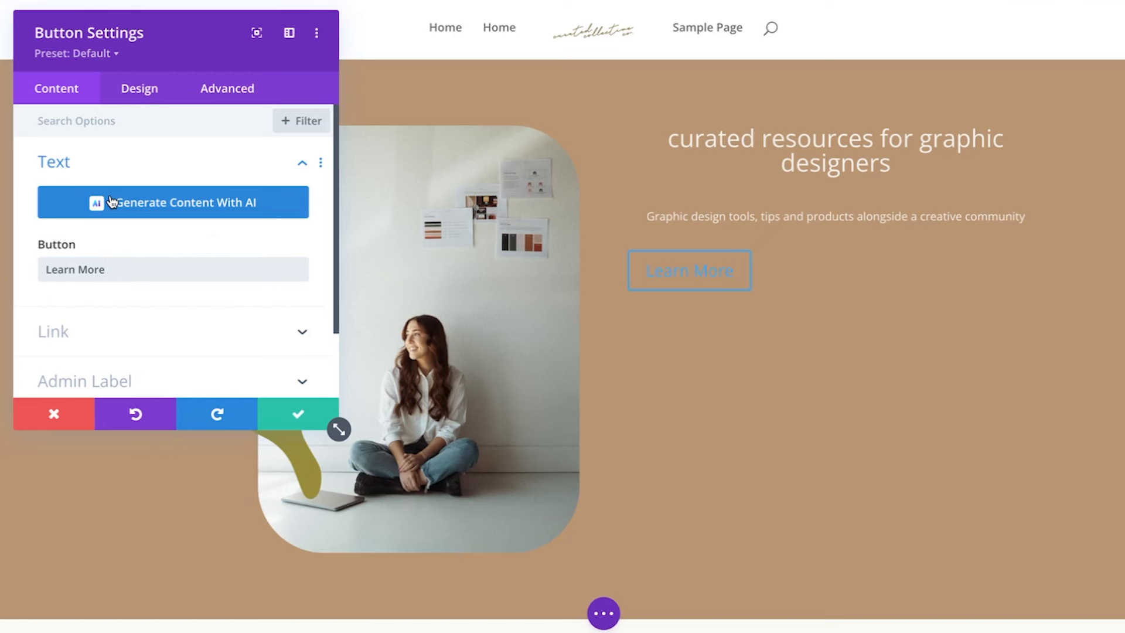
Enable custom button styles with white text, a dark olive background and uppercase lettering
left_click(132, 96)
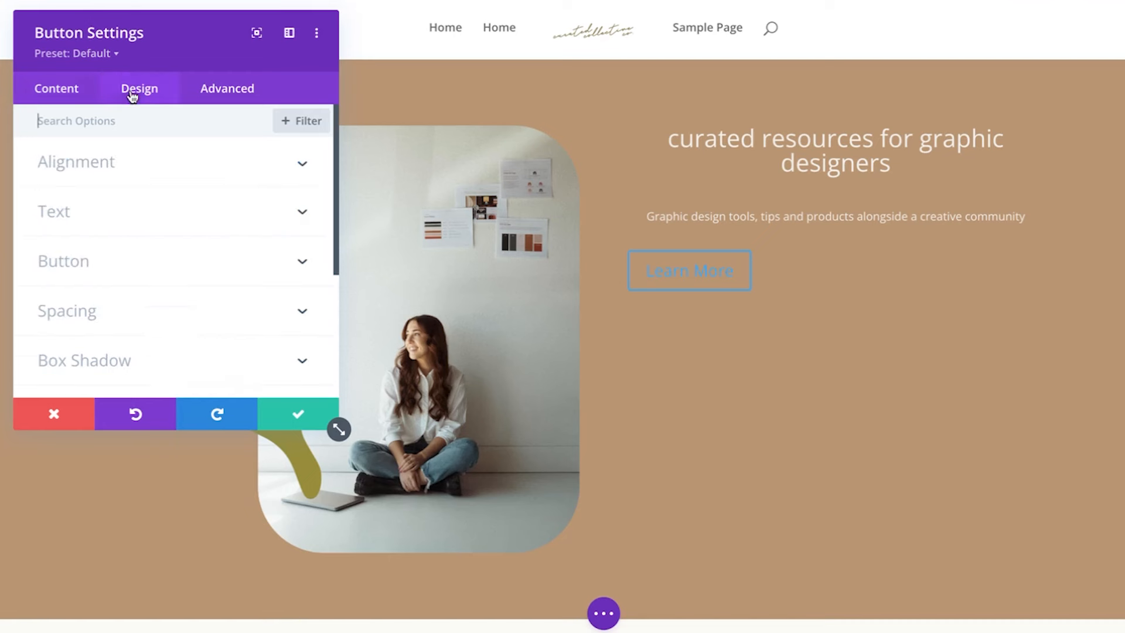
left_click(68, 268)
left_click(82, 202)
scroll(96, 252, "down", 2)
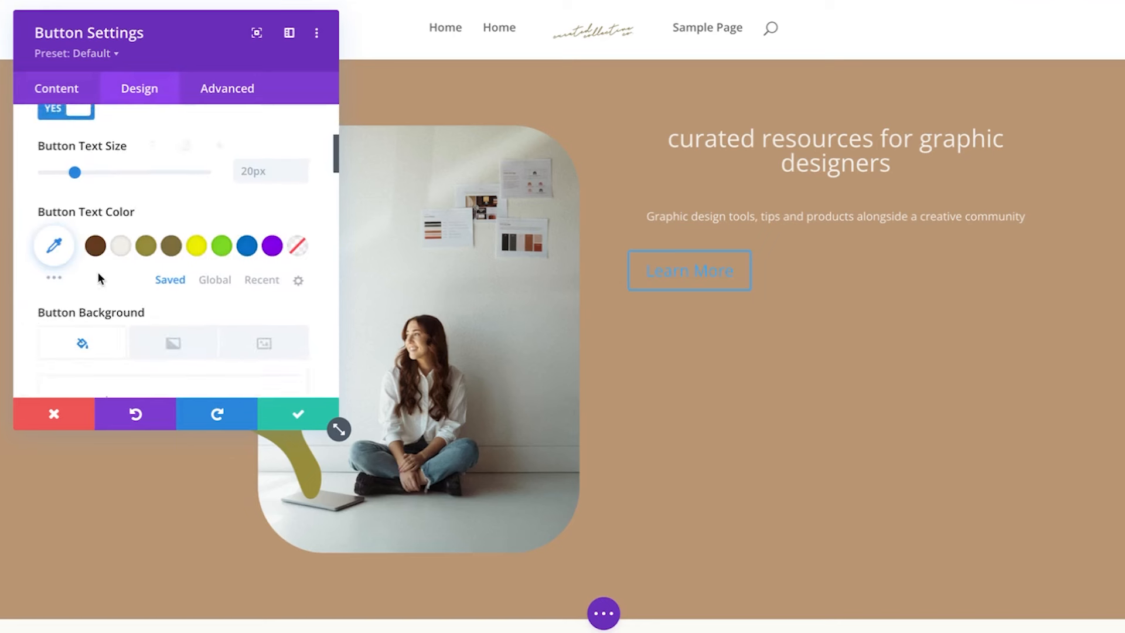
left_click(120, 233)
scroll(120, 233, "down", 3)
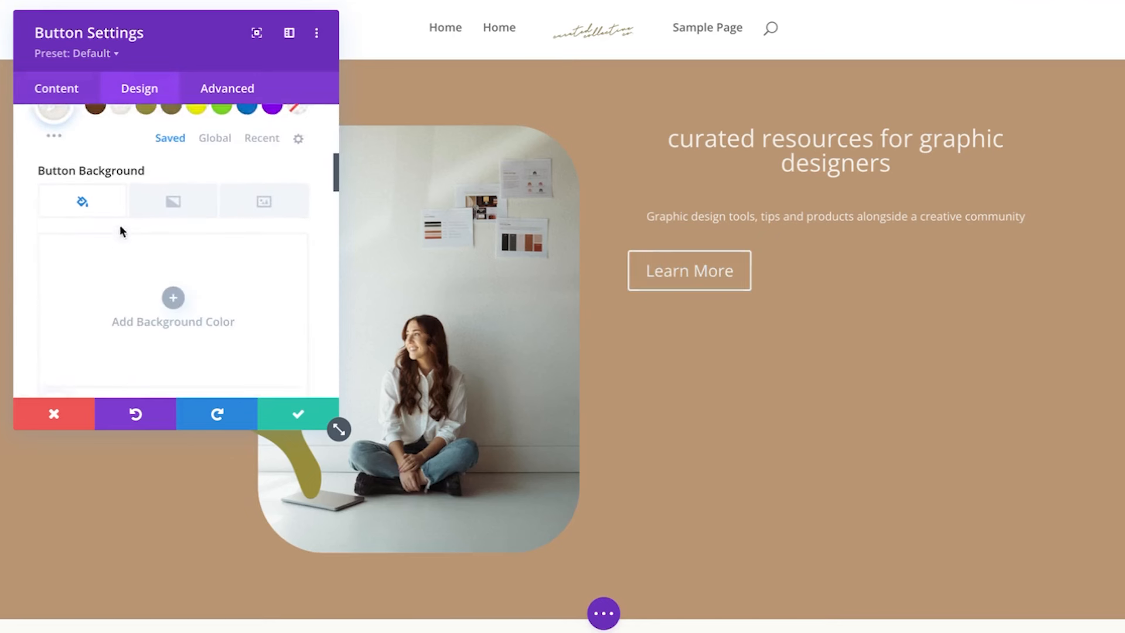
scroll(120, 298, "down", 1)
left_click(148, 343)
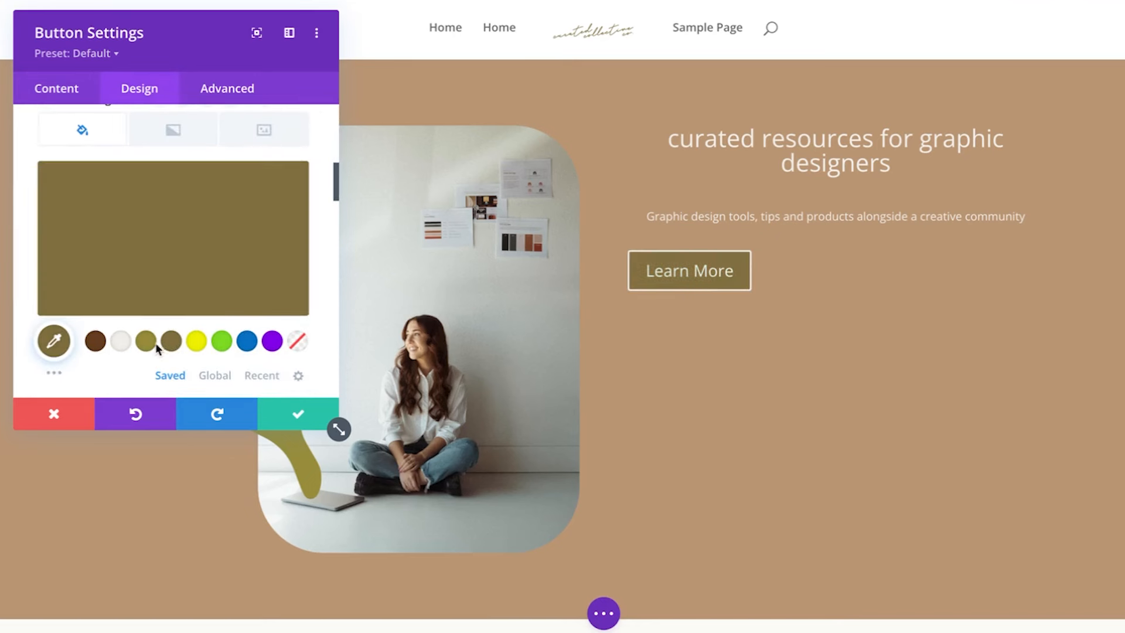
left_click(171, 341)
scroll(167, 344, "down", 4)
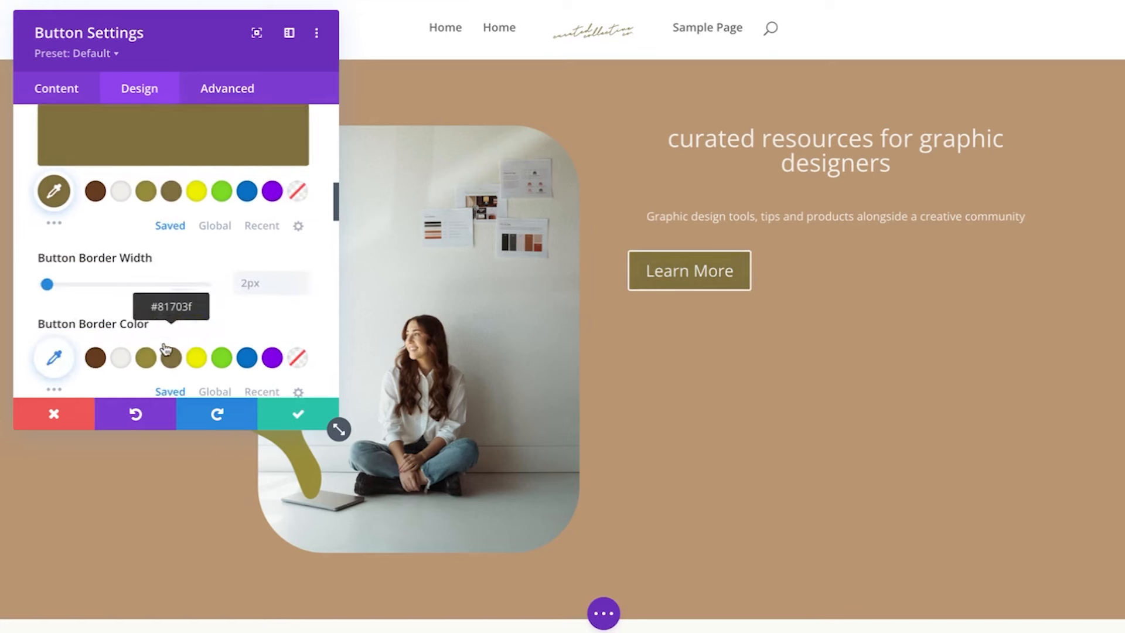
scroll(163, 343, "down", 6)
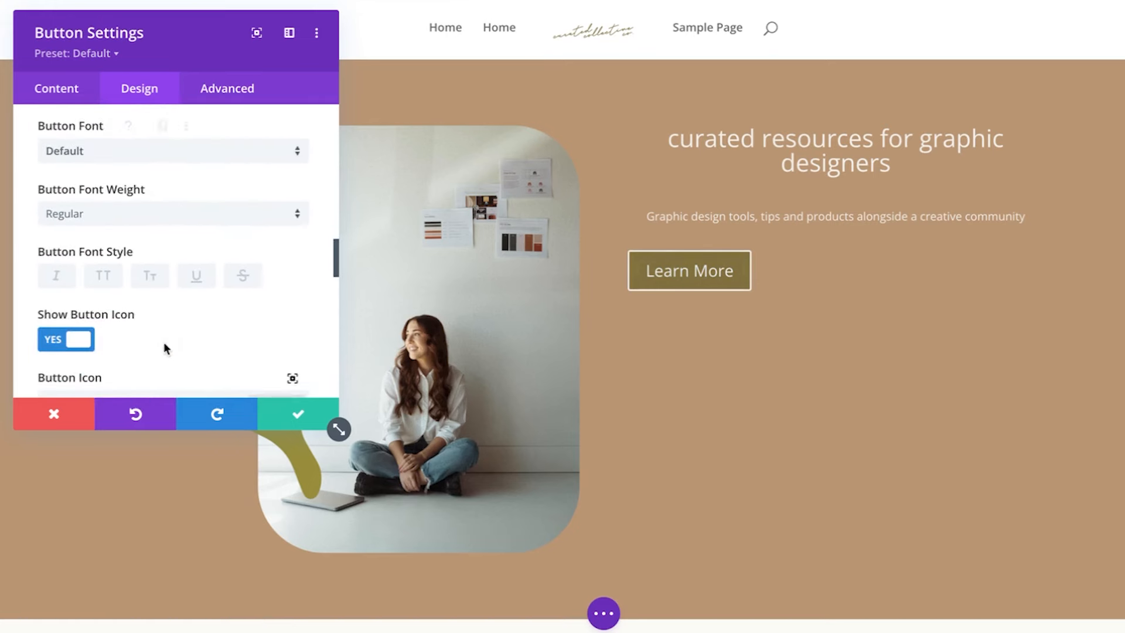
left_click(103, 269)
scroll(111, 275, "up", 7)
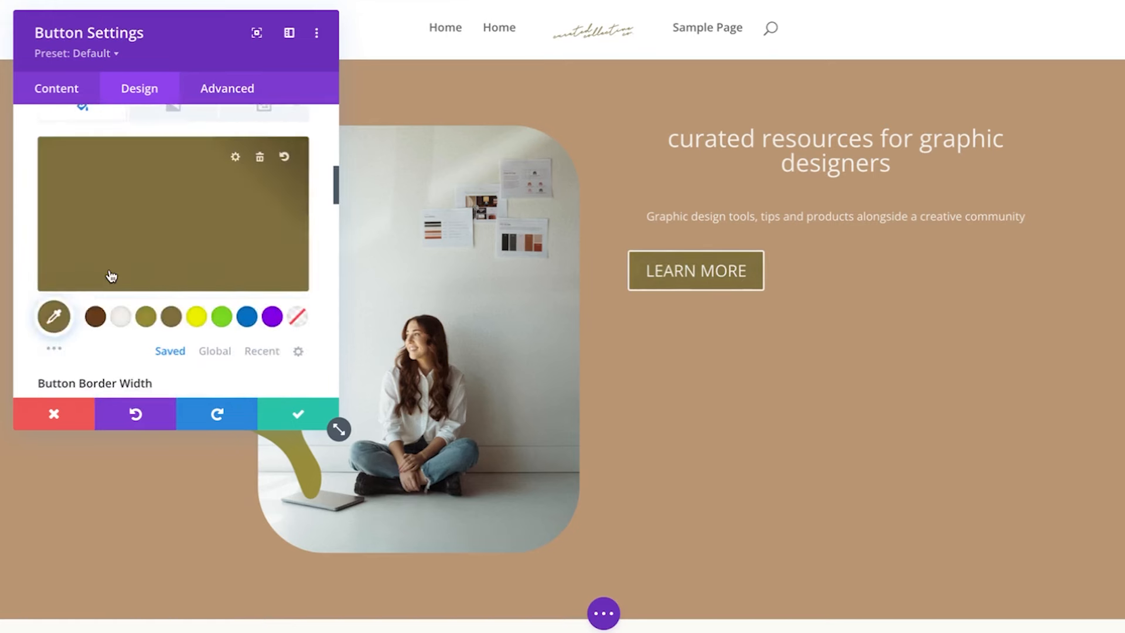
scroll(111, 276, "up", 3)
Set the button text to 16px with a transparent 0px border and 0px corner radius
left_click(300, 242)
left_click(300, 241)
left_click(300, 242)
left_click(300, 242)
left_click(300, 241)
left_click(299, 231)
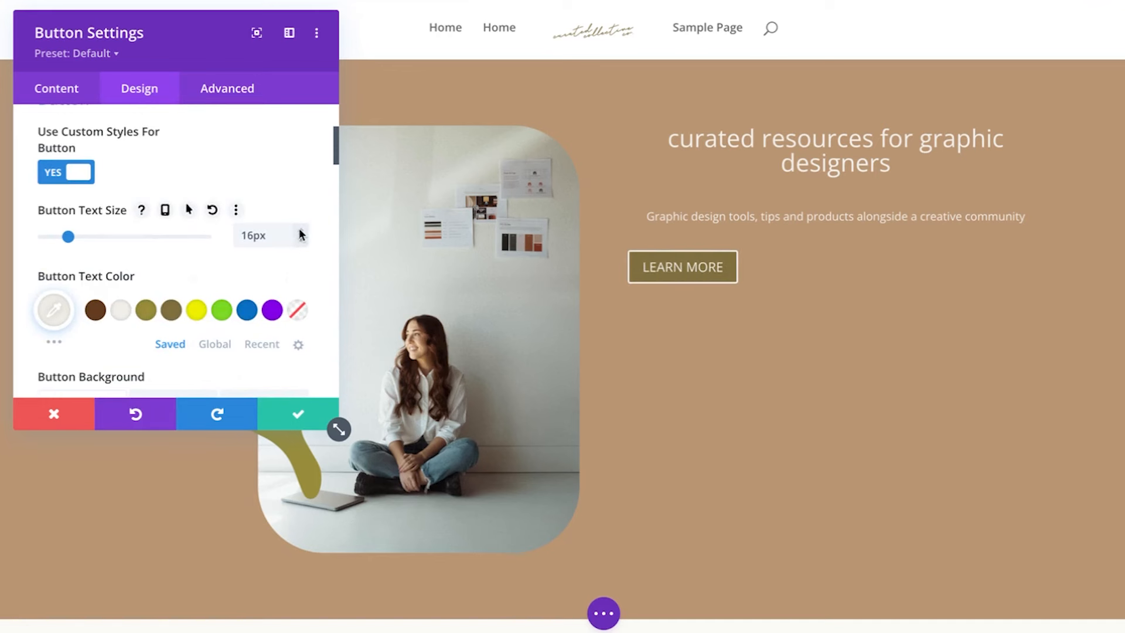
scroll(283, 170, "down", 8)
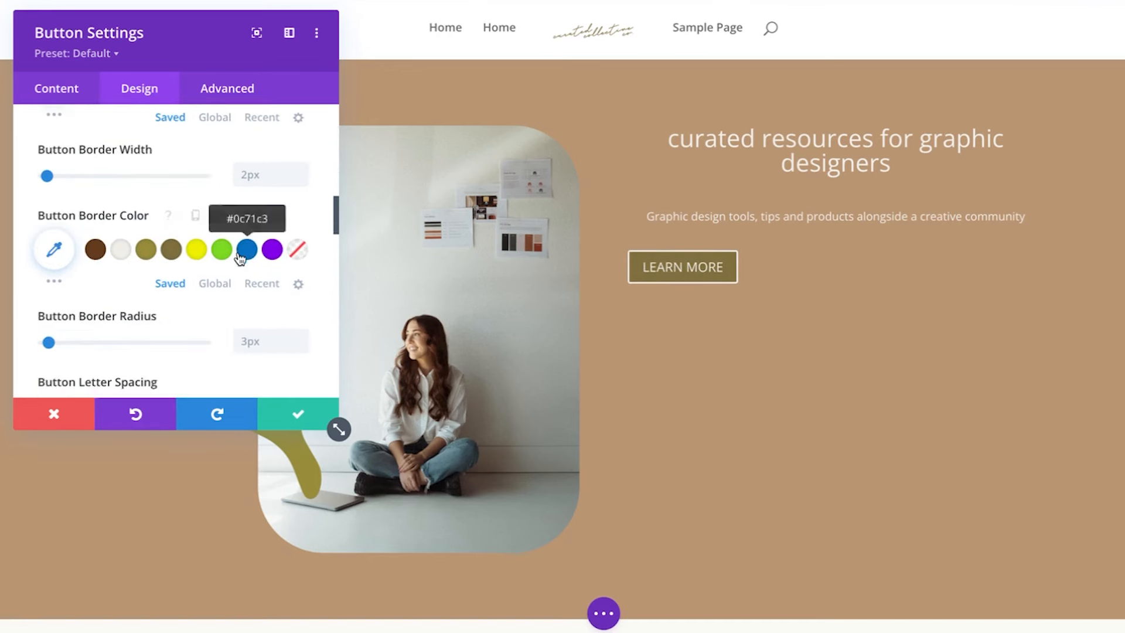
left_click(297, 197)
scroll(298, 198, "up", 2)
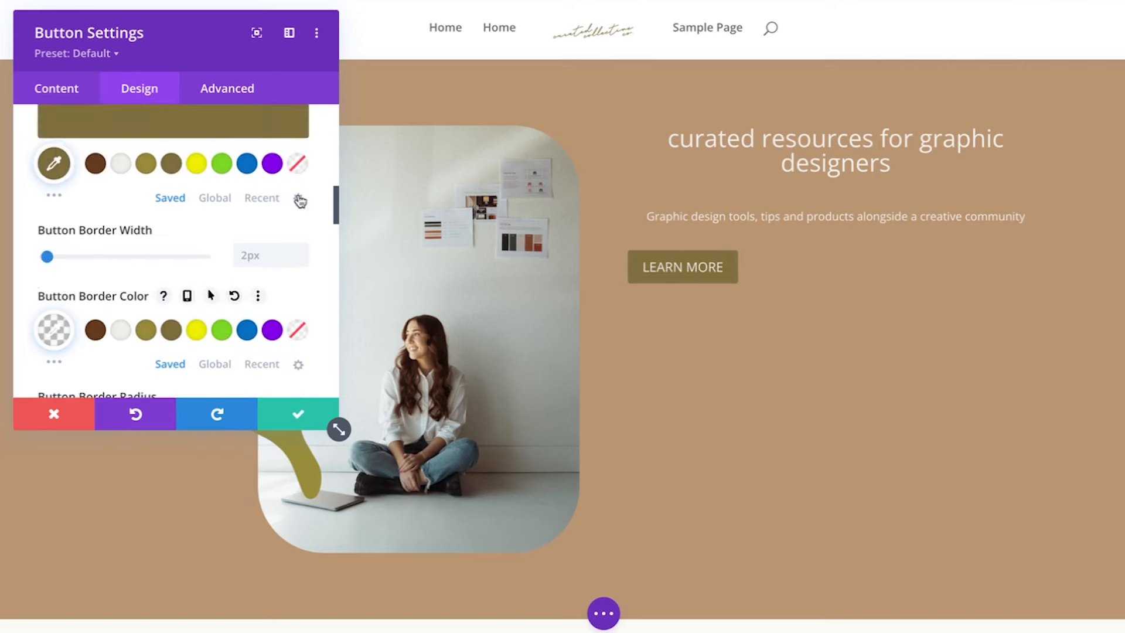
left_click(297, 254)
scroll(297, 258, "down", 3)
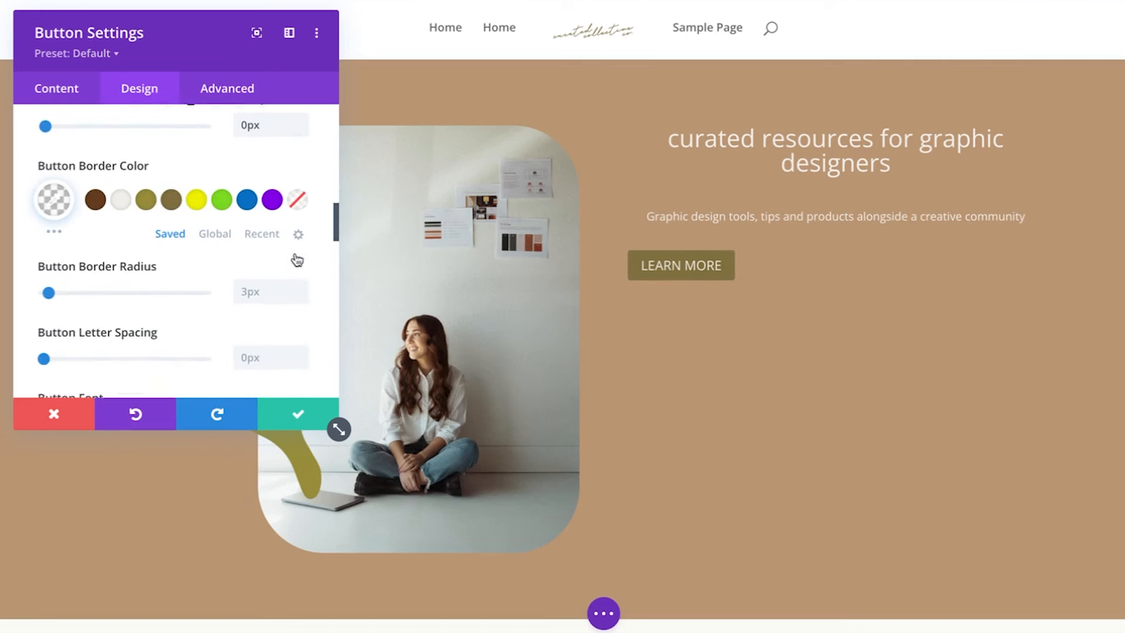
left_click(303, 293)
left_click(304, 295)
scroll(316, 268, "down", 3)
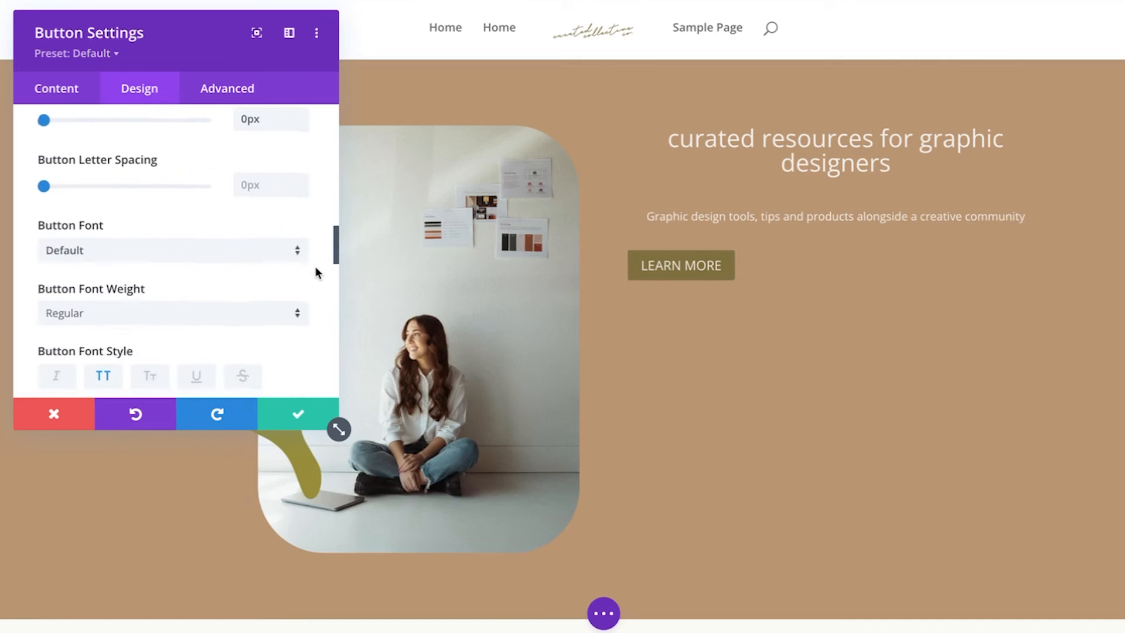
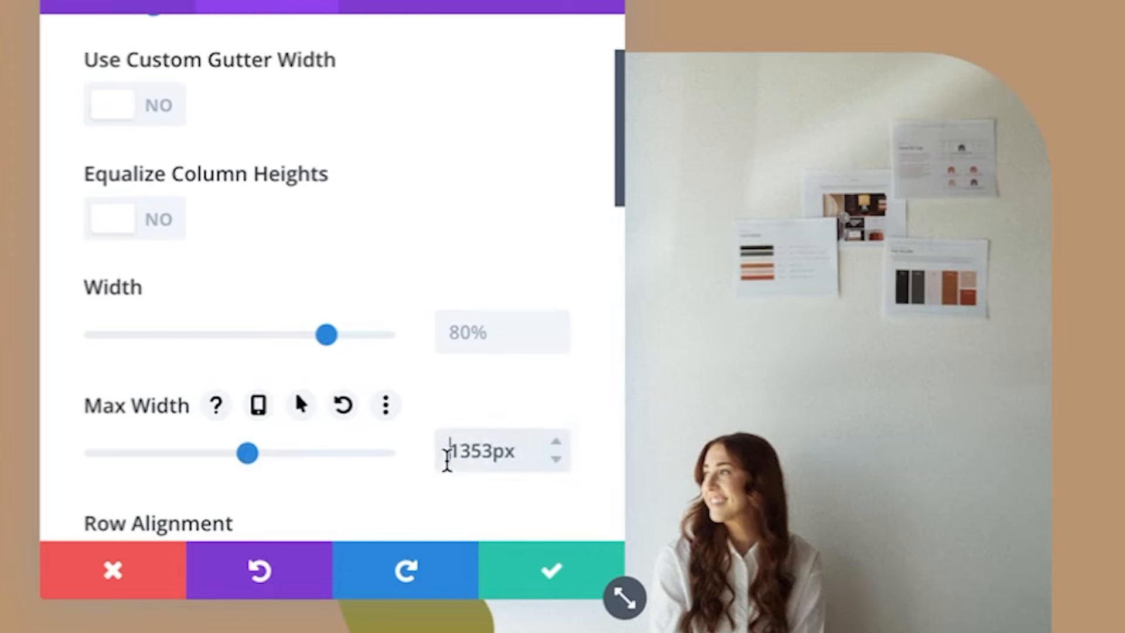
Change the hero row width from 80% to 90%, keeping the 1200px max width
left_click(556, 340)
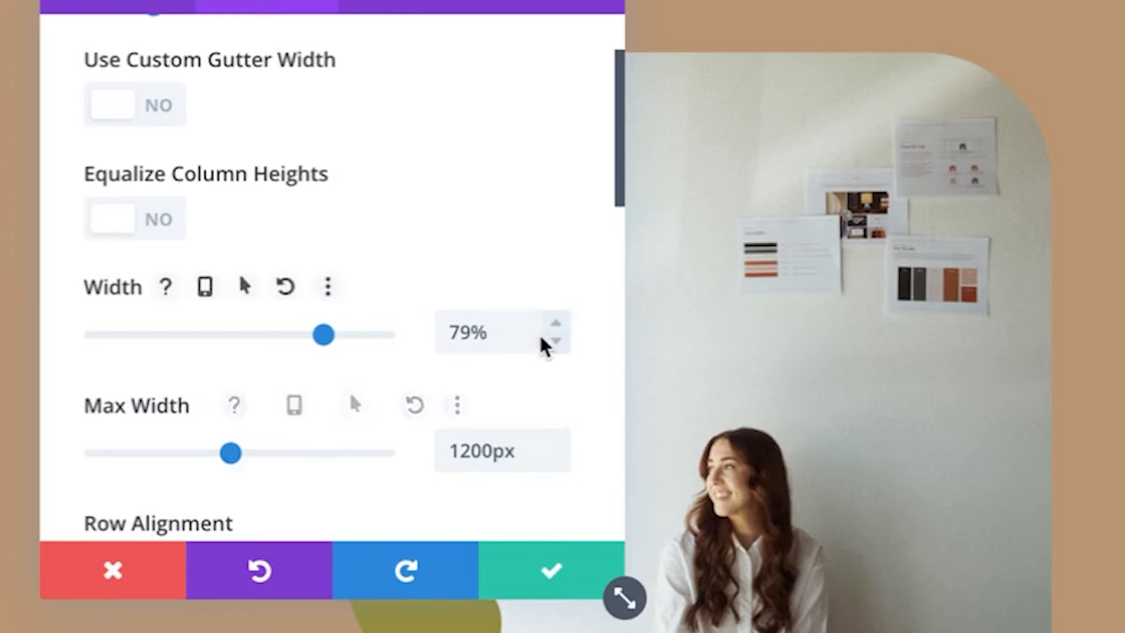
triple_click(513, 328)
type("90")
left_click(575, 572)
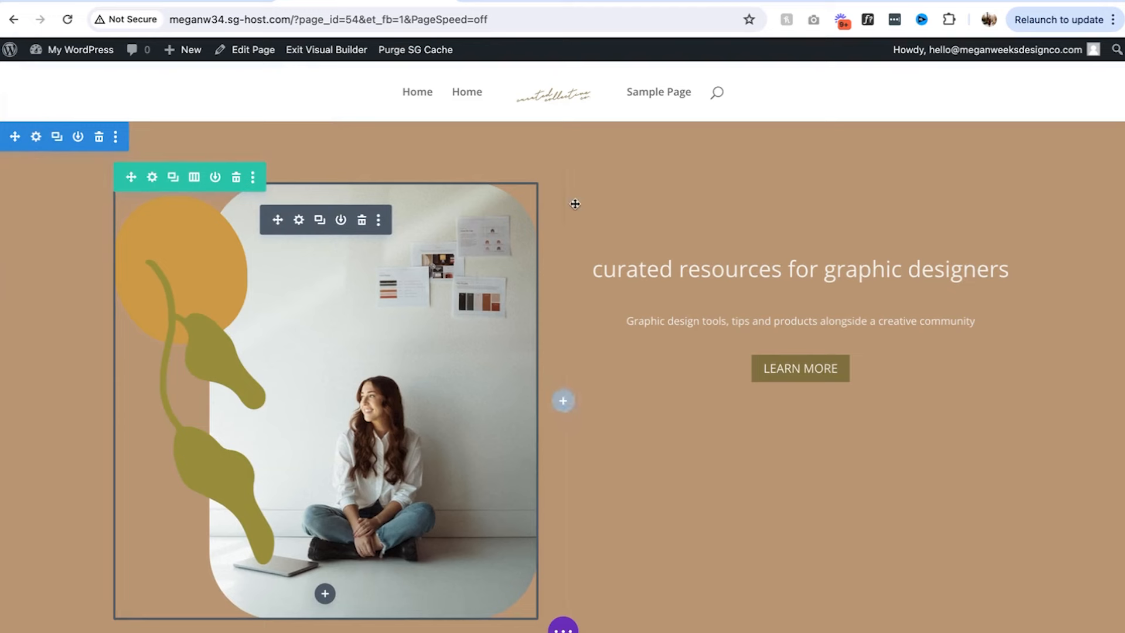
Adjust the hero image's alignment in its design settings
left_click(298, 220)
left_click(136, 147)
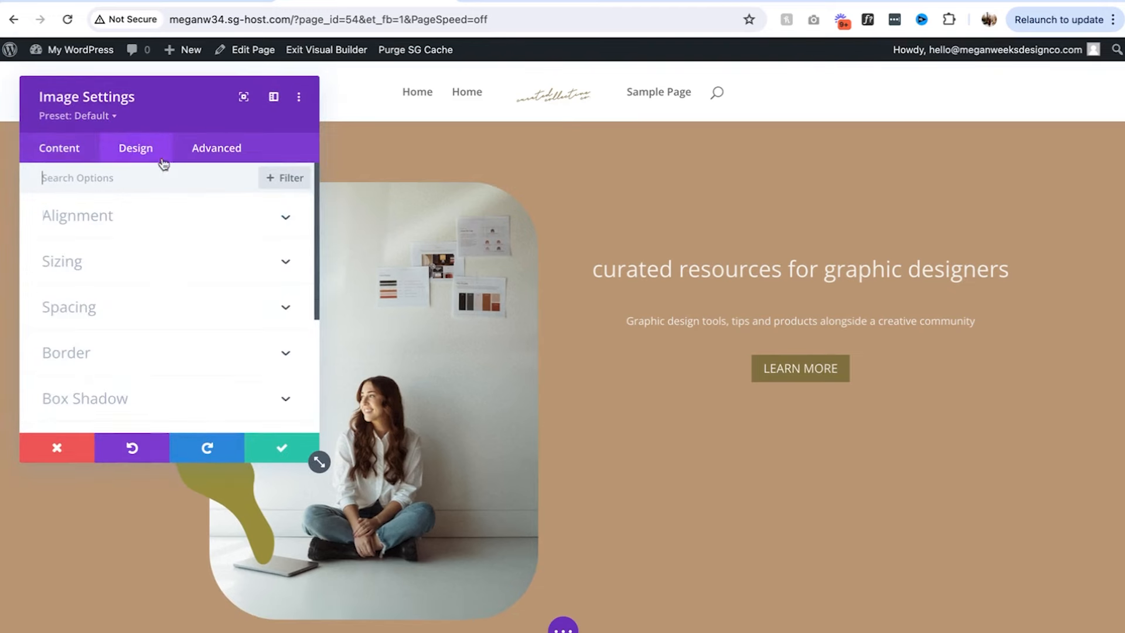
left_click(111, 232)
left_click(279, 449)
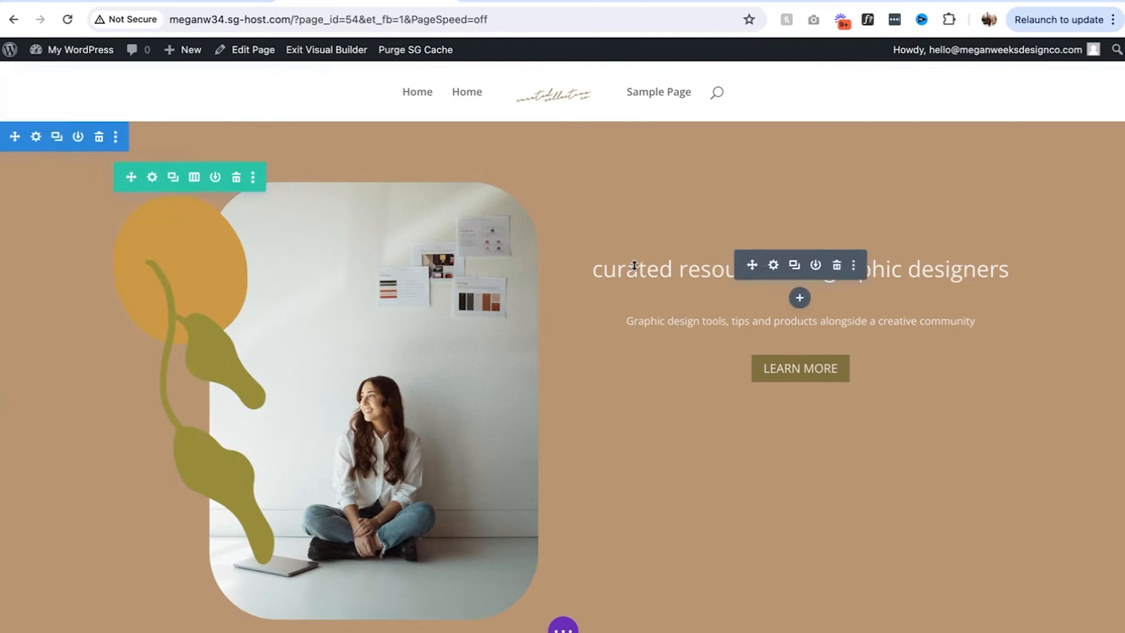
scroll(630, 258, "down", 2)
scroll(633, 264, "up", 2)
scroll(540, 479, "down", 3)
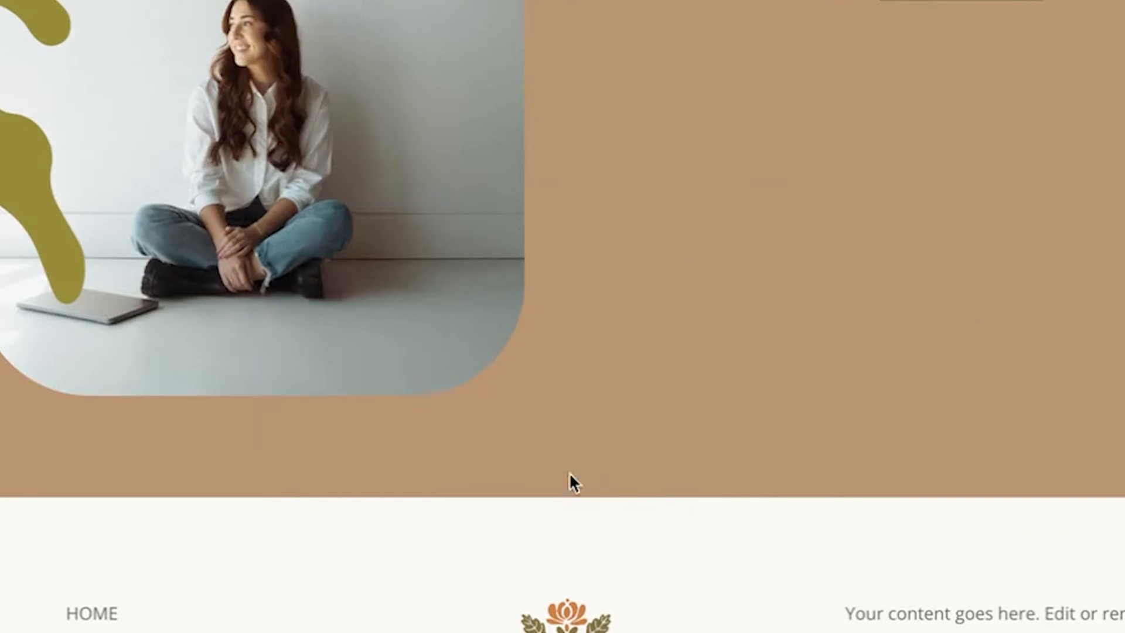
Insert a regular section below the hero and compare it with the Figma design
left_click(563, 487)
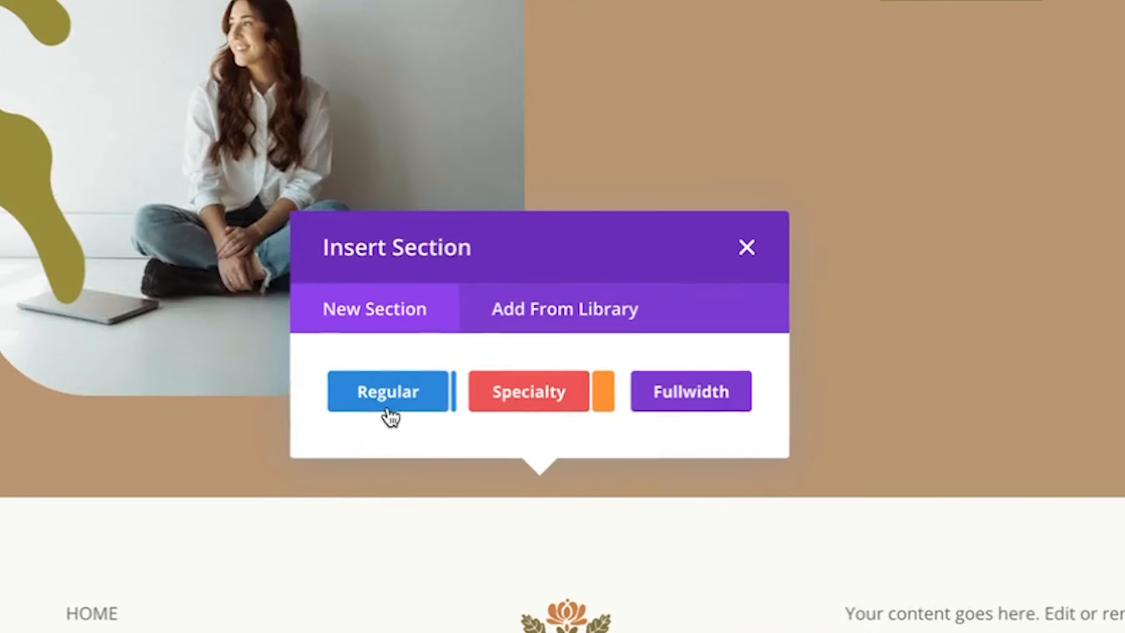
left_click(378, 393)
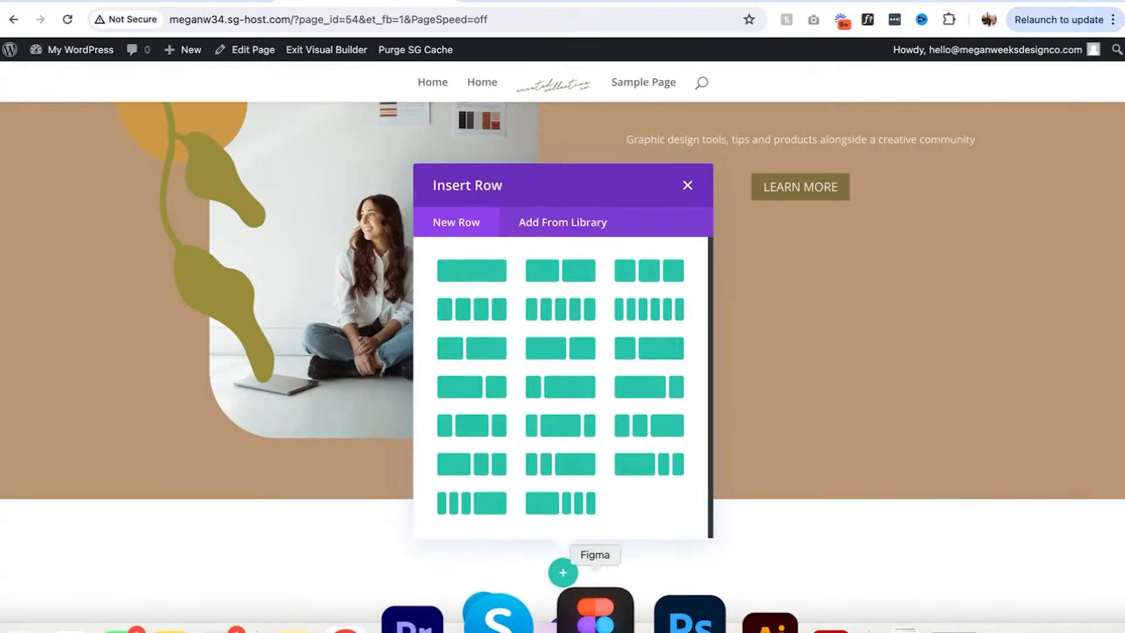
left_click(595, 617)
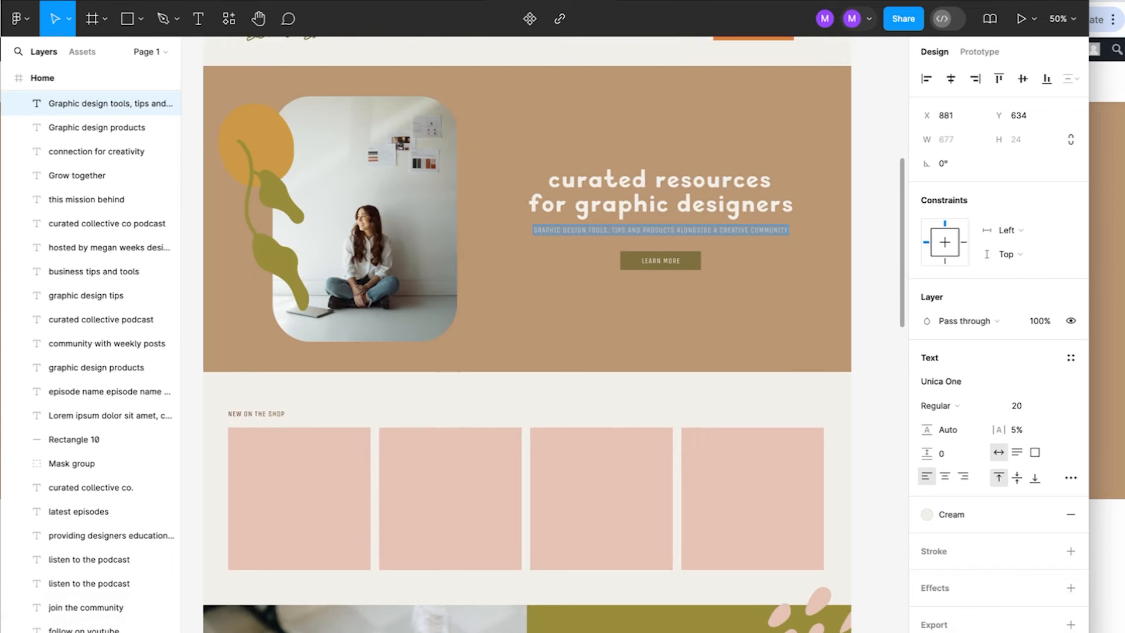
left_click(1093, 393)
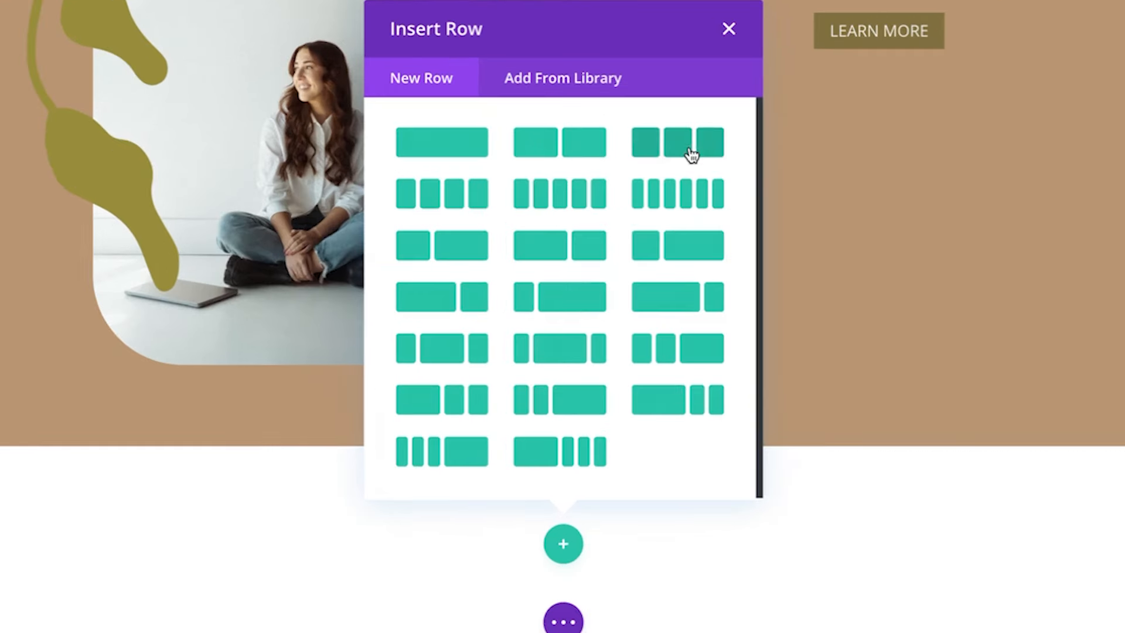
Insert a four-column row with an empty Image module in the first column
left_click(472, 309)
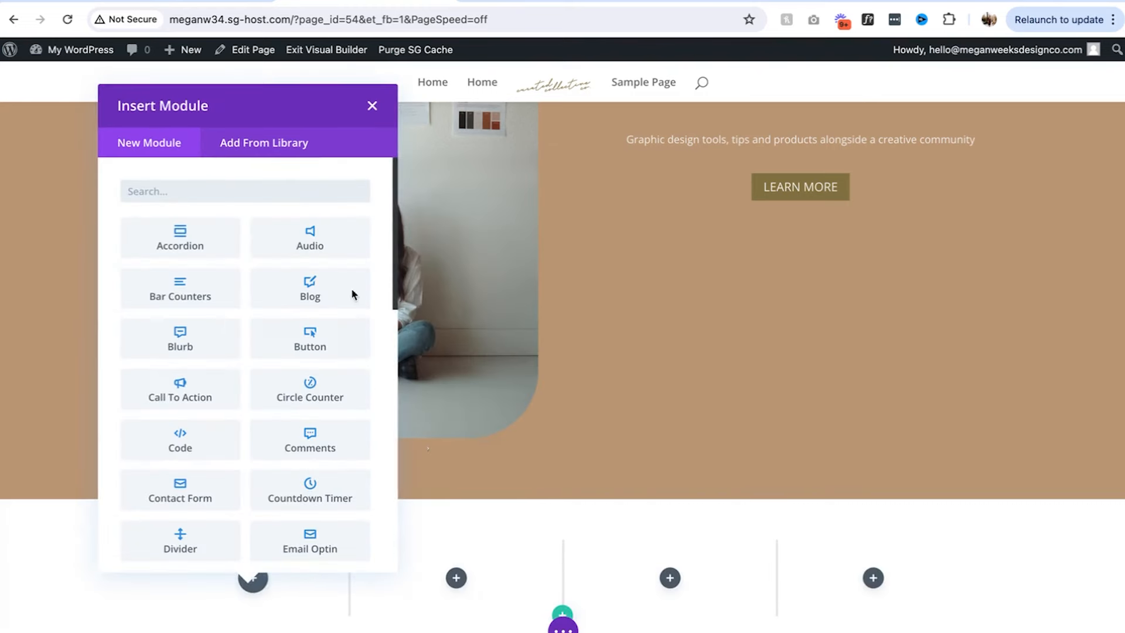
left_click(373, 106)
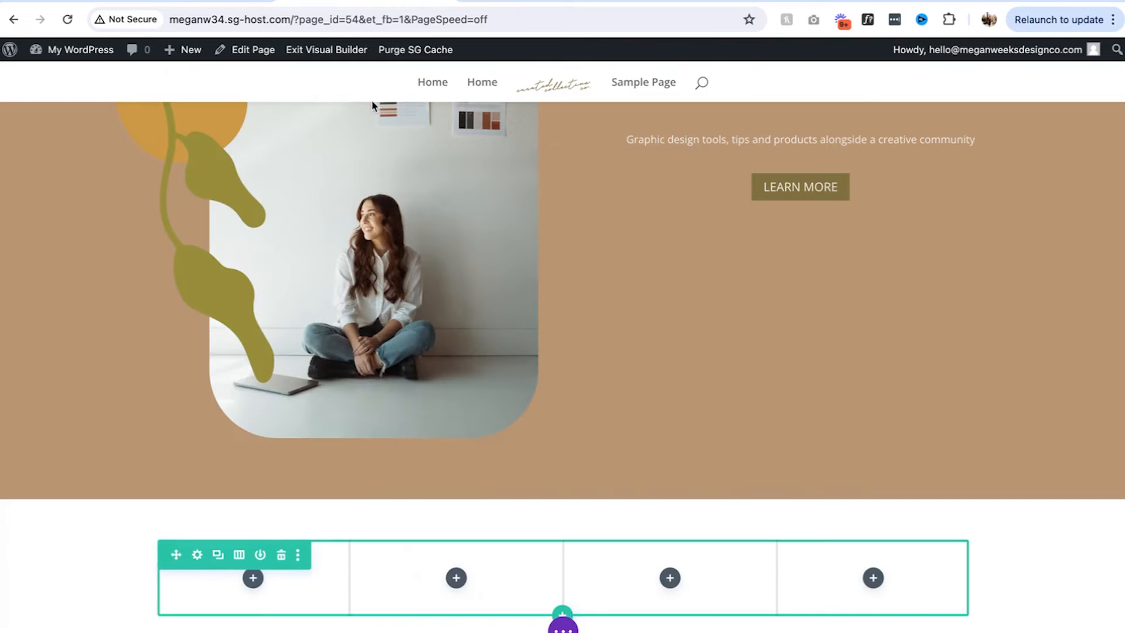
left_click(252, 578)
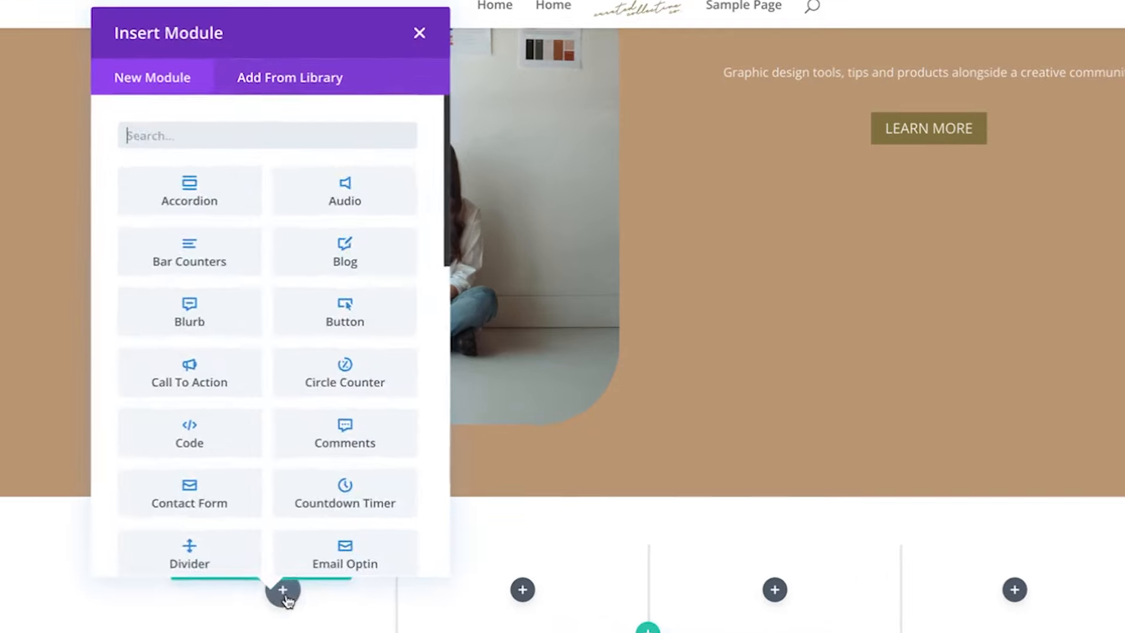
type("image")
left_click(198, 199)
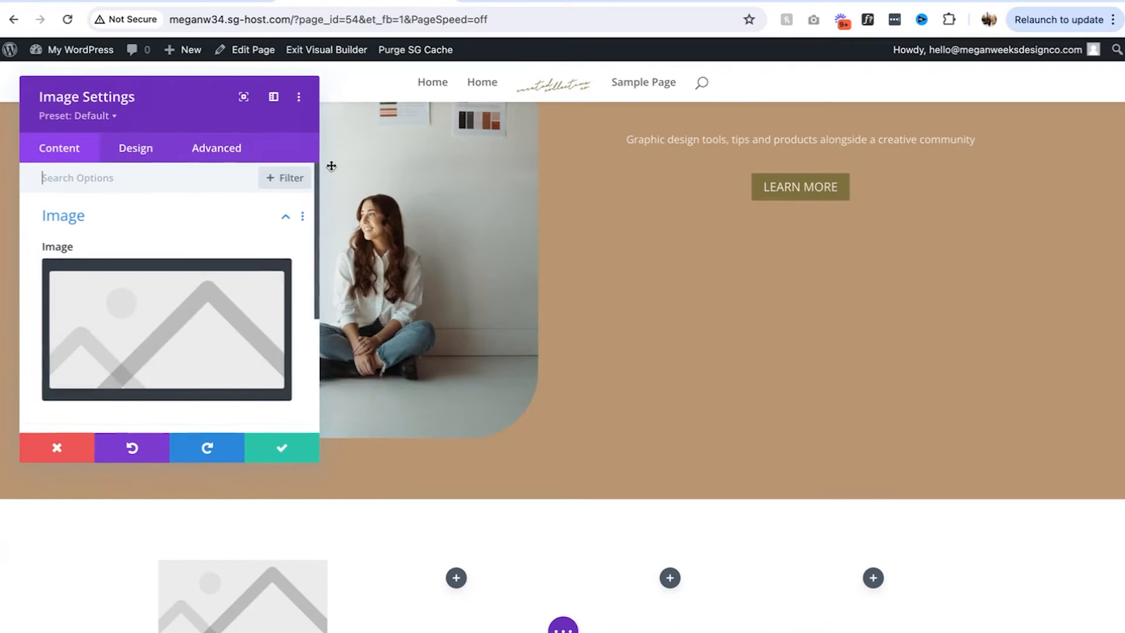
left_click(284, 453)
Duplicate the image module into the second, third and fourth columns
scroll(246, 481, "down", 3)
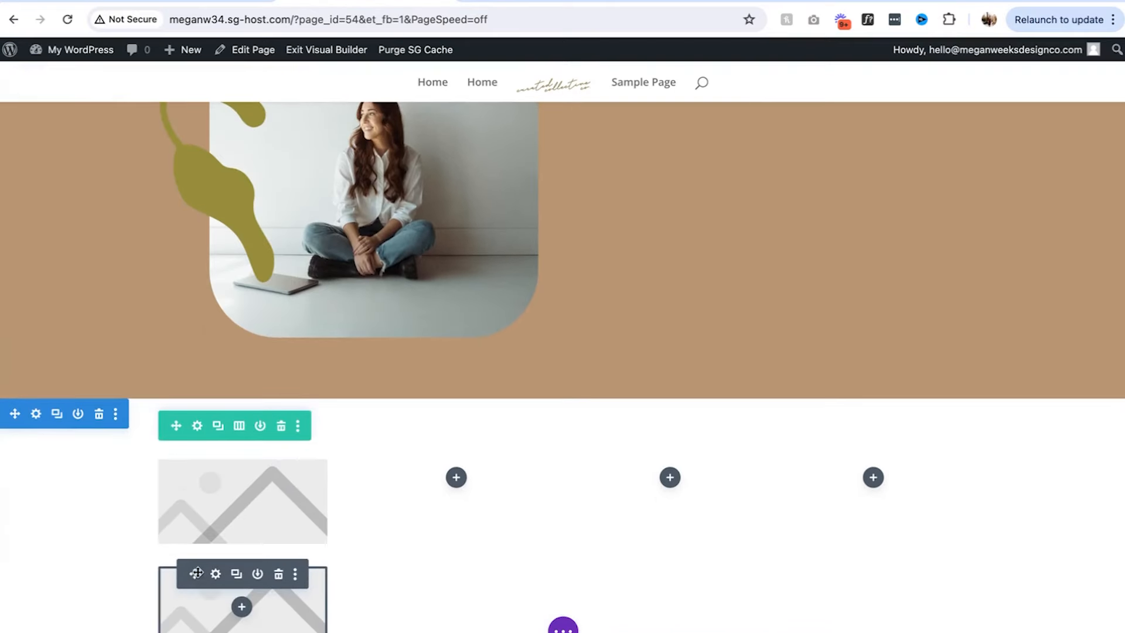
left_click_drag(424, 500, 457, 479)
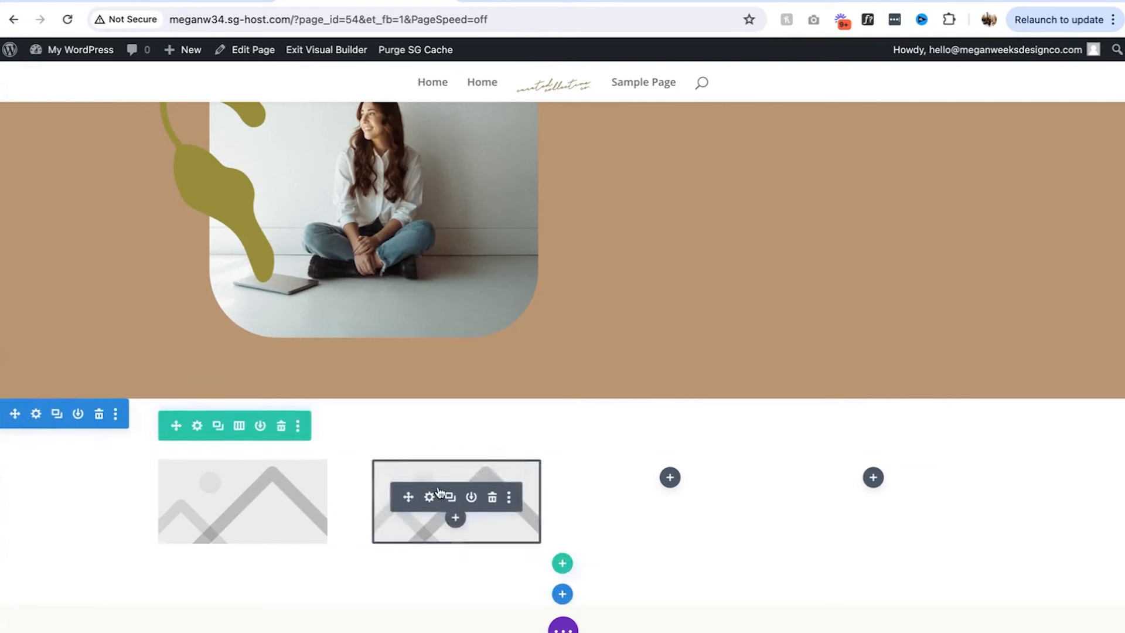
left_click(449, 476)
left_click_drag(408, 573, 651, 472)
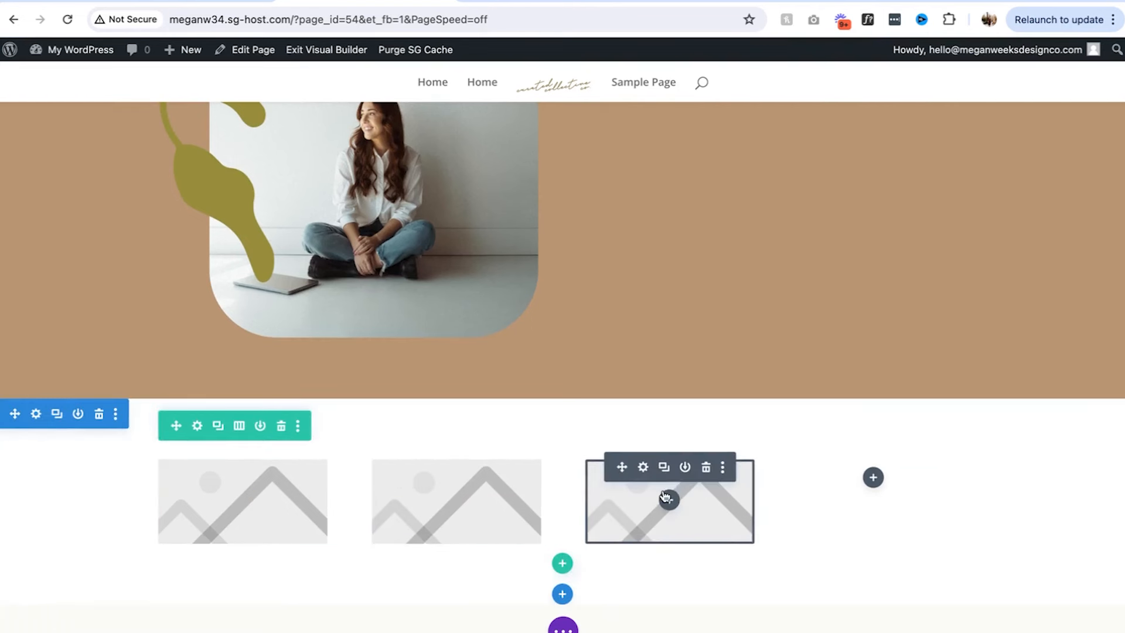
left_click(666, 474)
left_click_drag(623, 574, 873, 478)
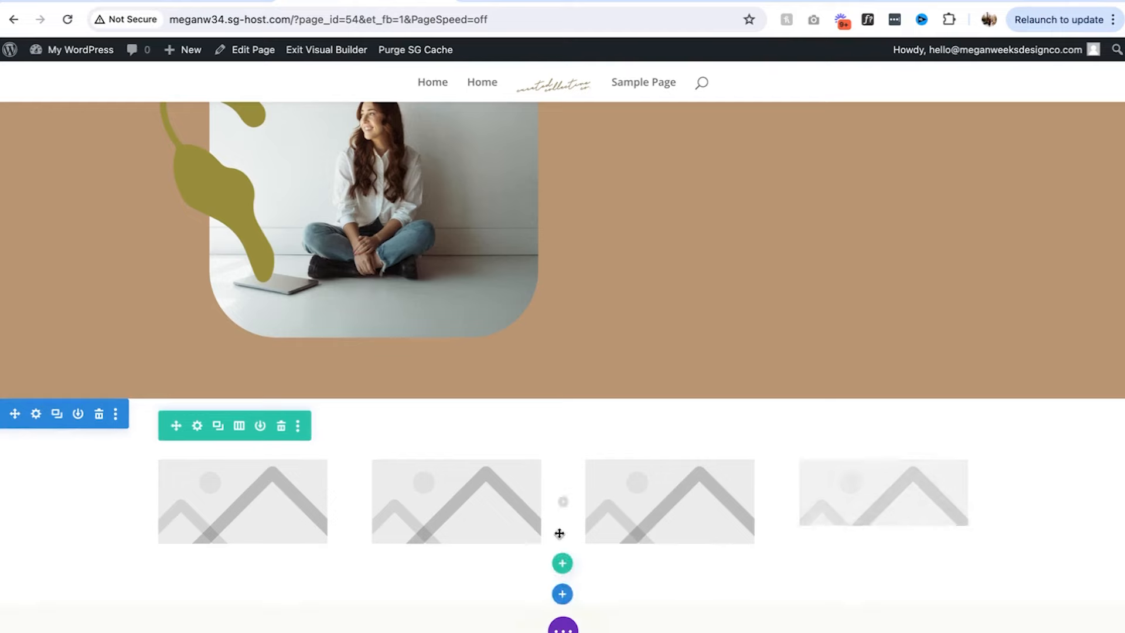
left_click(562, 627)
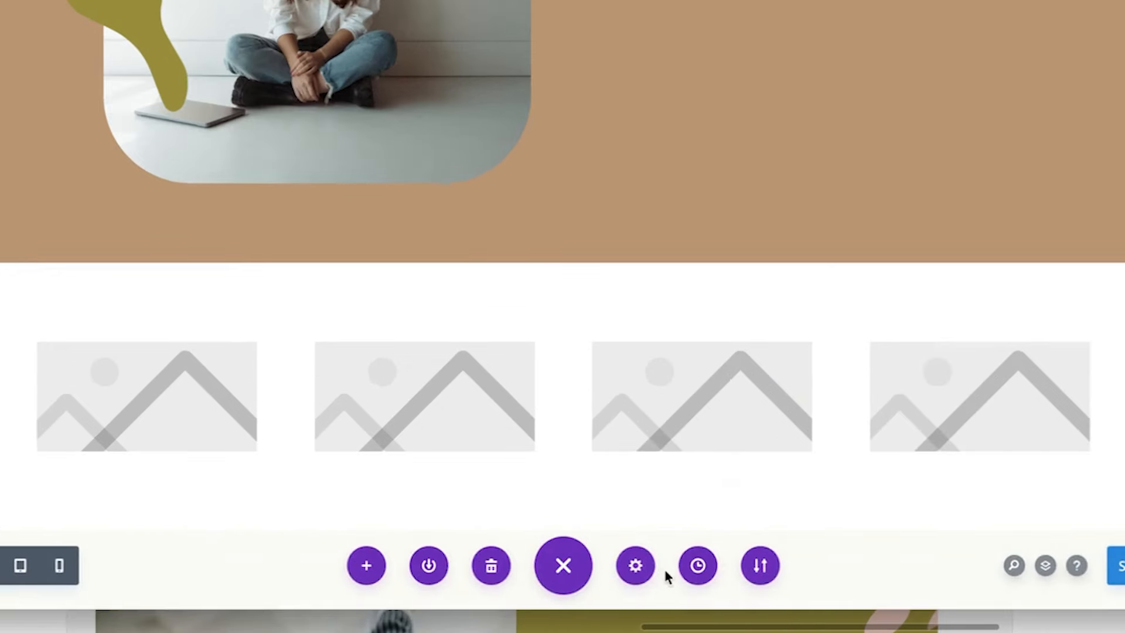
Set the page's content area and section backgrounds to #f2f0ea, then add a section below
left_click(620, 630)
scroll(241, 381, "down", 10)
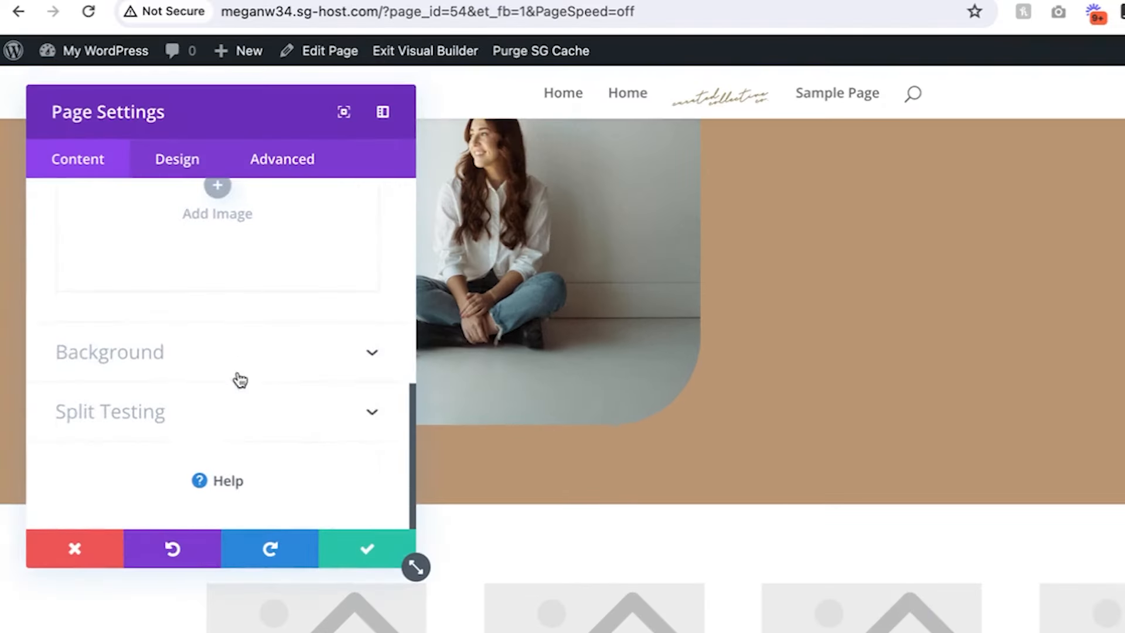
left_click(191, 375)
left_click(155, 305)
left_click(155, 432)
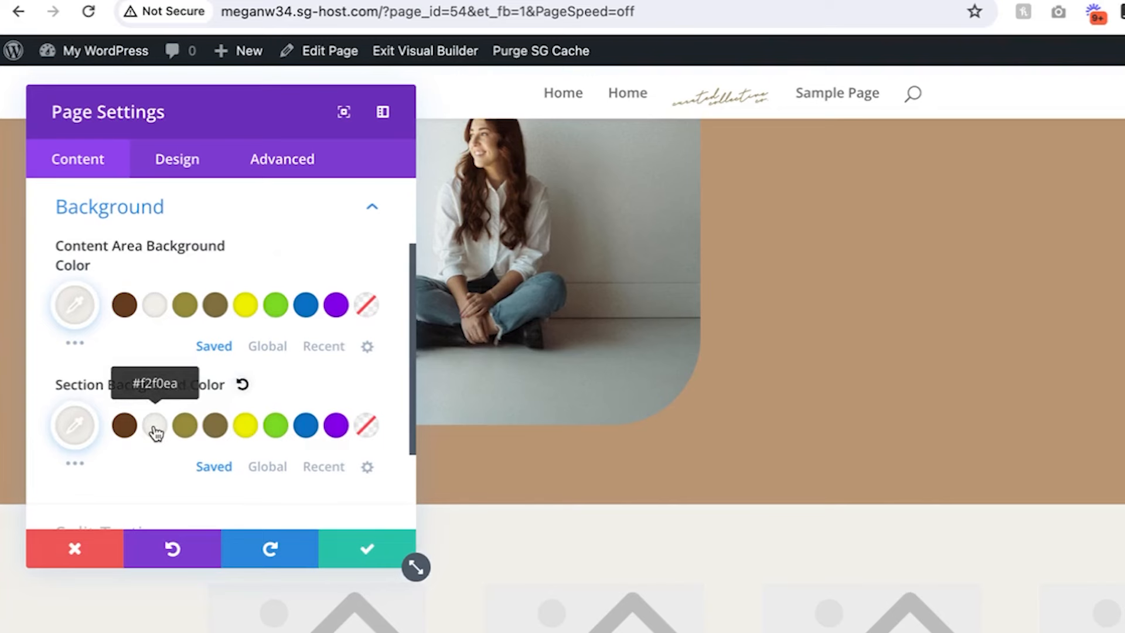
left_click(367, 554)
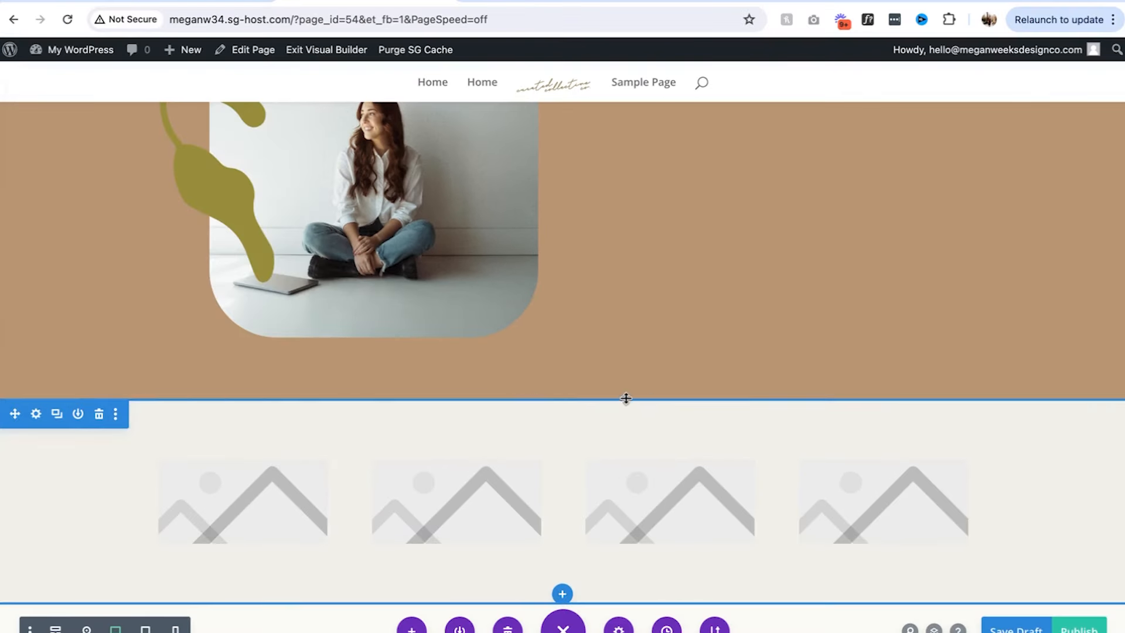
scroll(563, 528, "down", 1)
left_click(564, 534)
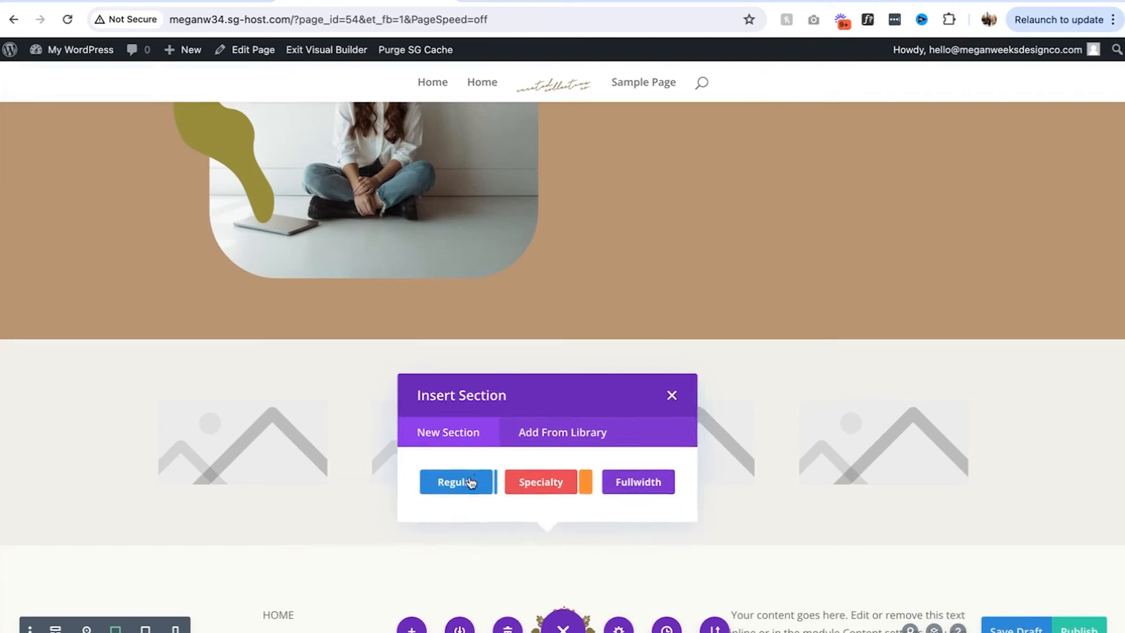
Make the new section a regular one with an empty two-column row
left_click(469, 483)
left_click(592, 314)
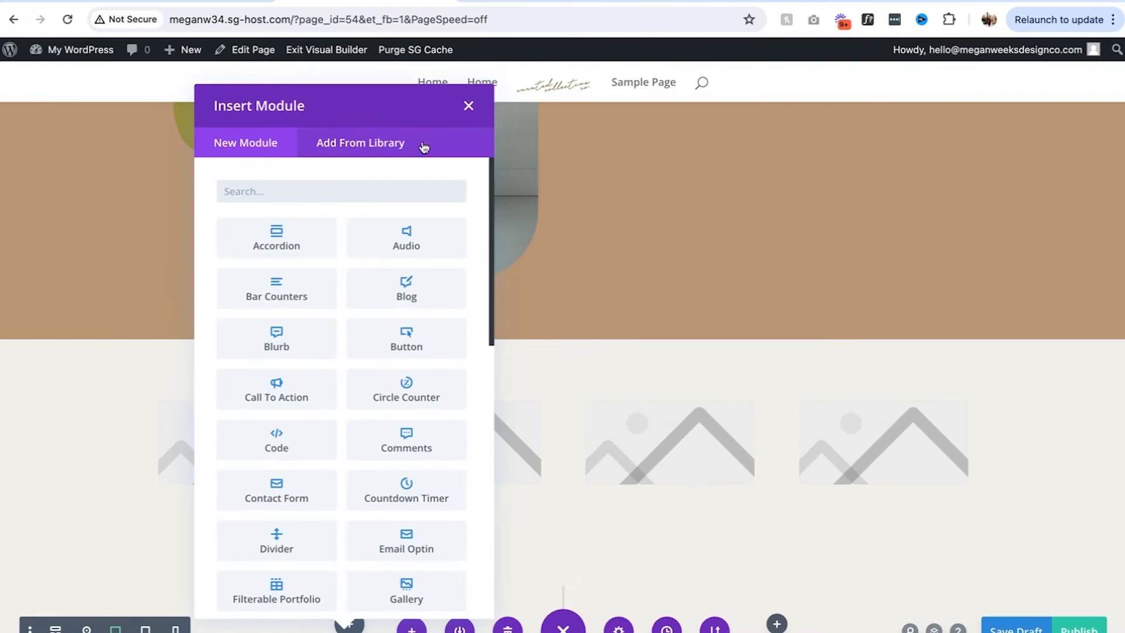
type("iamge")
left_click(468, 106)
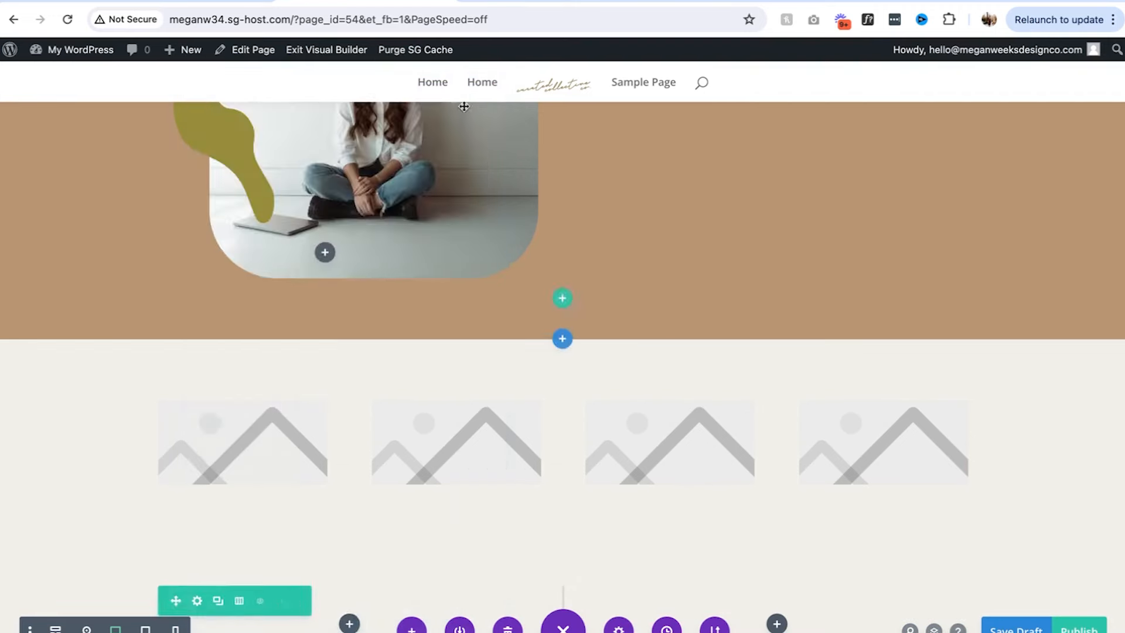
scroll(480, 332, "down", 4)
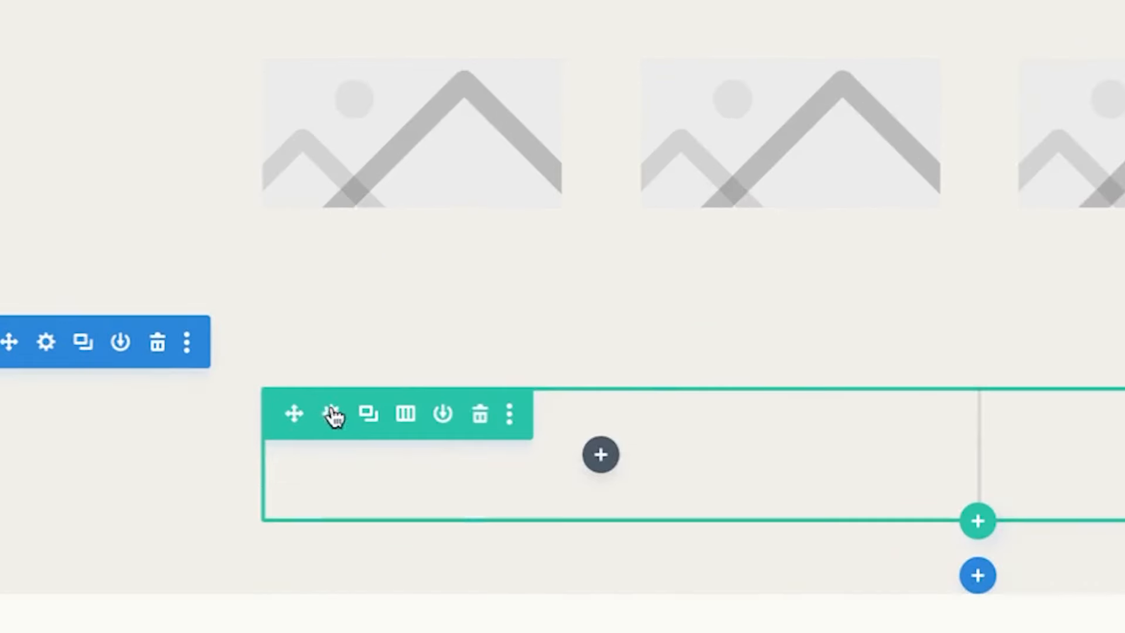
Set the row's width to 100% and its max width to 100
left_click(197, 371)
left_click(188, 145)
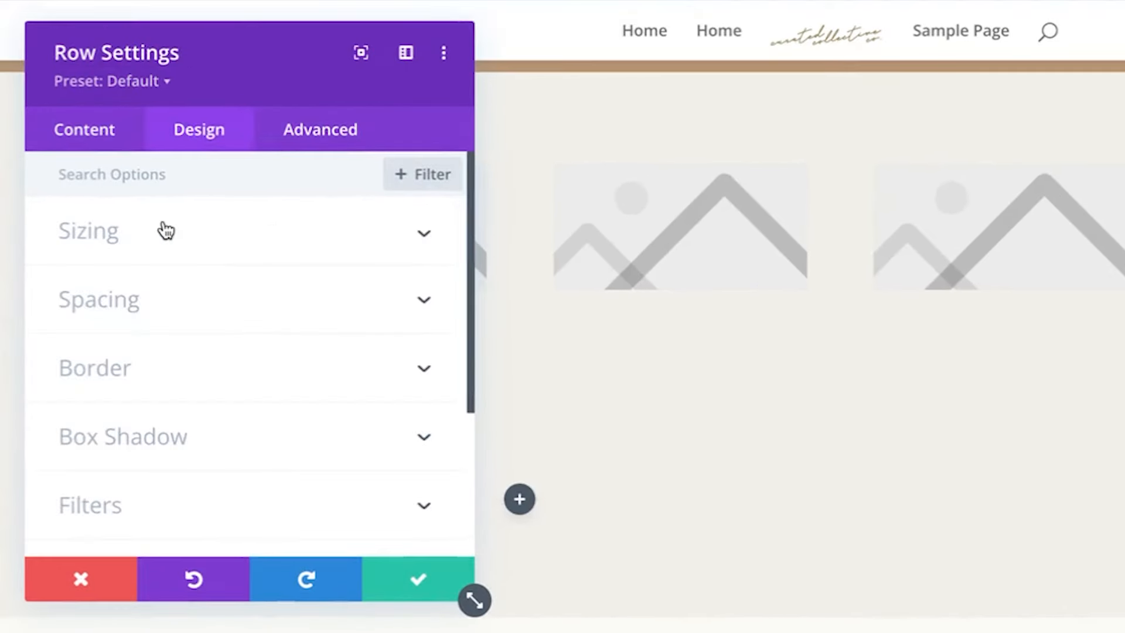
left_click(161, 229)
scroll(388, 482, "down", 1)
type("100")
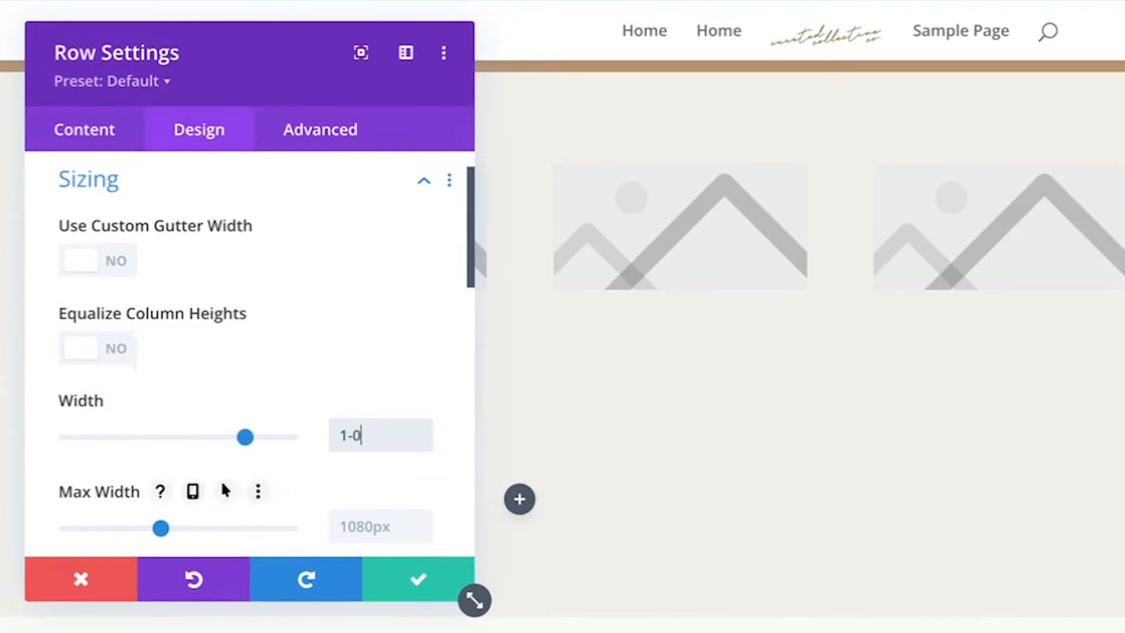
type("%")
left_click(384, 526)
type("100")
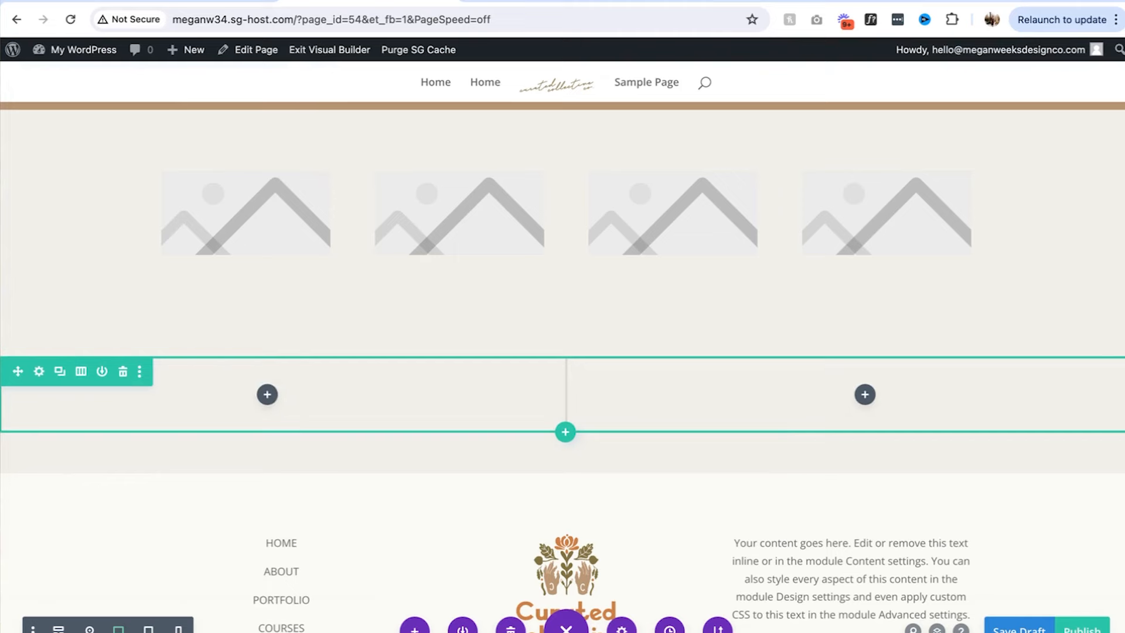
Review this section's layout in the Figma design
left_click(583, 618)
scroll(768, 507, "down", 5)
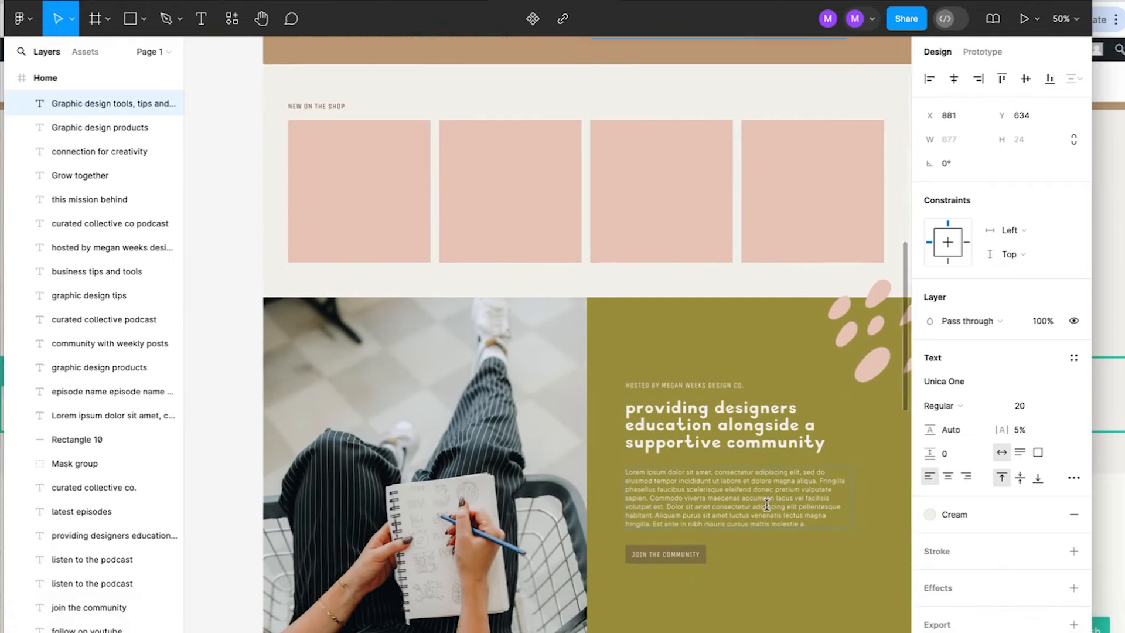
scroll(767, 504, "down", 1)
left_click(1111, 403)
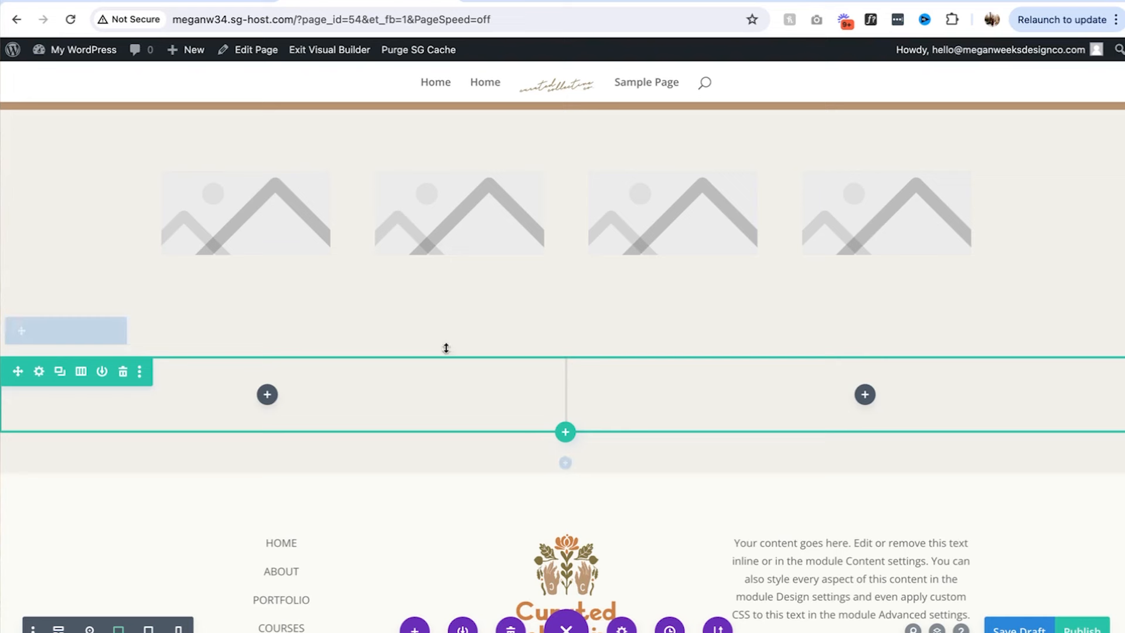
Add an Image module showing Mask-group.png, the sketching photo, to the left column
left_click(266, 395)
type("image")
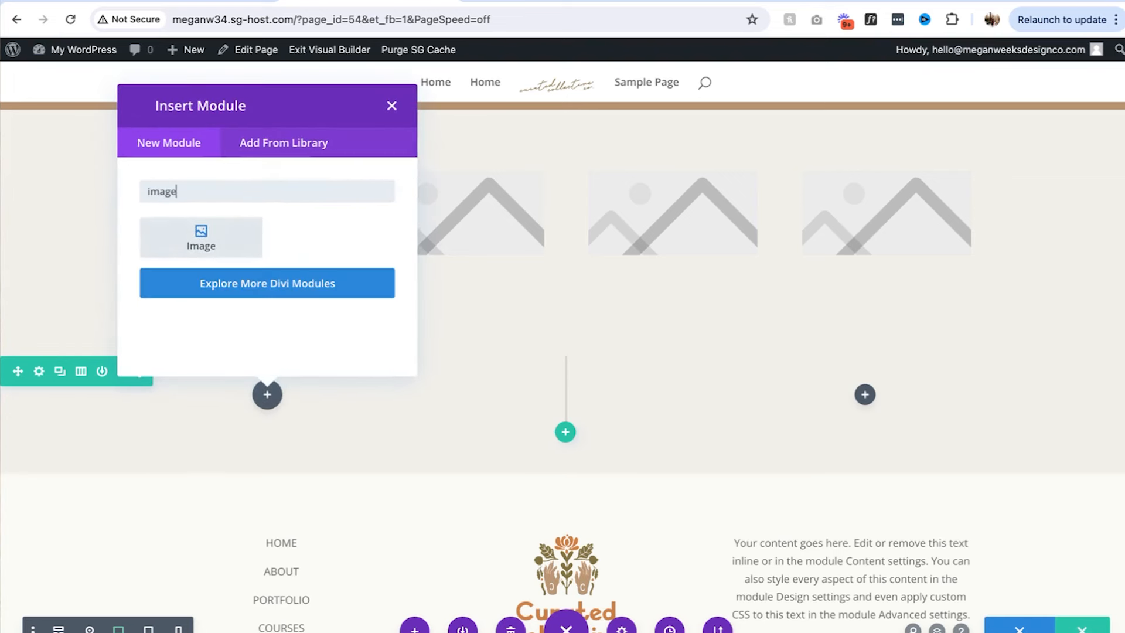
left_click(183, 230)
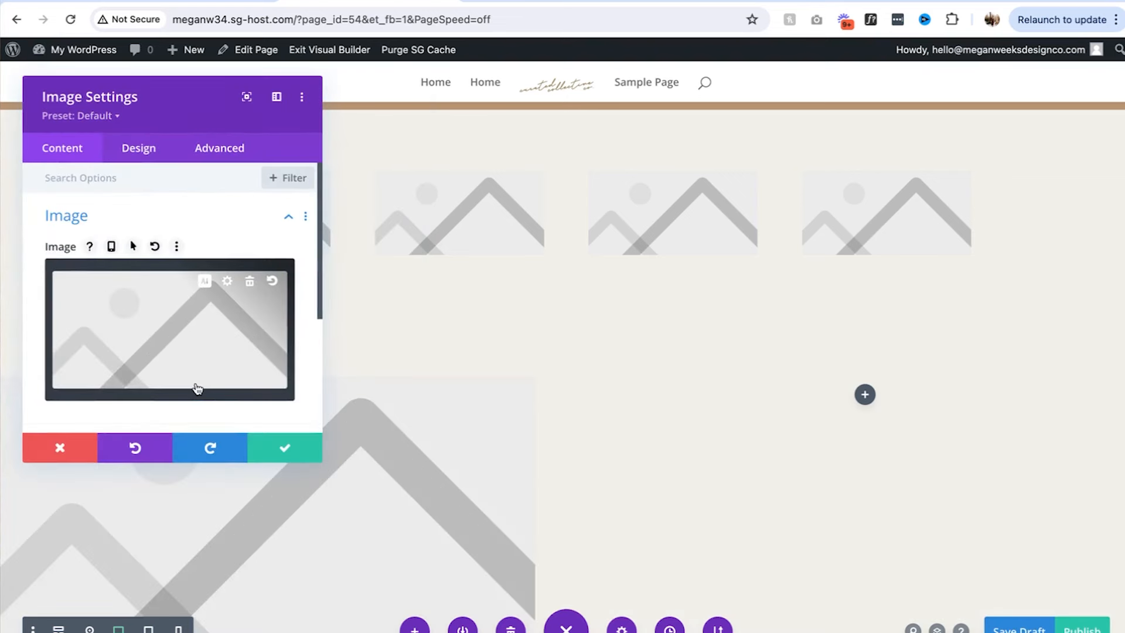
left_click(175, 379)
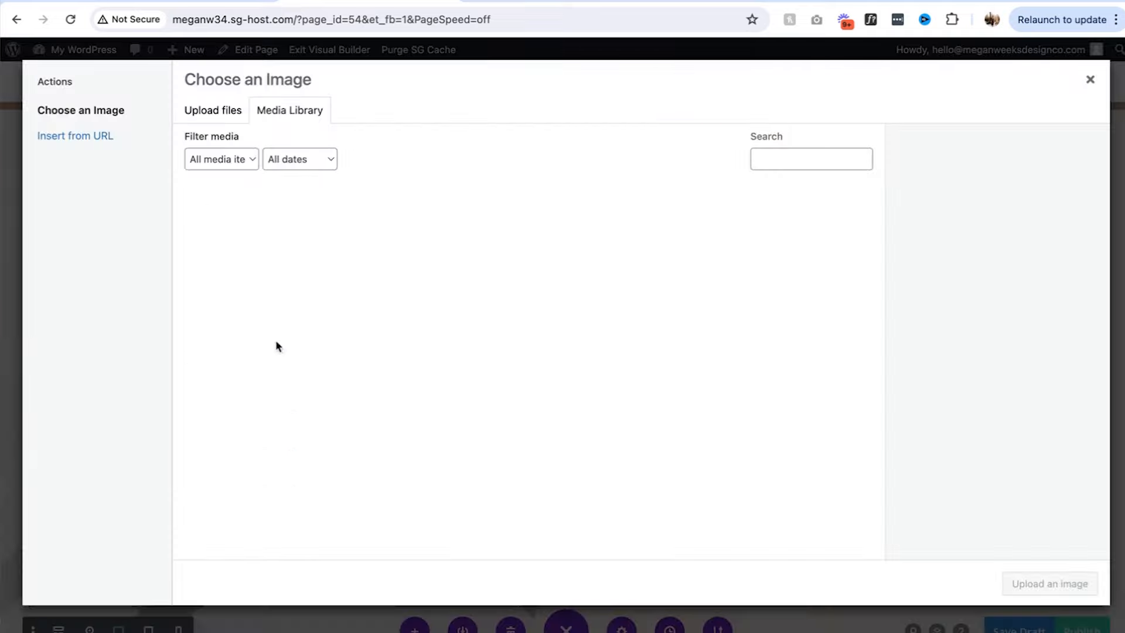
left_click(612, 236)
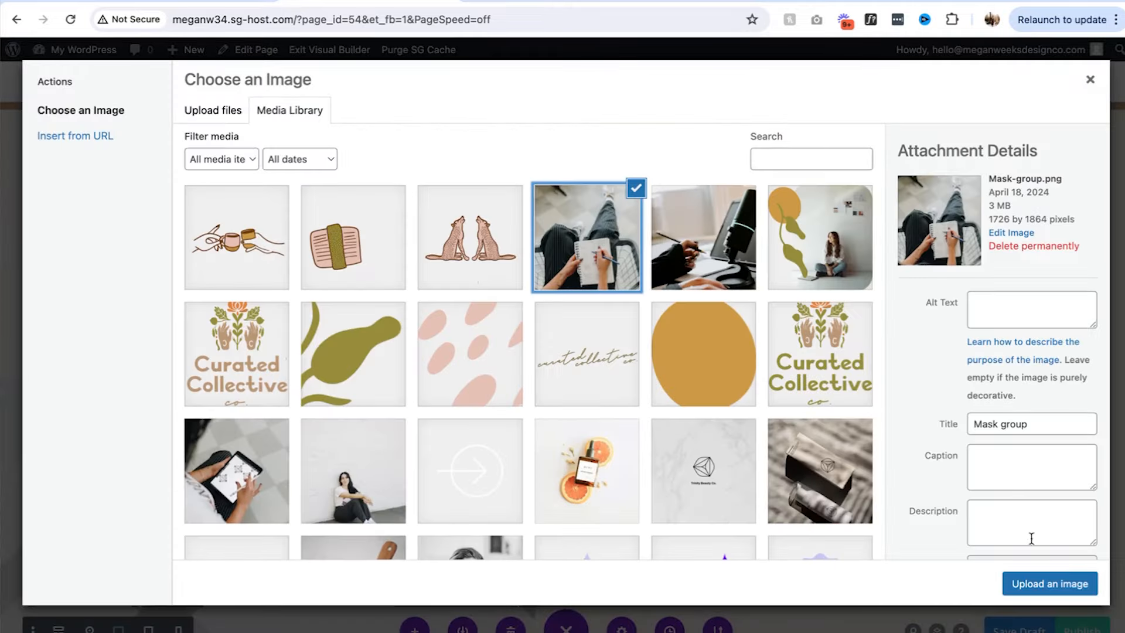
left_click(1029, 577)
left_click(303, 459)
scroll(484, 440, "down", 10)
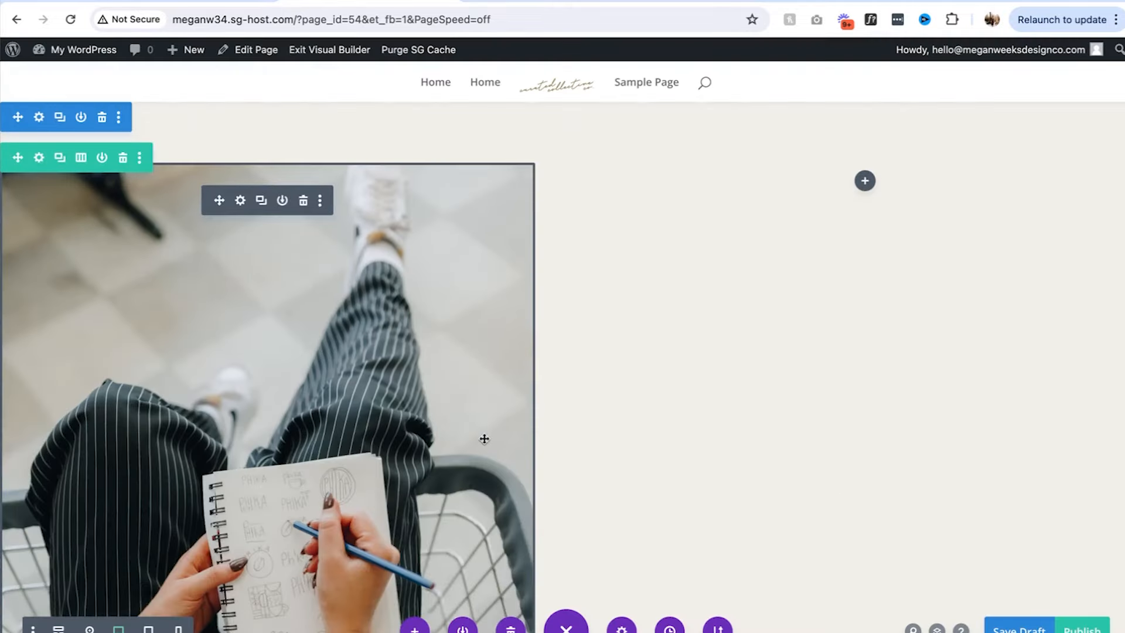
scroll(910, 71, "up", 6)
Add a Text module to the right column
left_click(865, 129)
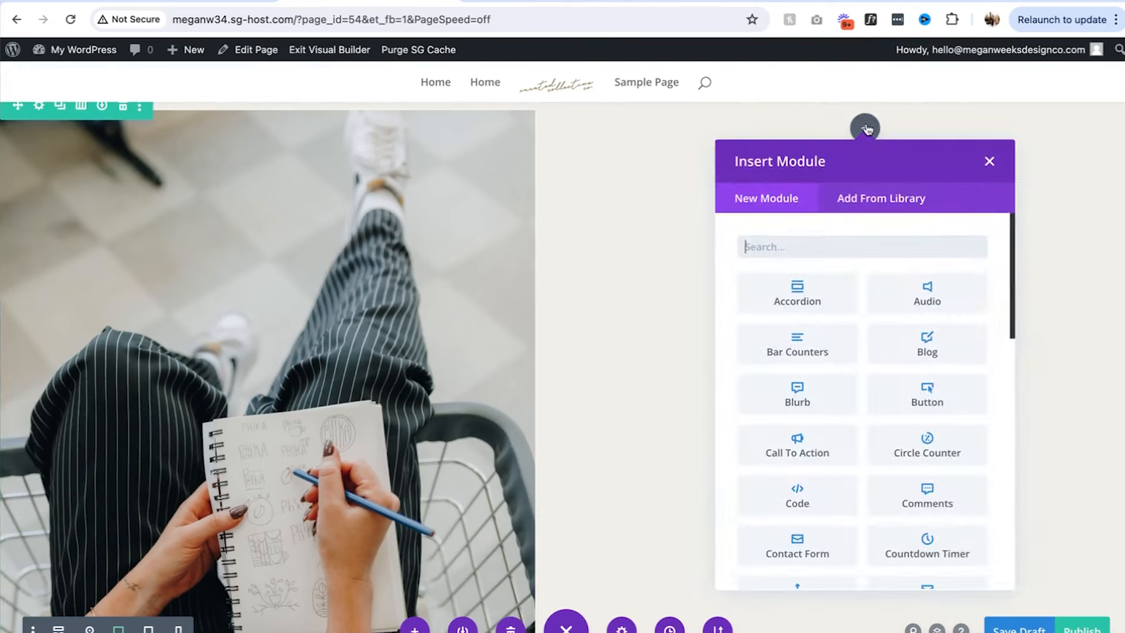
type("text")
left_click(810, 302)
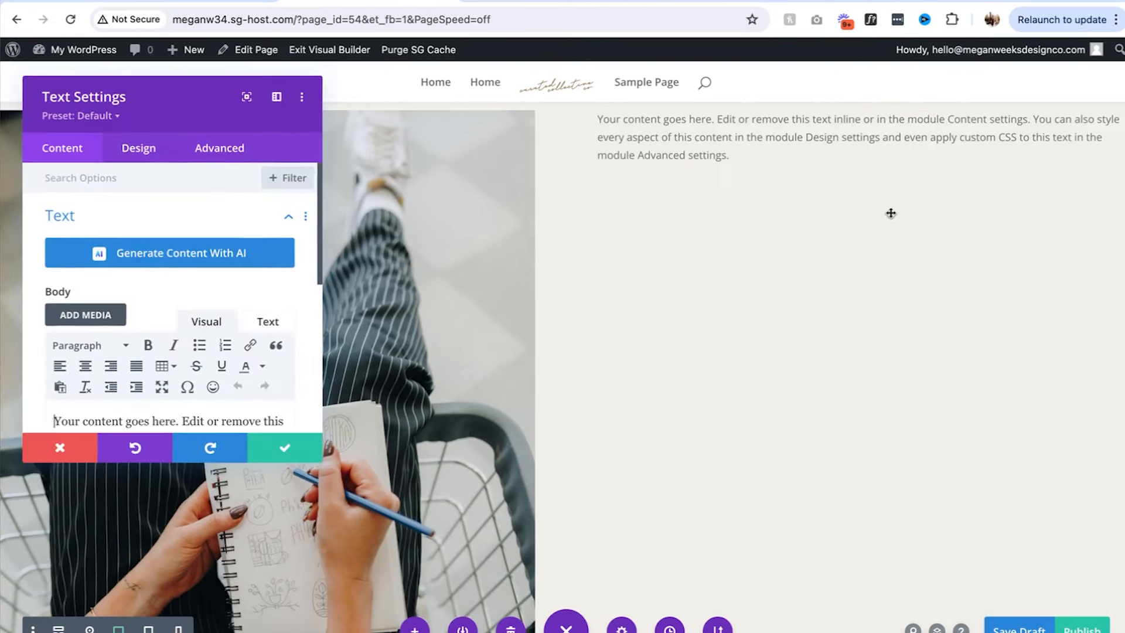
left_click(284, 448)
scroll(598, 299, "up", 2)
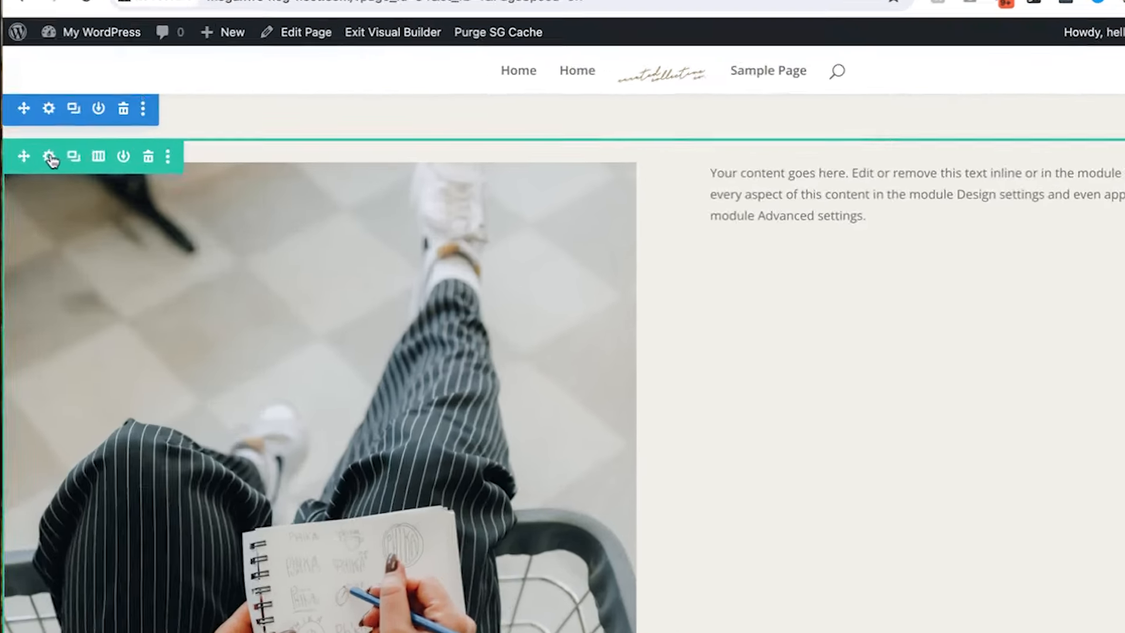
Fill the right column's background with olive
left_click(38, 154)
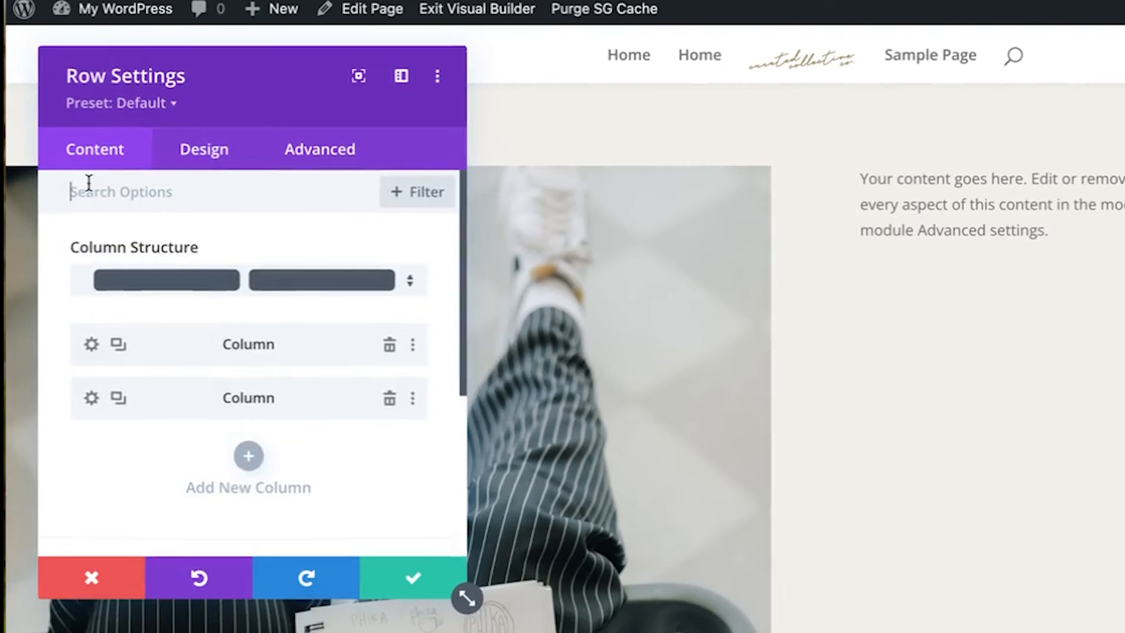
left_click(92, 399)
scroll(117, 398, "down", 2)
left_click(138, 386)
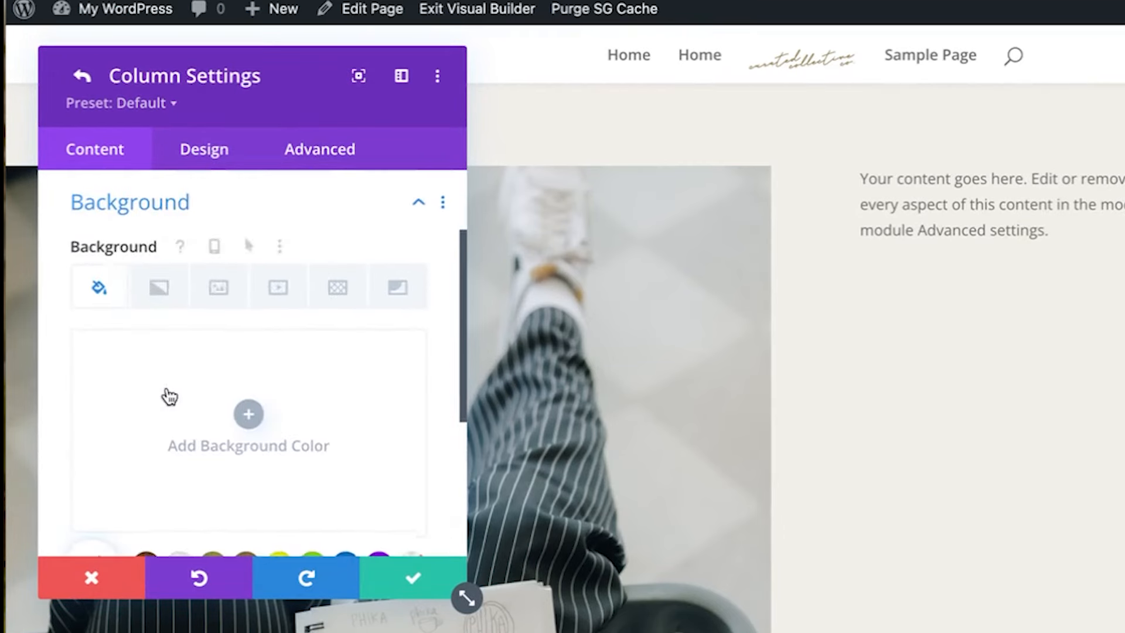
scroll(215, 486, "down", 2)
left_click(214, 472)
scroll(185, 336, "up", 1)
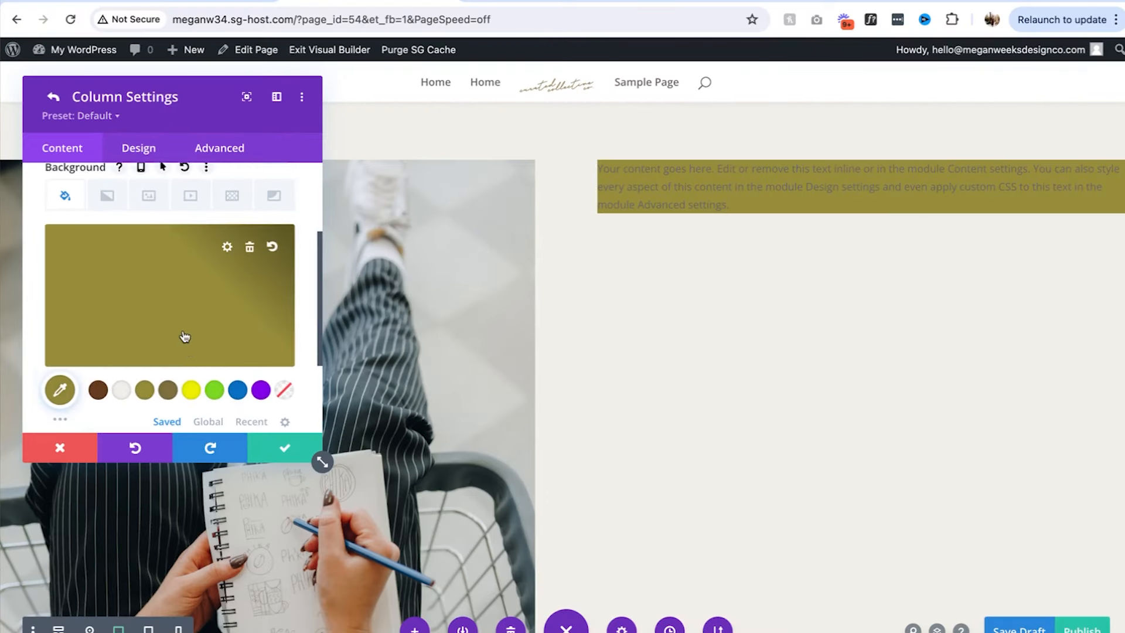
left_click(285, 448)
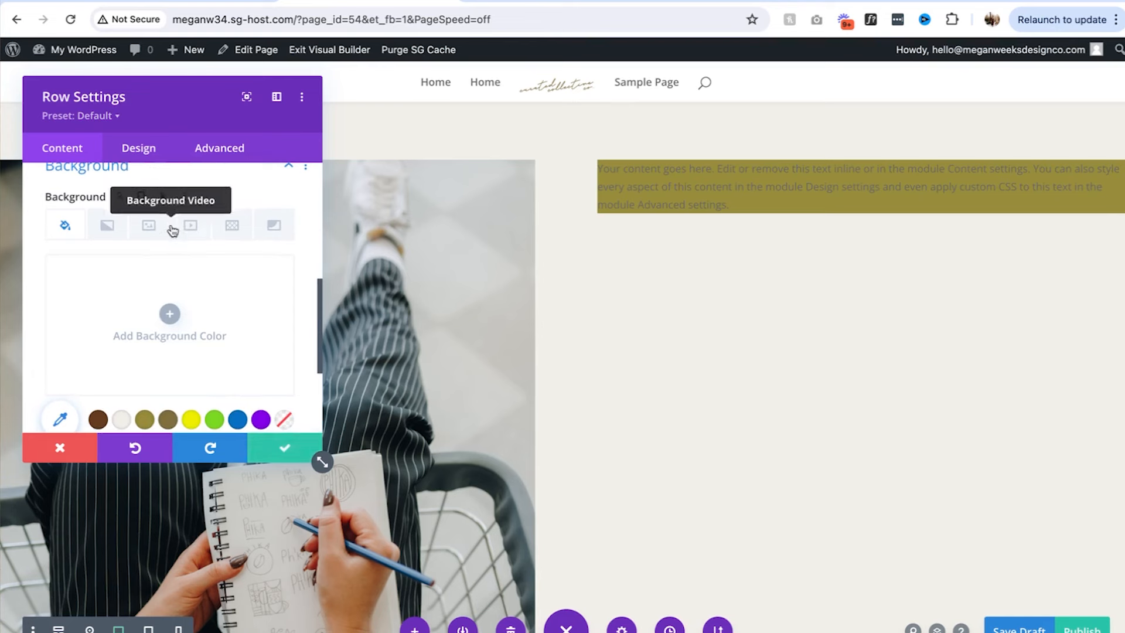
left_click(285, 447)
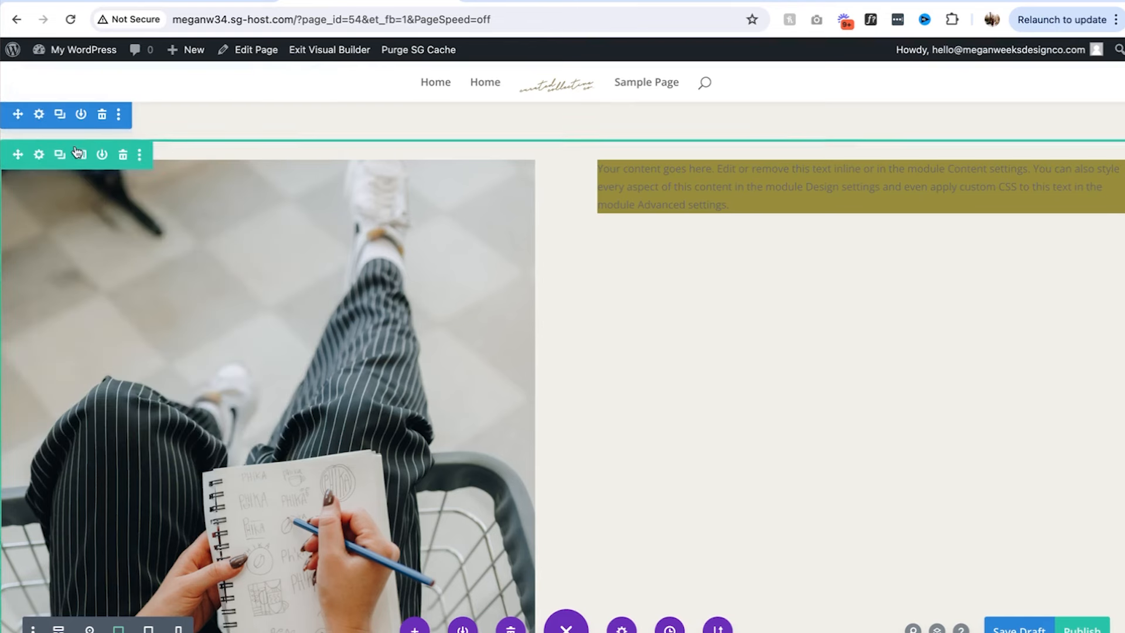
Give the section an olive background colour
left_click(38, 114)
left_click(155, 280)
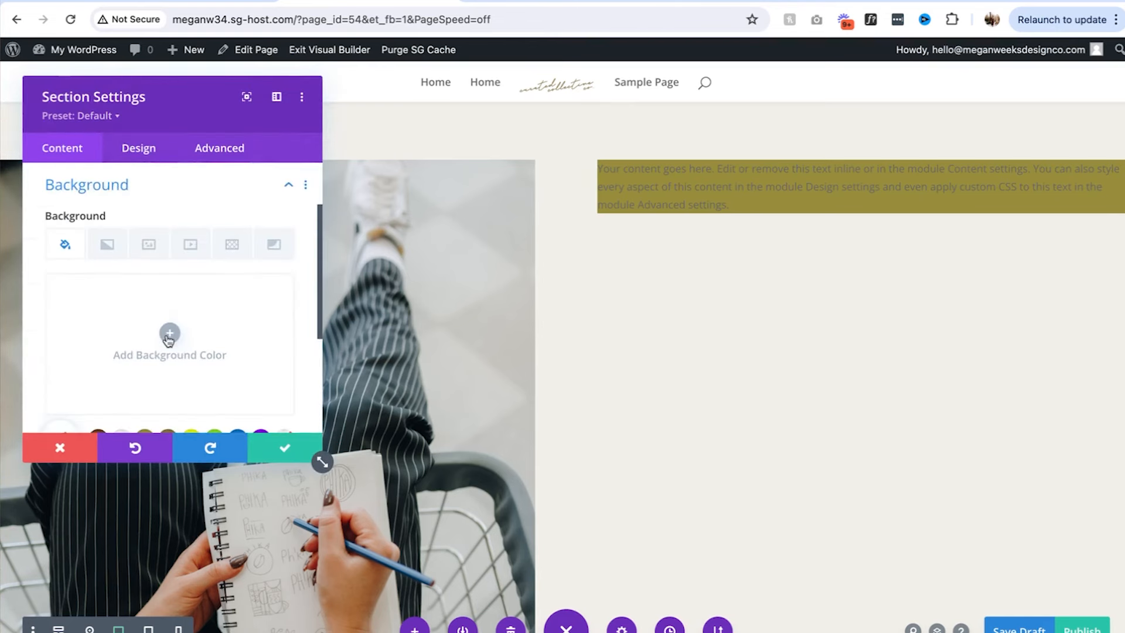
left_click(166, 332)
left_click(146, 393)
Save the olive background and drag the section and row top padding down to 0px
left_click(264, 451)
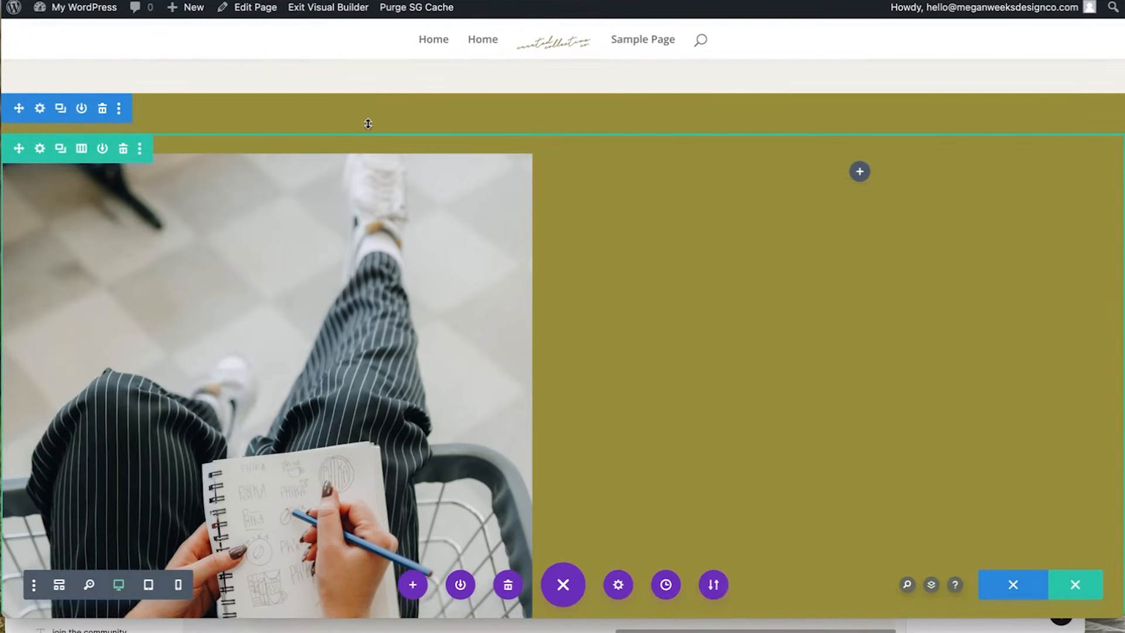
left_click_drag(379, 118, 377, 138)
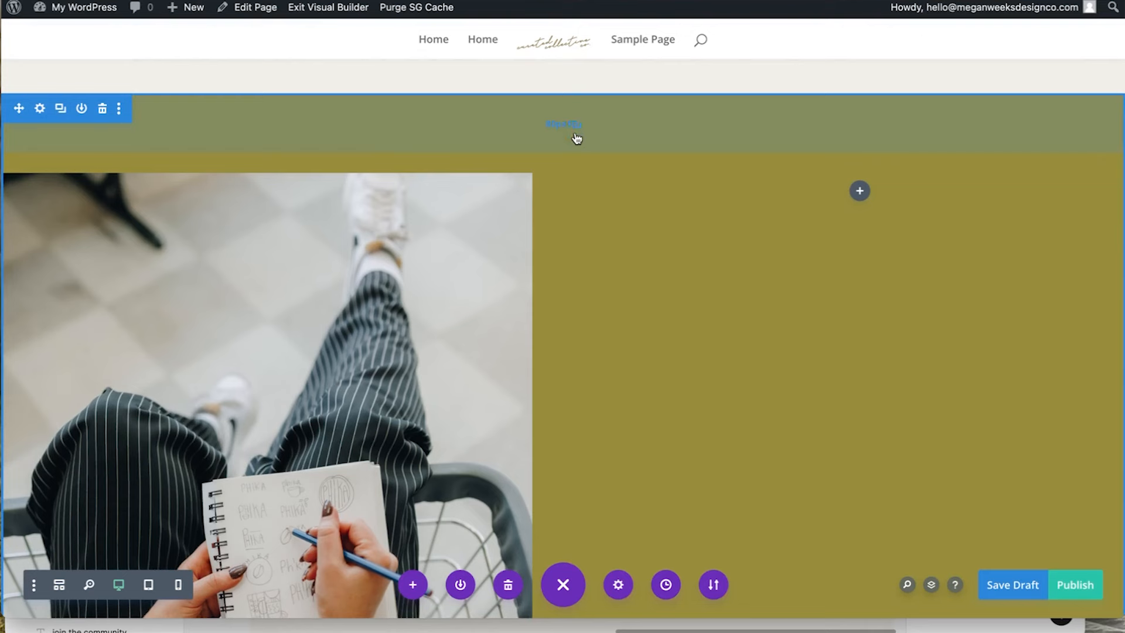
left_click_drag(578, 143, 580, 70)
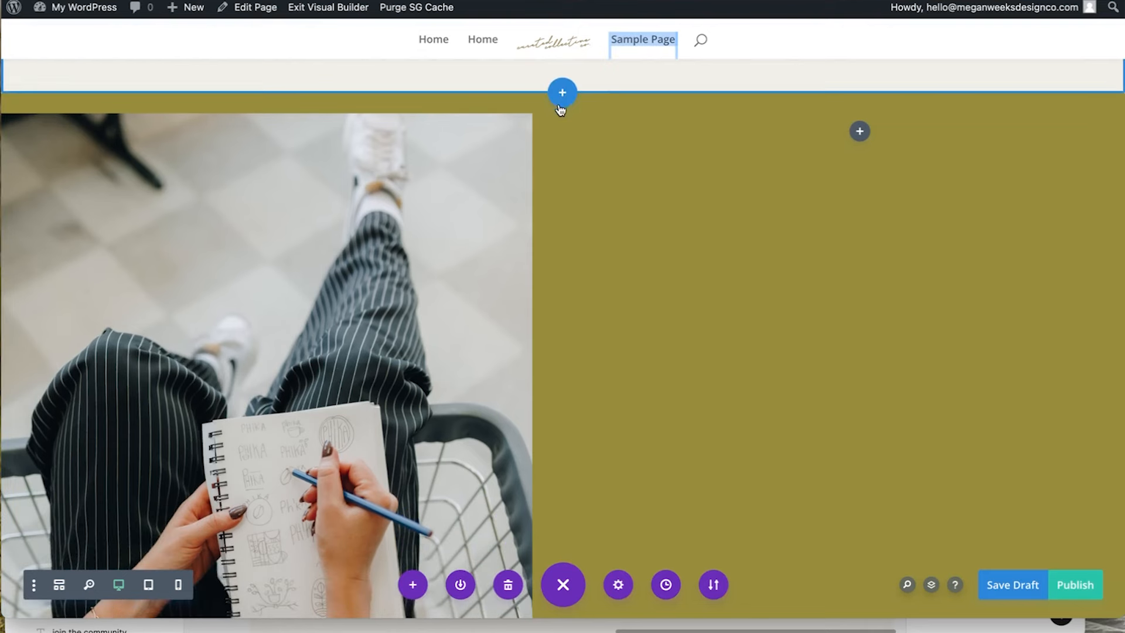
left_click_drag(546, 125, 575, 87)
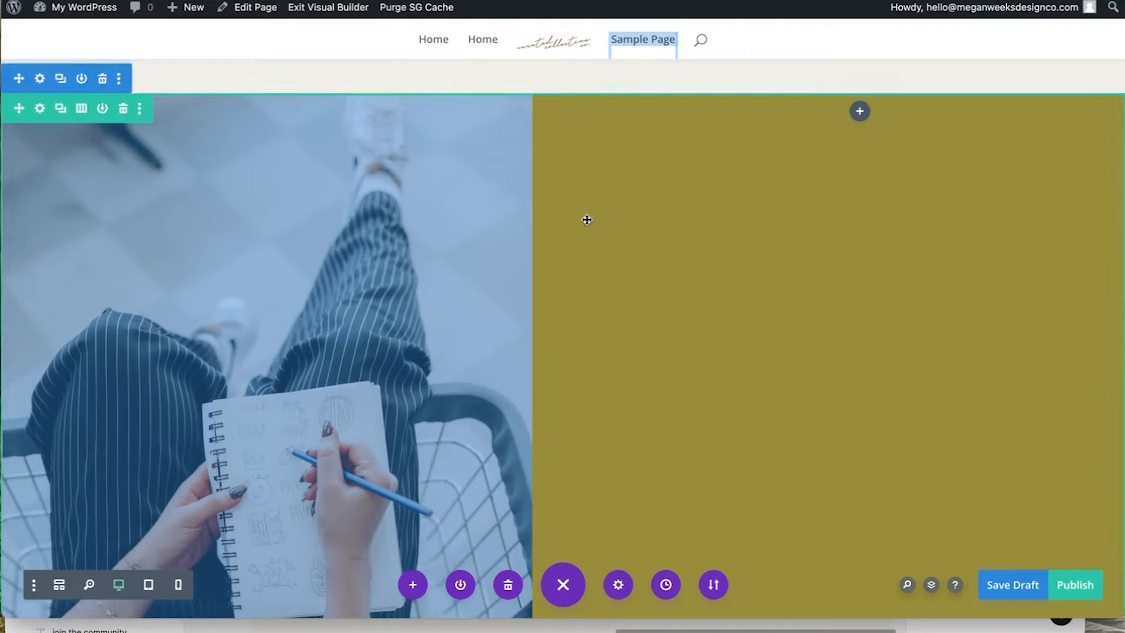
scroll(587, 220, "down", 3)
scroll(709, 258, "up", 3)
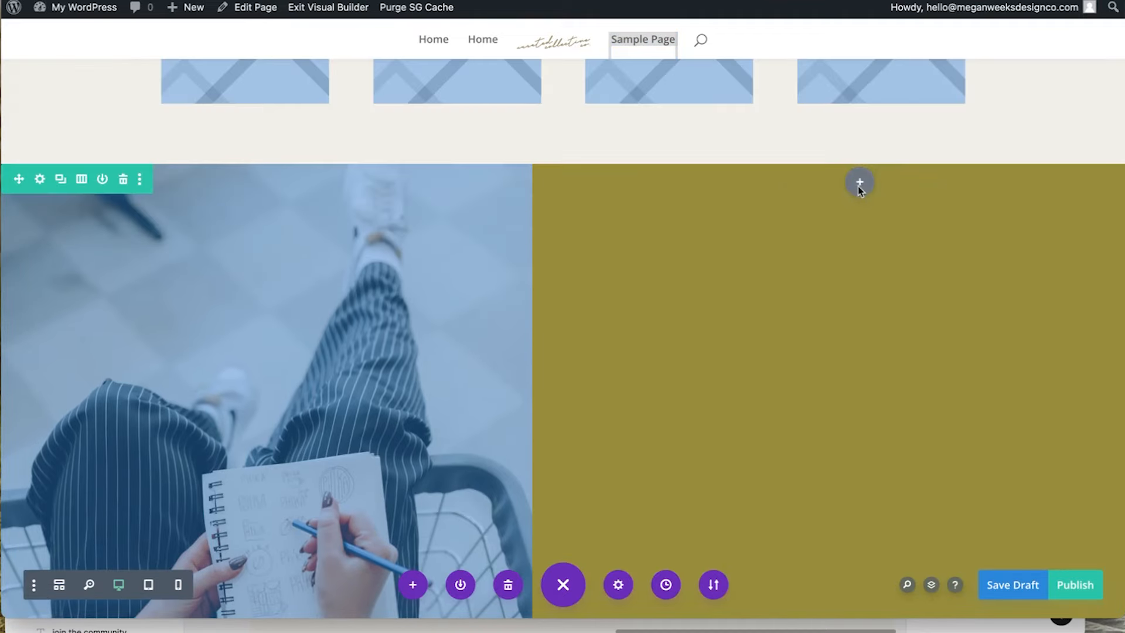
Add a Text module to the right column with light cream #f2f0ea text
left_click(859, 183)
type("text")
left_click(789, 339)
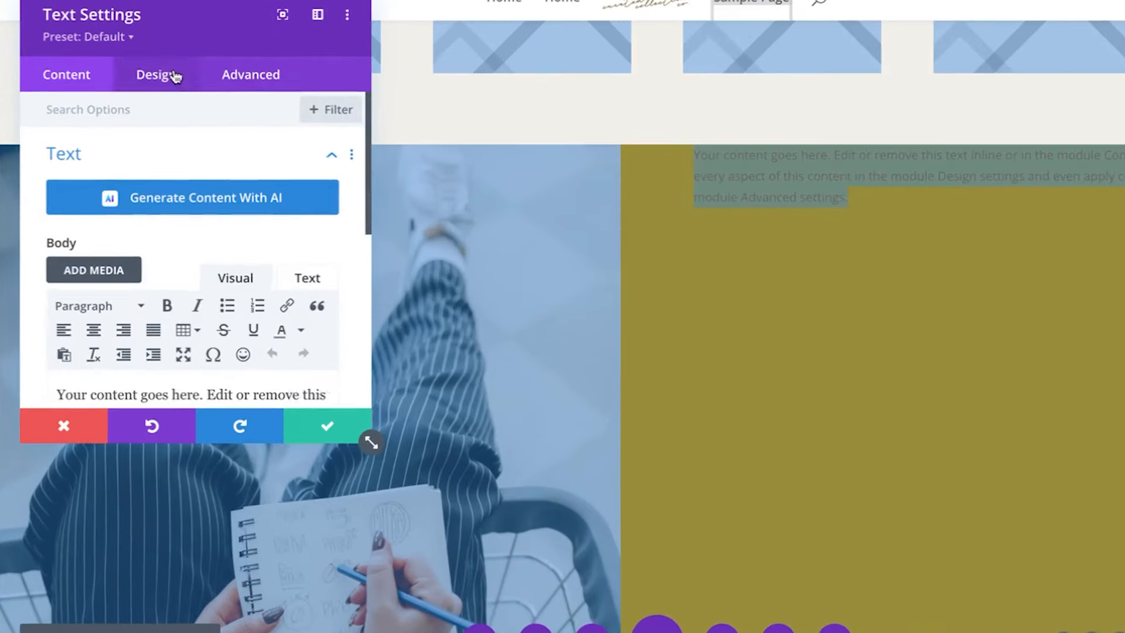
left_click(139, 105)
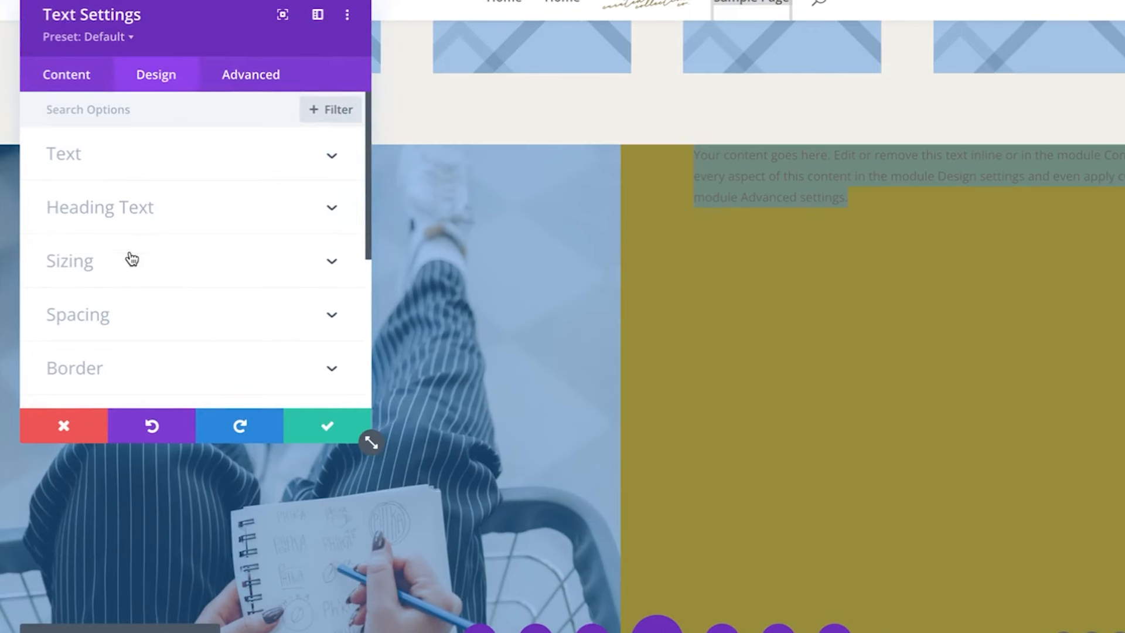
scroll(120, 269, "down", 1)
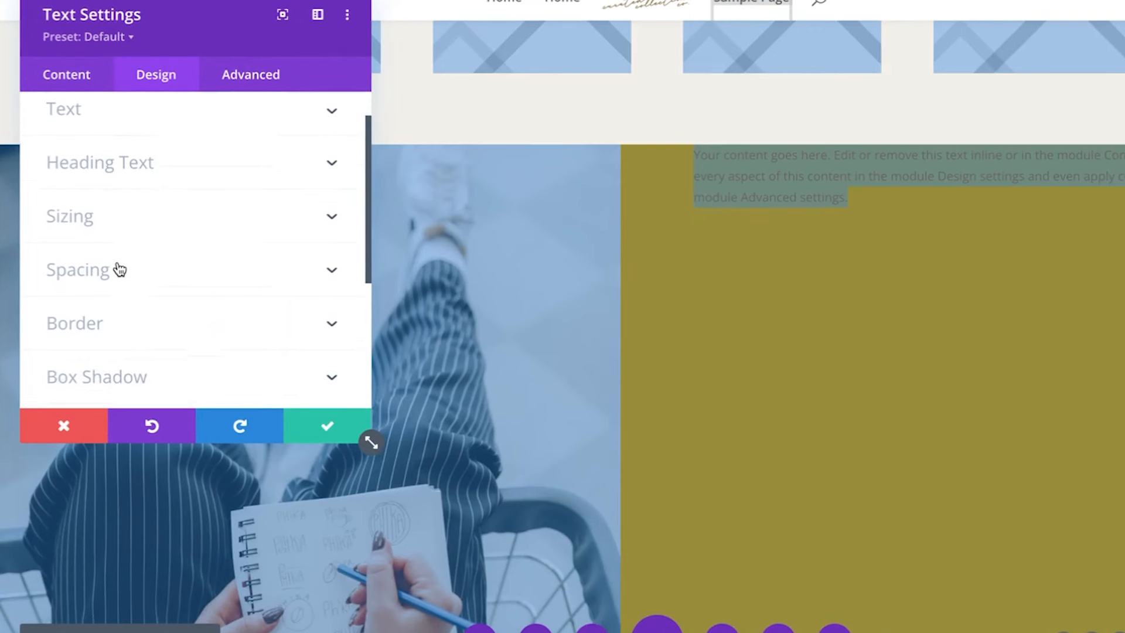
scroll(114, 180, "up", 1)
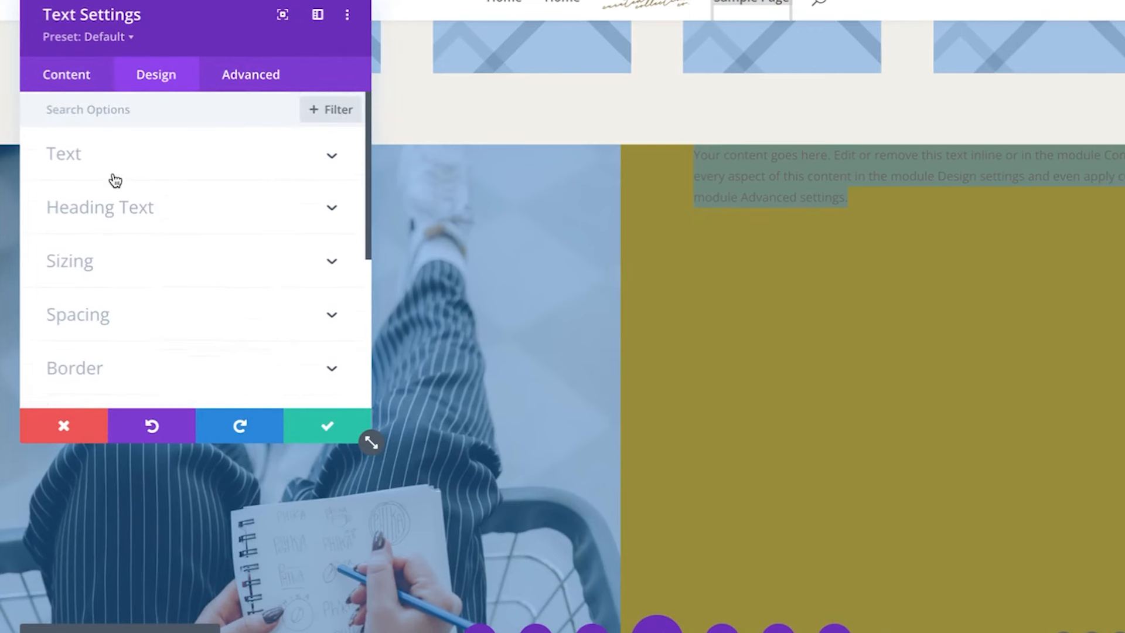
left_click(113, 178)
scroll(115, 344, "down", 4)
left_click(135, 375)
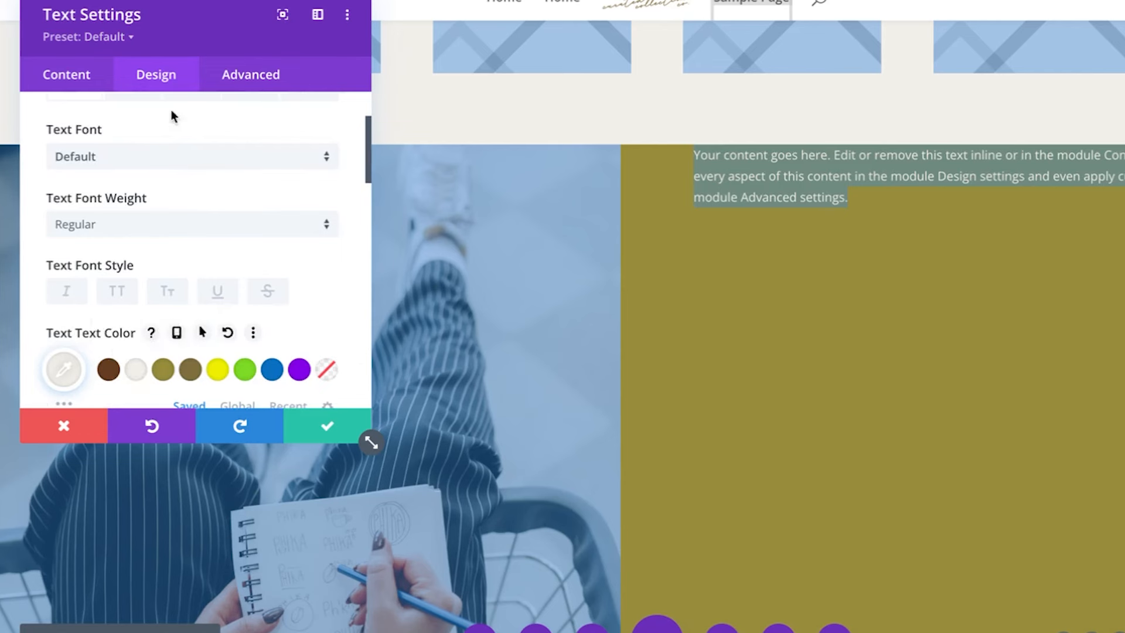
Set the text's margins to 50px left and 100px right
left_click(171, 74)
scroll(161, 302, "down", 10)
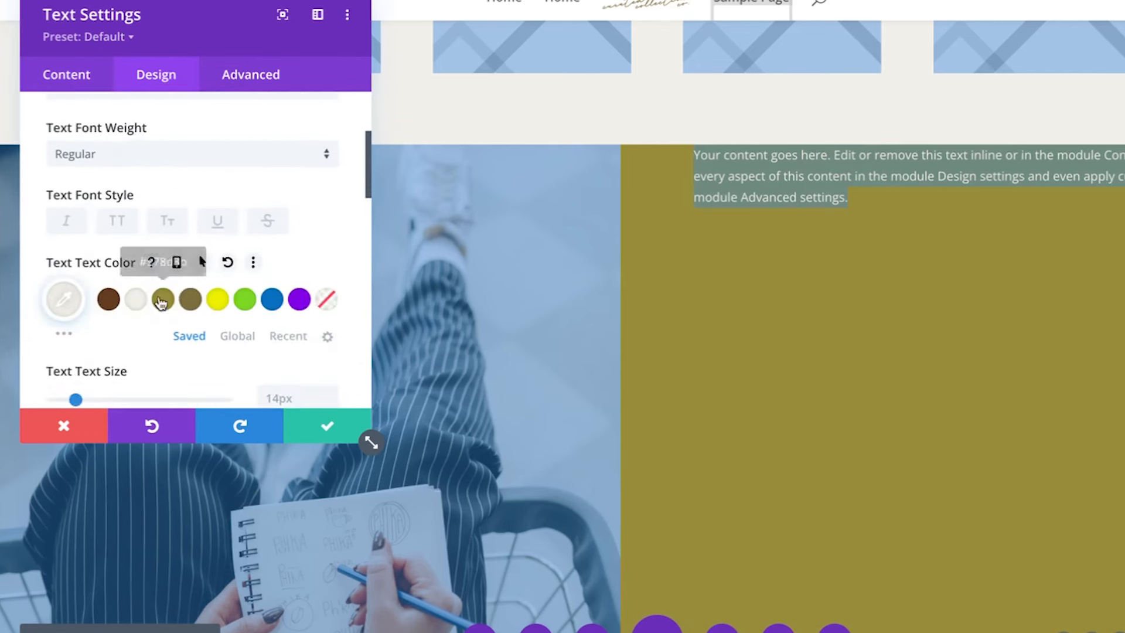
scroll(91, 205, "up", 4)
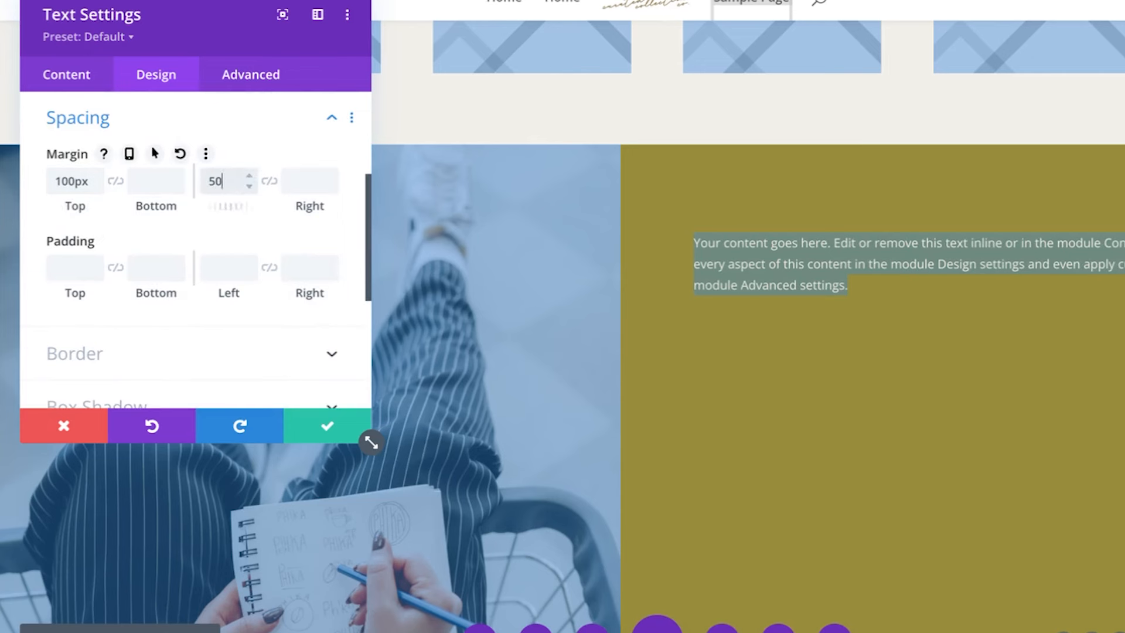
type("50")
left_click(273, 181)
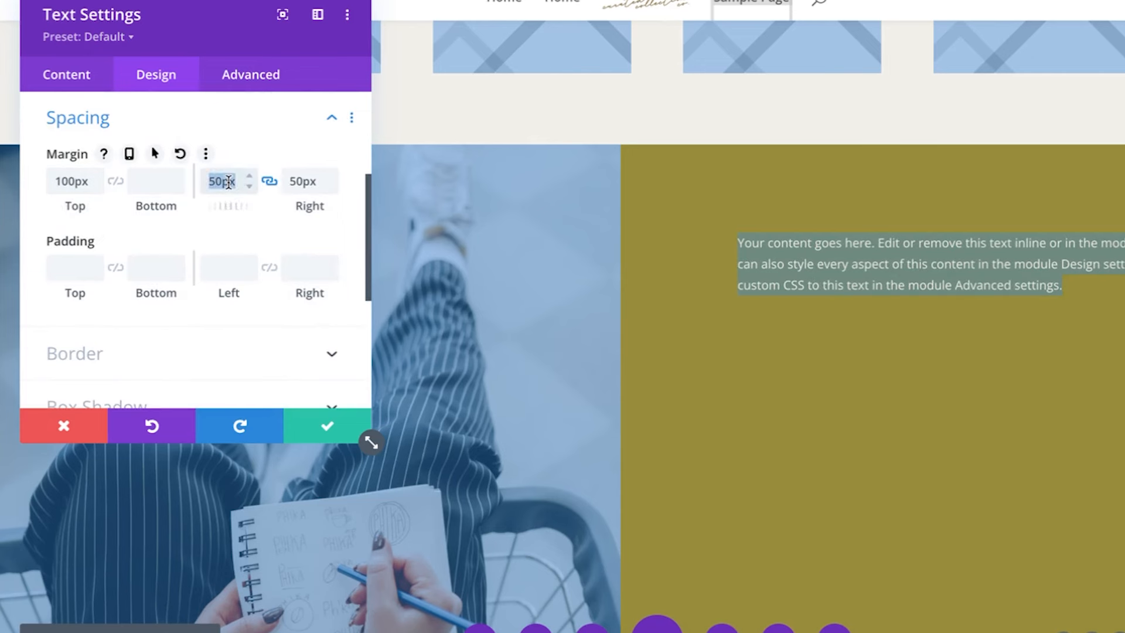
type("100")
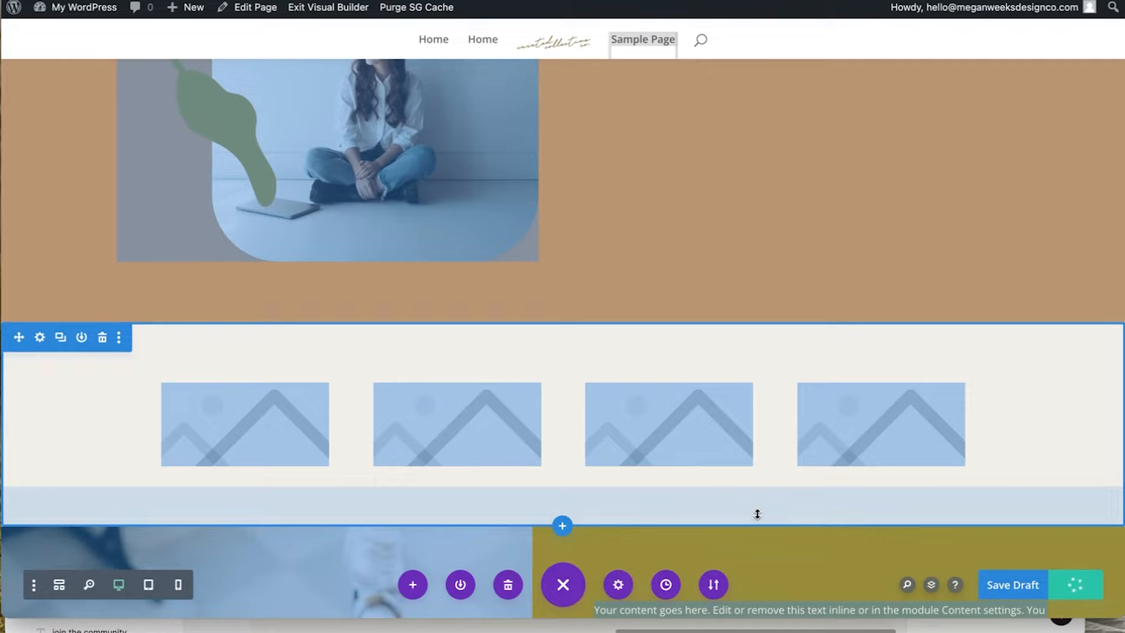
Start adding an image module below the text, then cancel it
scroll(757, 514, "down", 3)
scroll(581, 316, "down", 3)
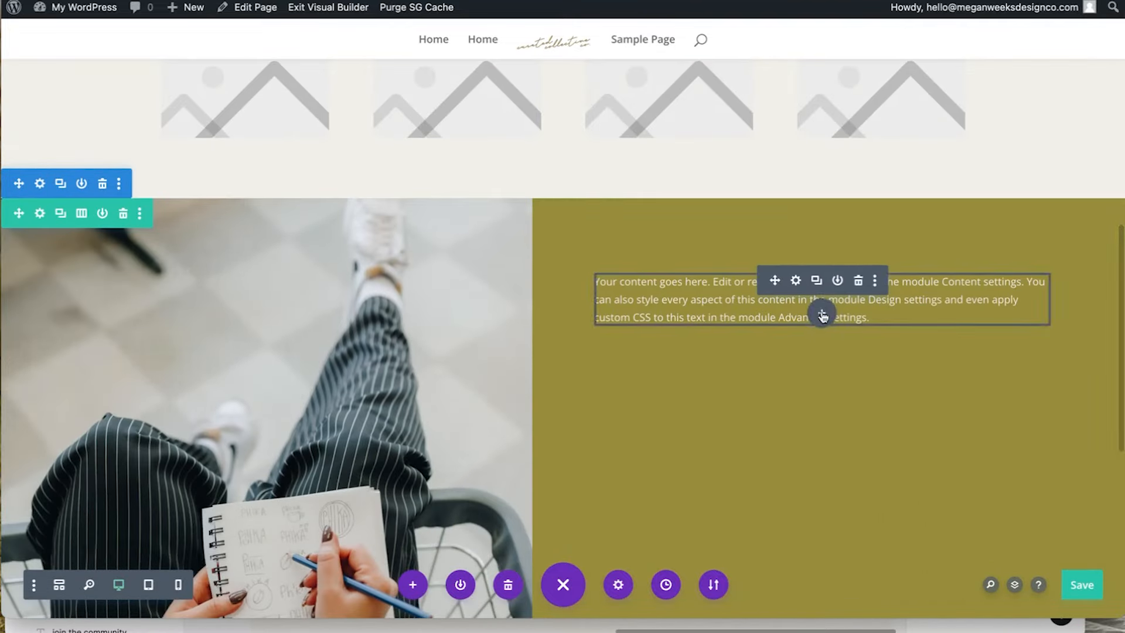
left_click(823, 315)
type("image")
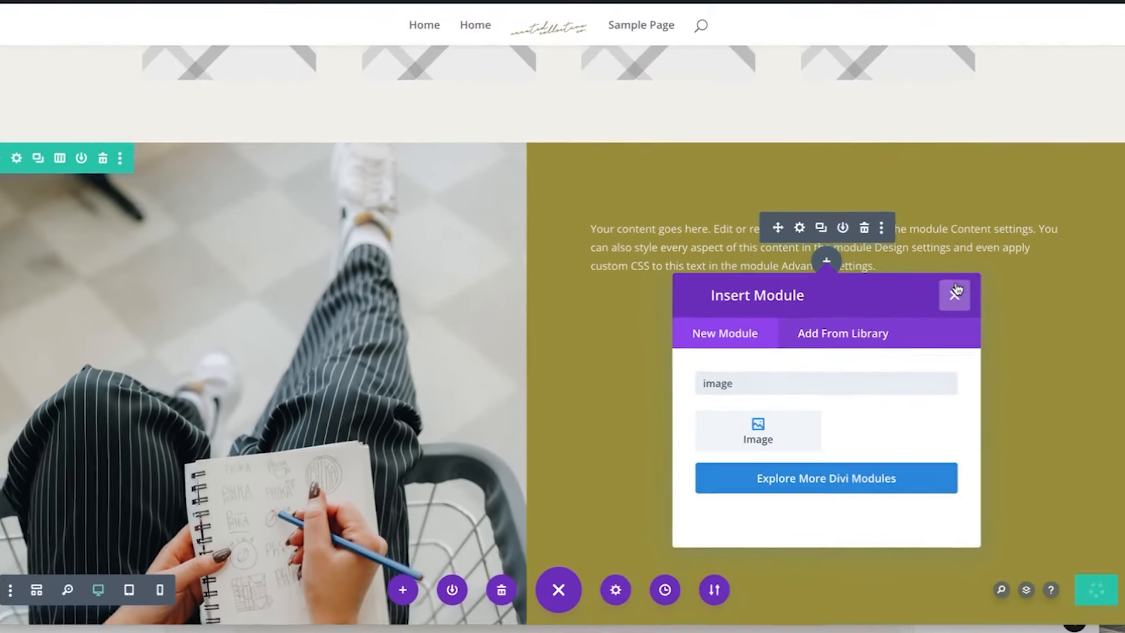
left_click(1031, 253)
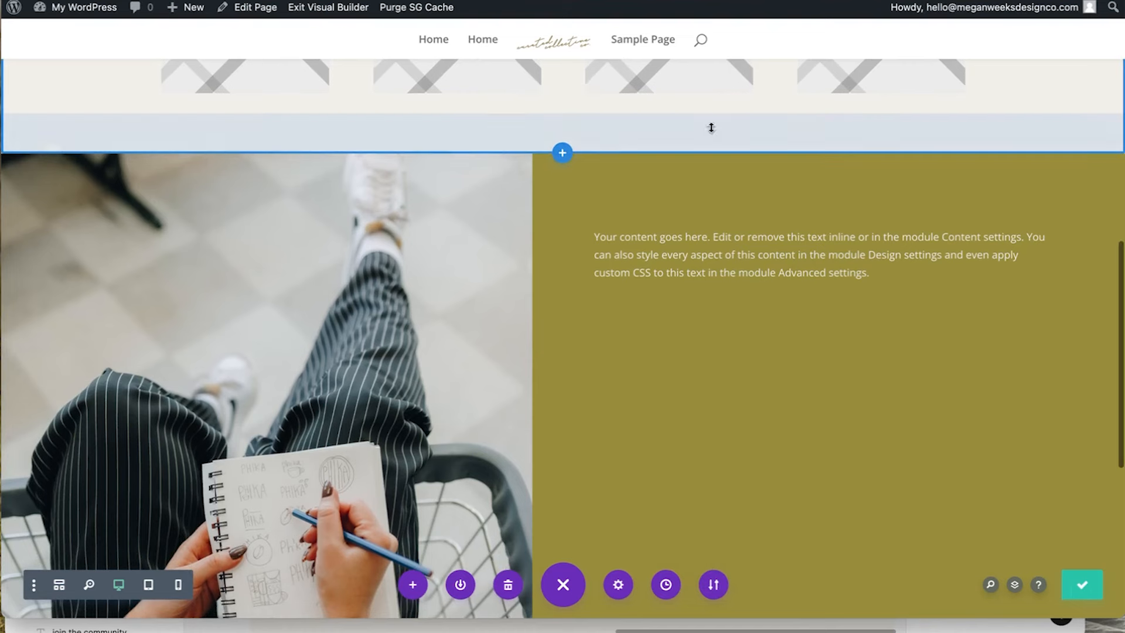
Insert a regular section with an empty two-column row below the gallery
left_click(562, 152)
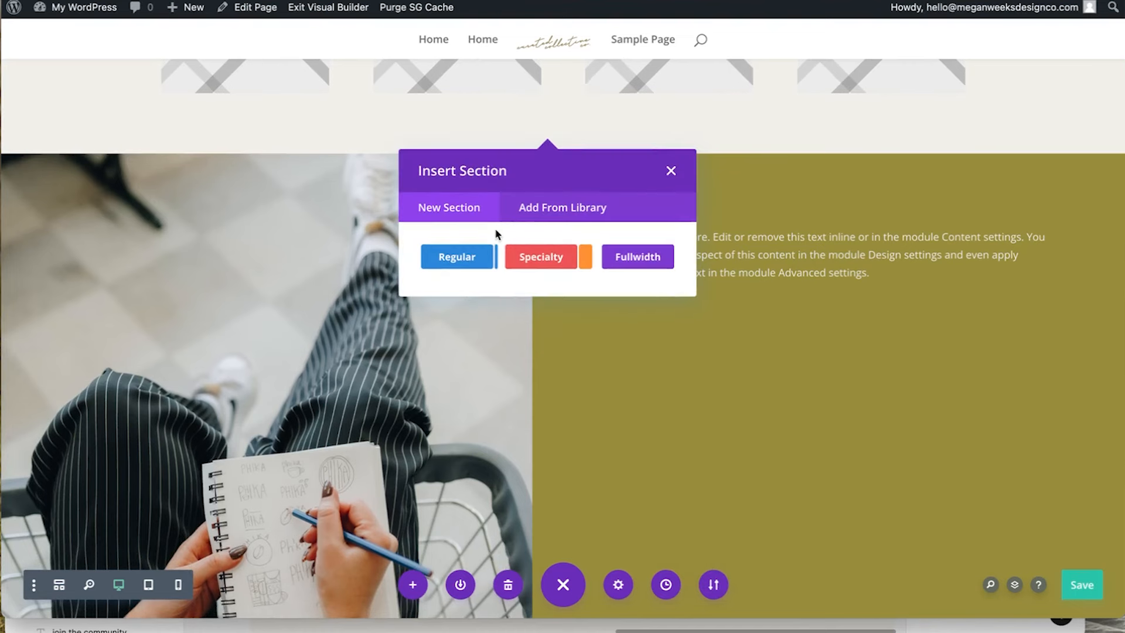
left_click(475, 259)
left_click(578, 351)
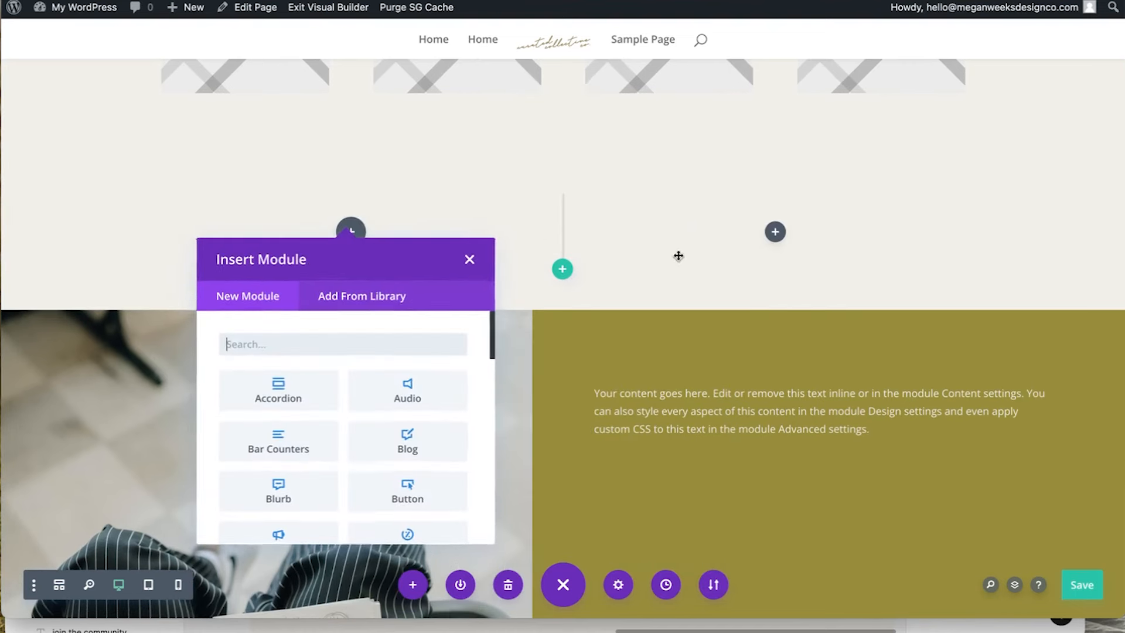
left_click(462, 259)
Drag the new section's and row's top and bottom padding to zero
left_click_drag(442, 172, 442, 191)
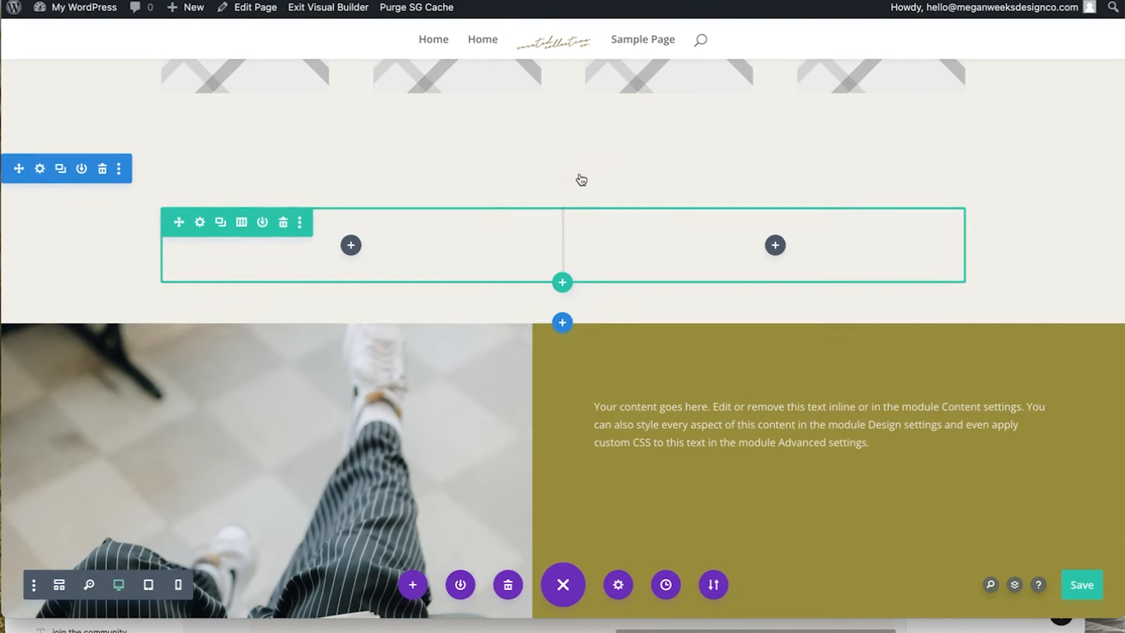
left_click(575, 181)
left_click_drag(593, 196, 595, 121)
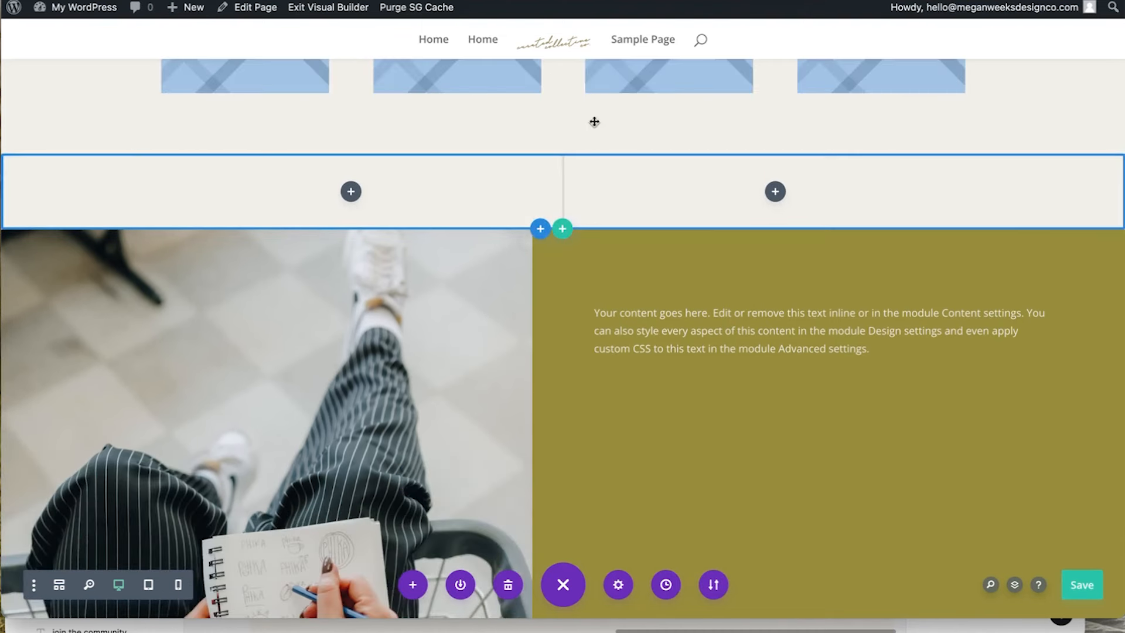
left_click_drag(532, 167, 567, 176)
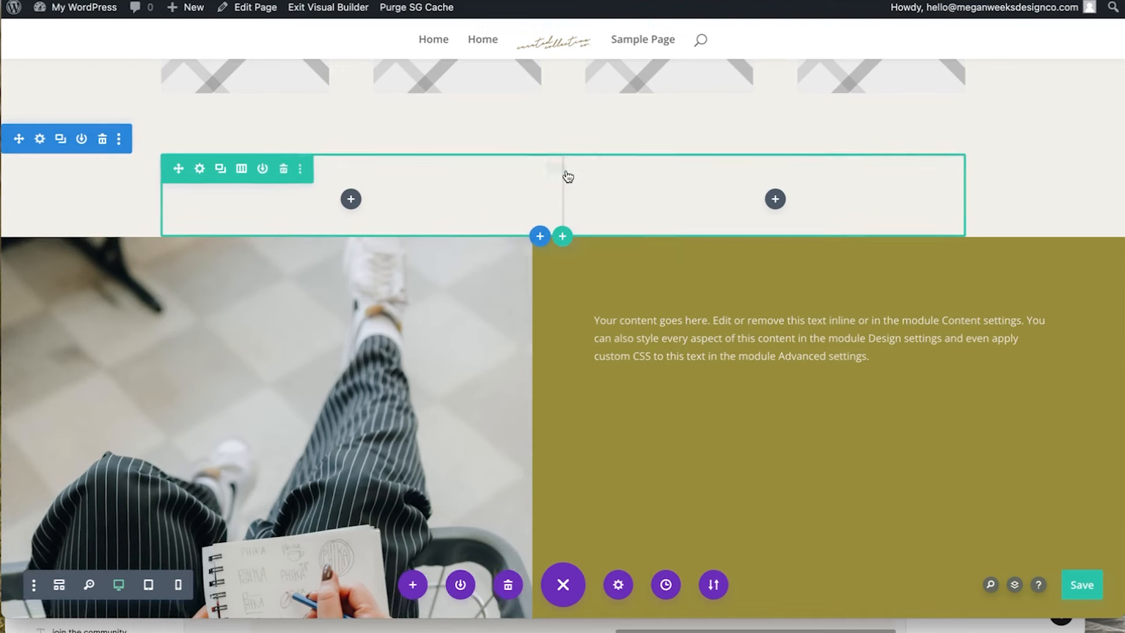
left_click(580, 172)
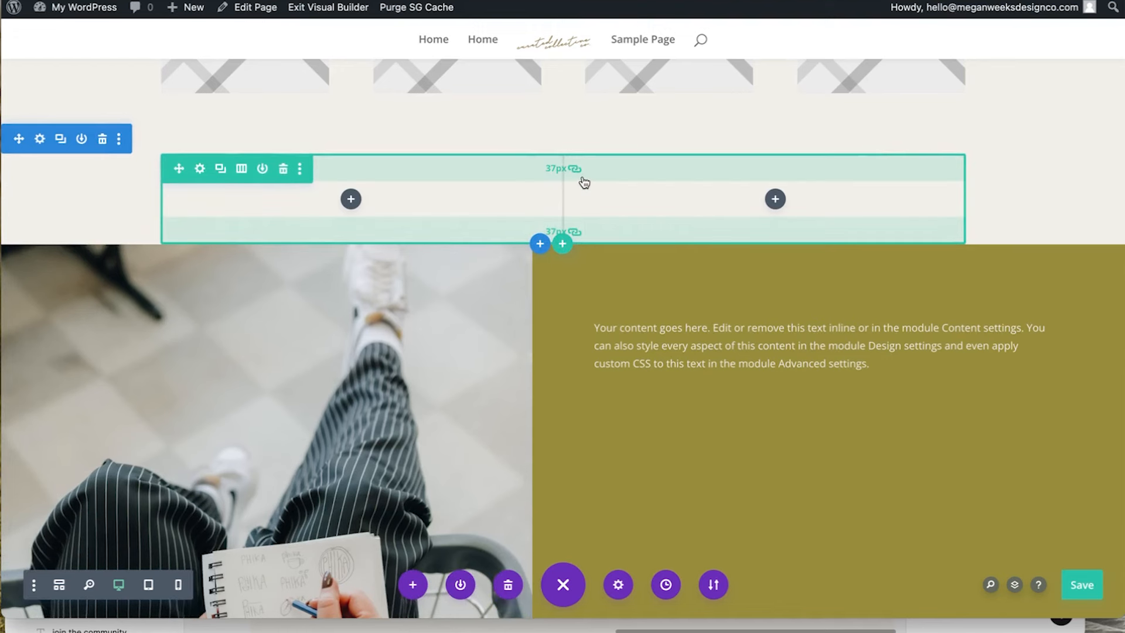
left_click_drag(590, 171, 595, 141)
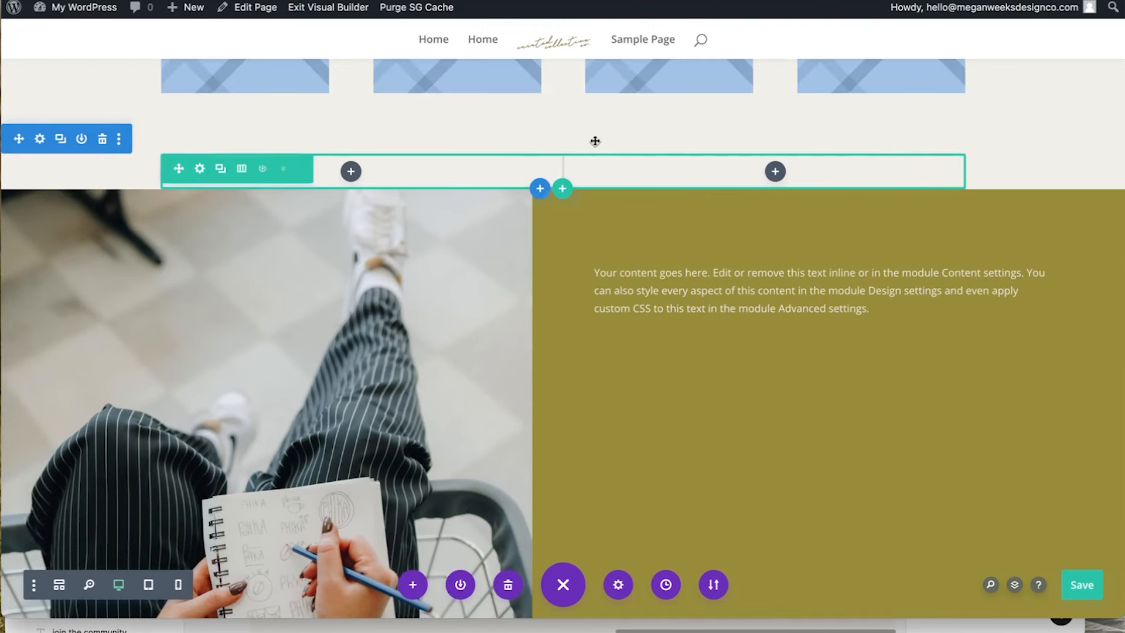
left_click(773, 172)
Insert the pink blob graphic from the Media Library as an Image module in the right column
type("image")
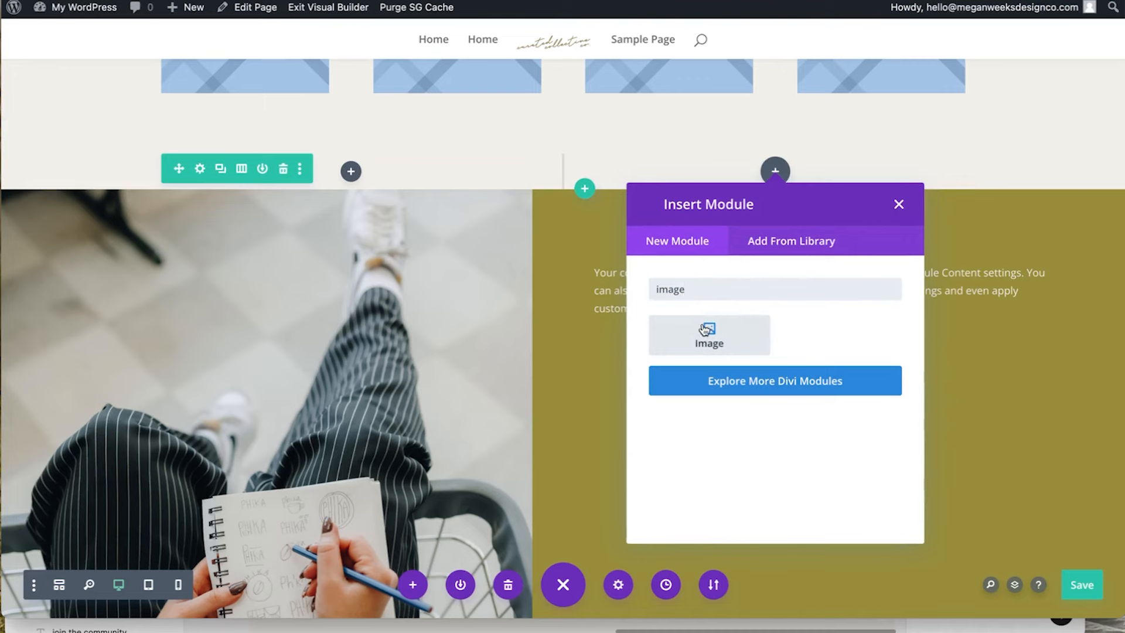
left_click(706, 330)
left_click(164, 239)
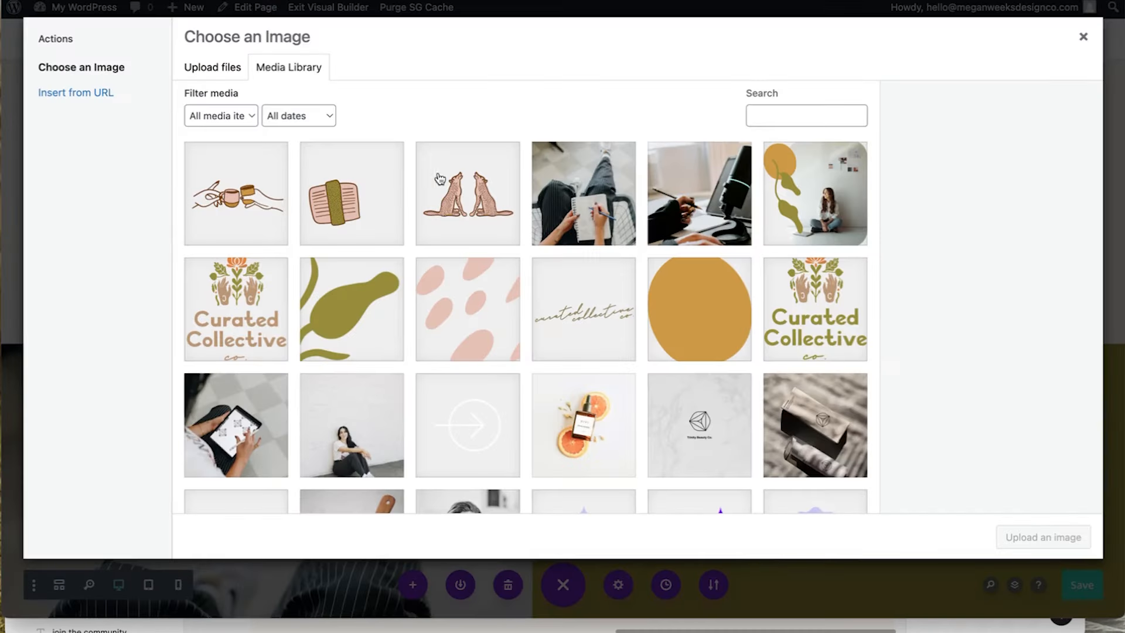
left_click(445, 334)
left_click(1043, 537)
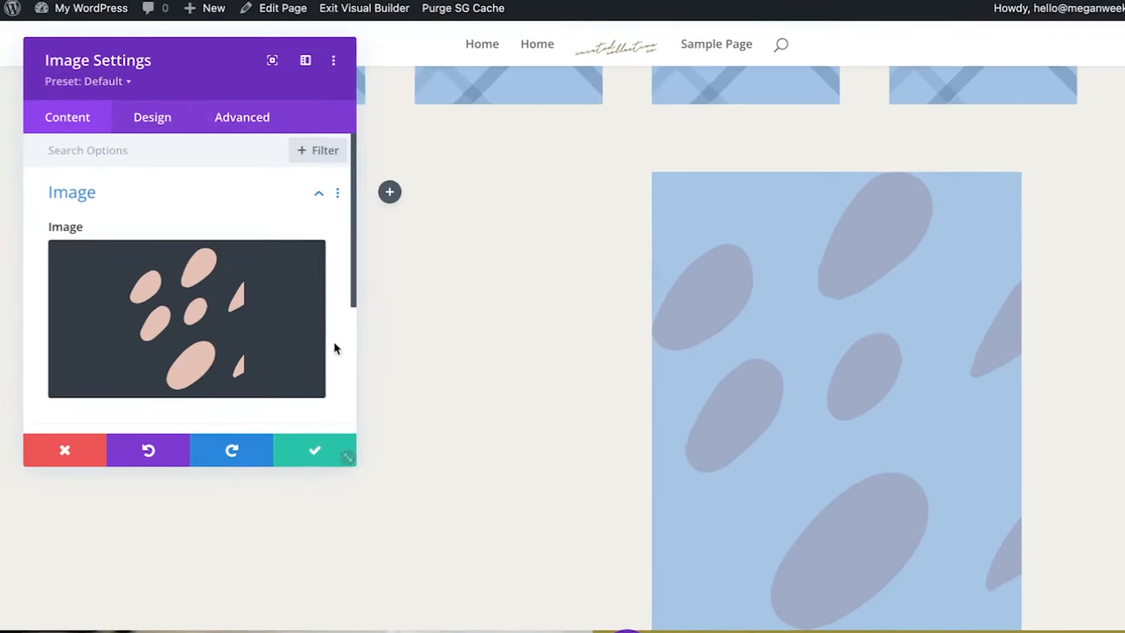
left_click(153, 118)
left_click(119, 195)
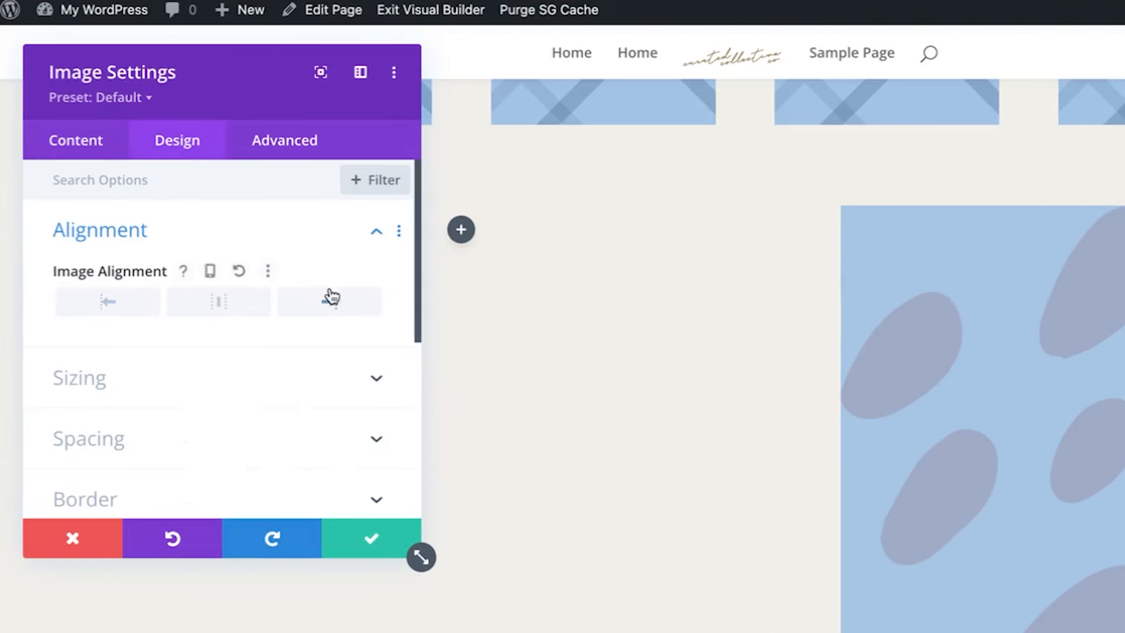
Set the new row's Width and Max Width to 100%, then reopen the pink blob image's settings
left_click(372, 539)
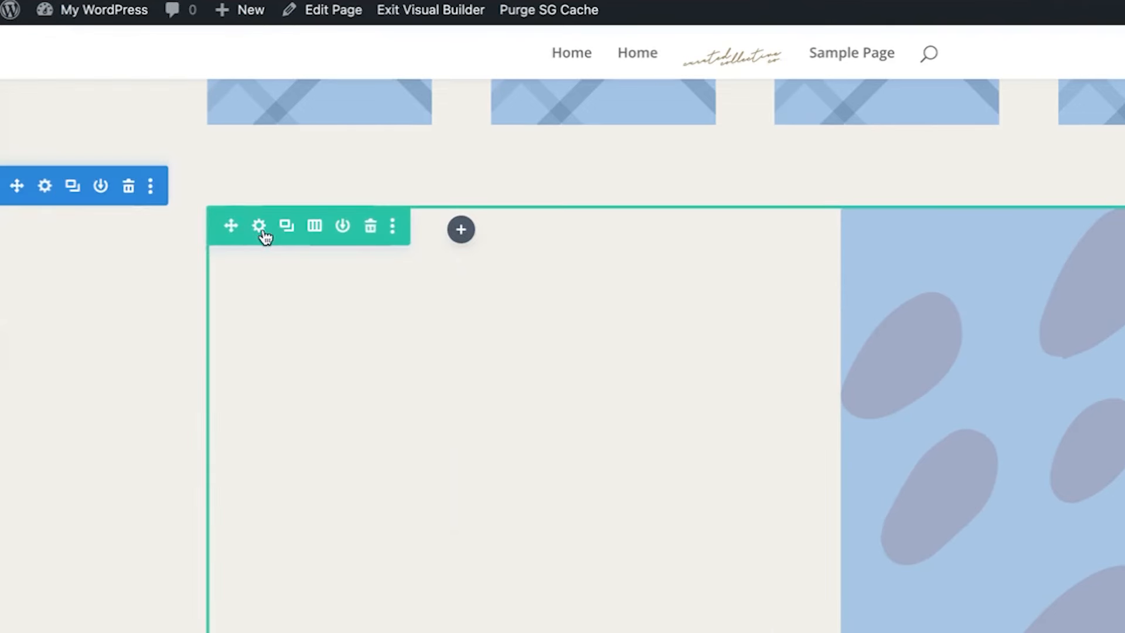
left_click(260, 228)
left_click(195, 144)
left_click(249, 243)
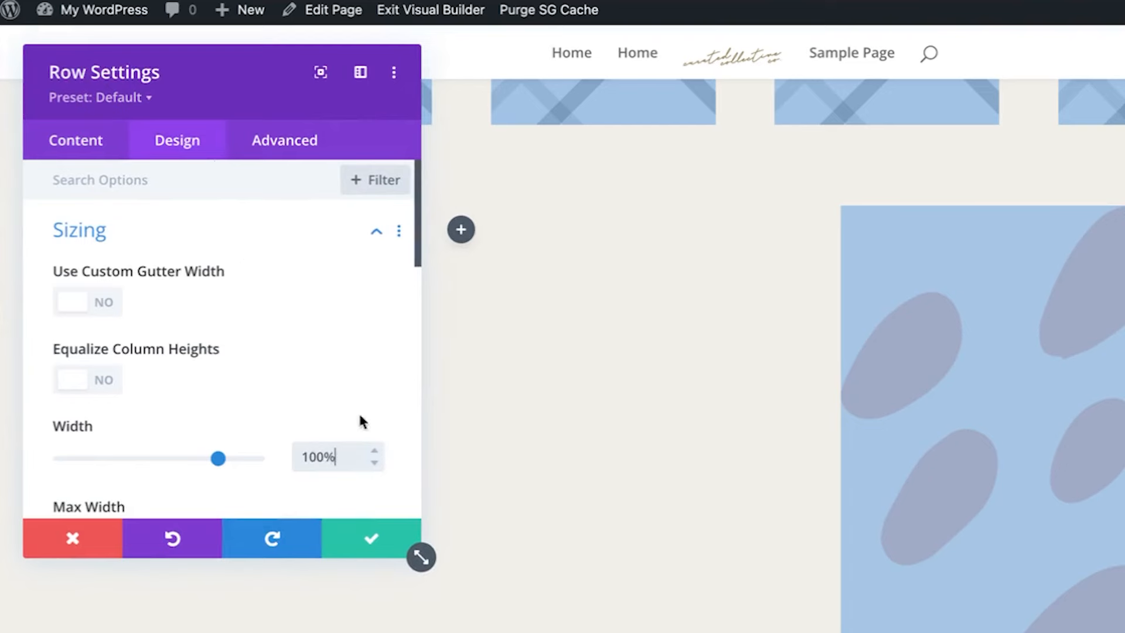
scroll(355, 390, "down", 4)
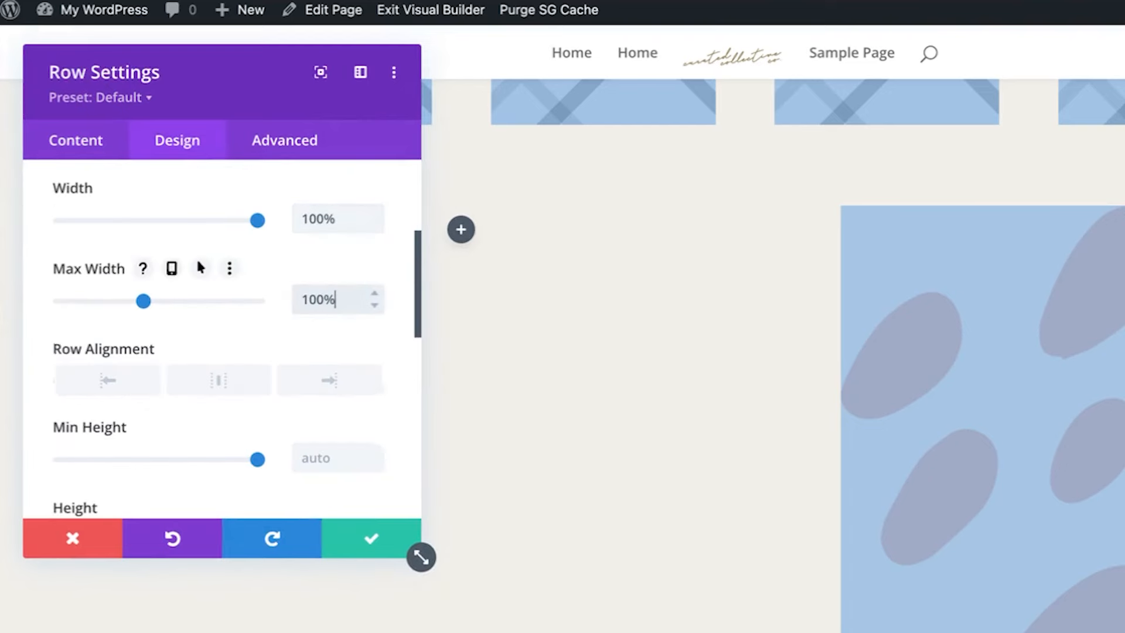
left_click(372, 528)
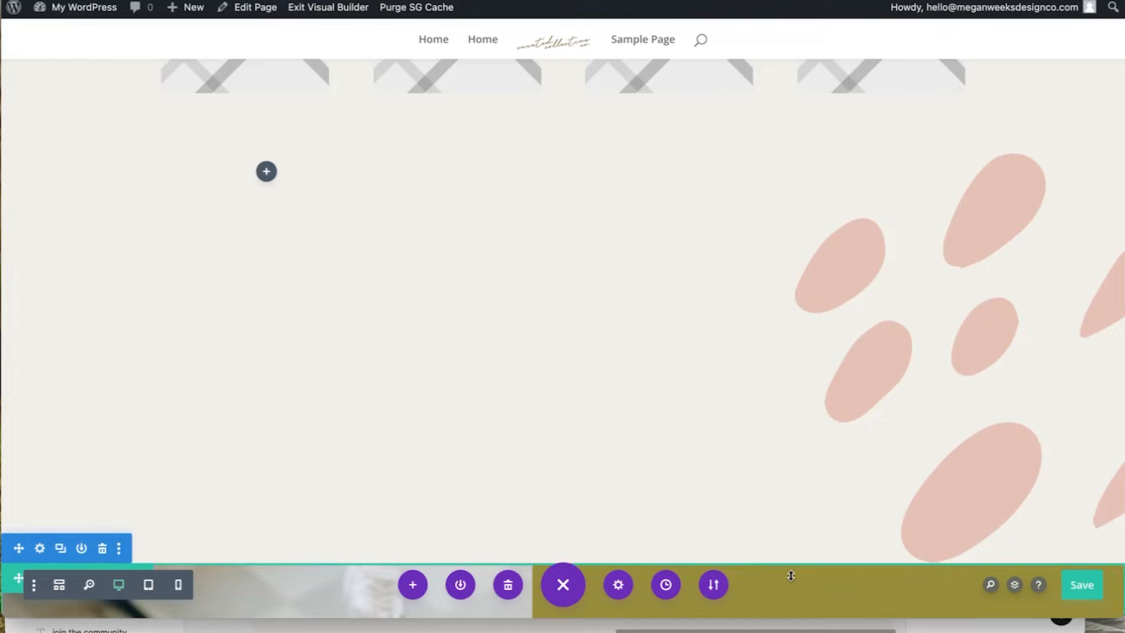
scroll(954, 320, "down", 2)
scroll(953, 319, "up", 3)
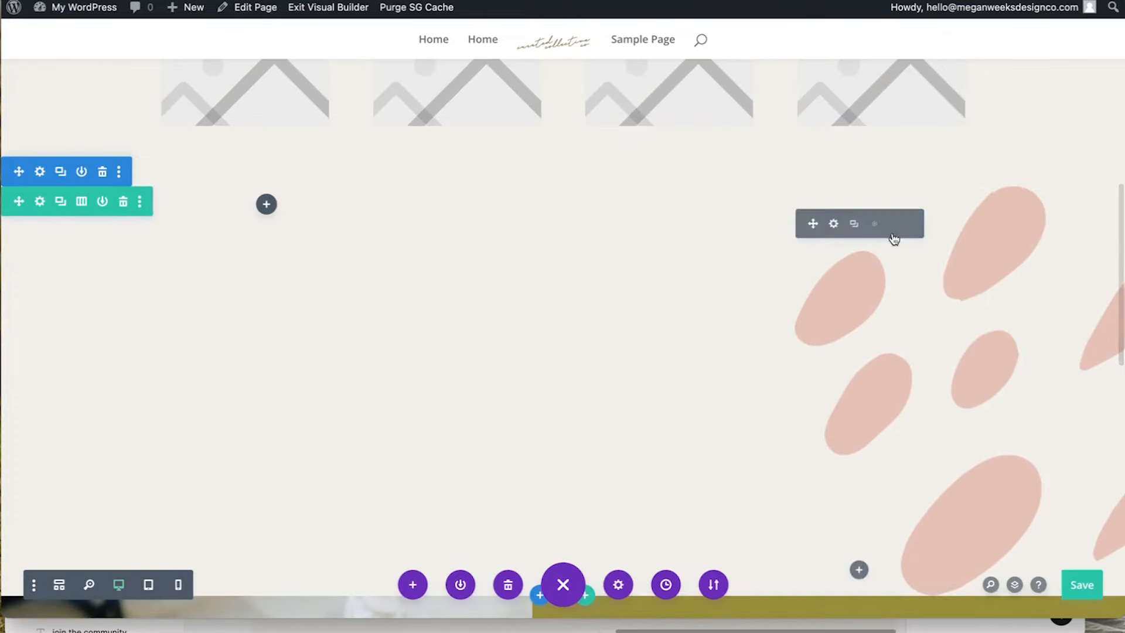
left_click(831, 228)
Shrink the pink blob image's width to 9% in its Sizing options
left_click(141, 104)
left_click(100, 228)
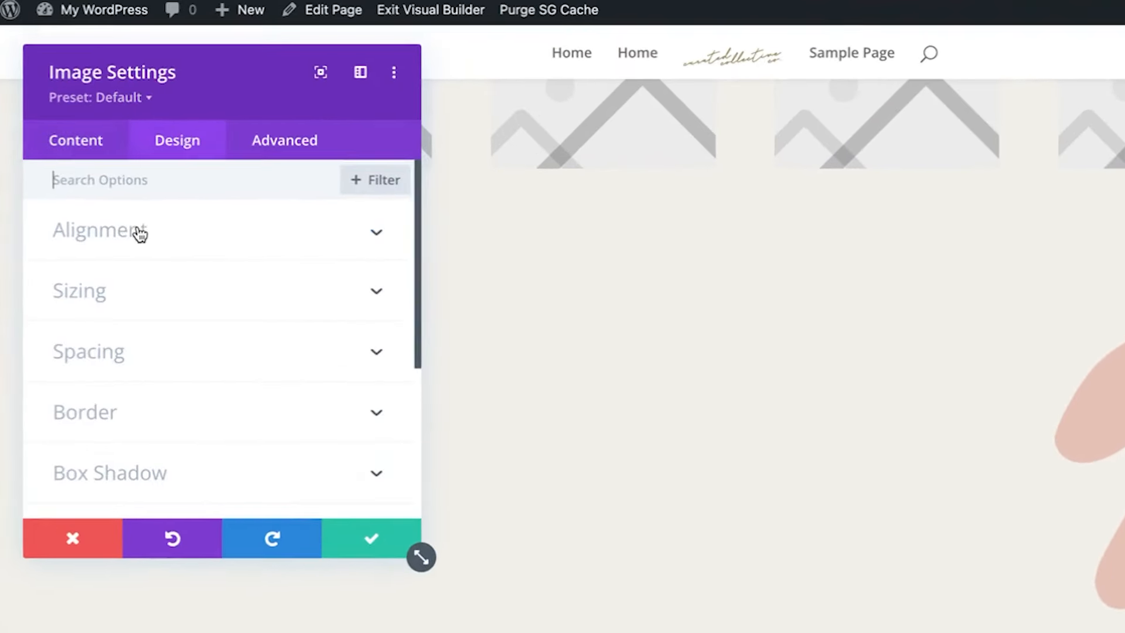
left_click_drag(135, 340, 80, 340)
left_click_drag(80, 341, 81, 342)
scroll(151, 316, "down", 10)
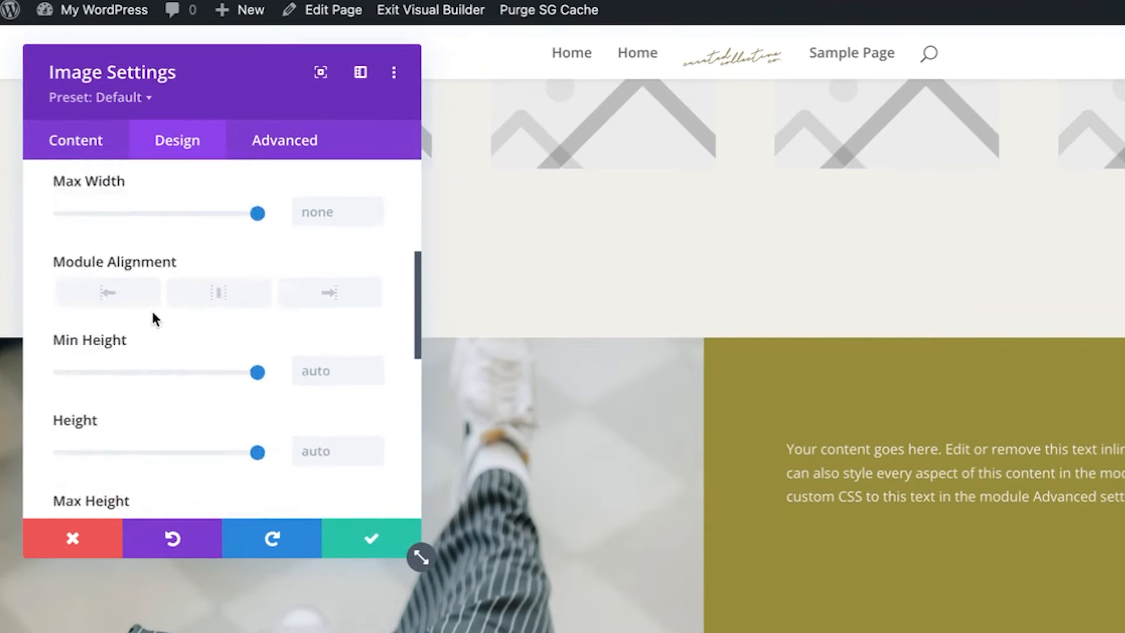
scroll(127, 436, "down", 1)
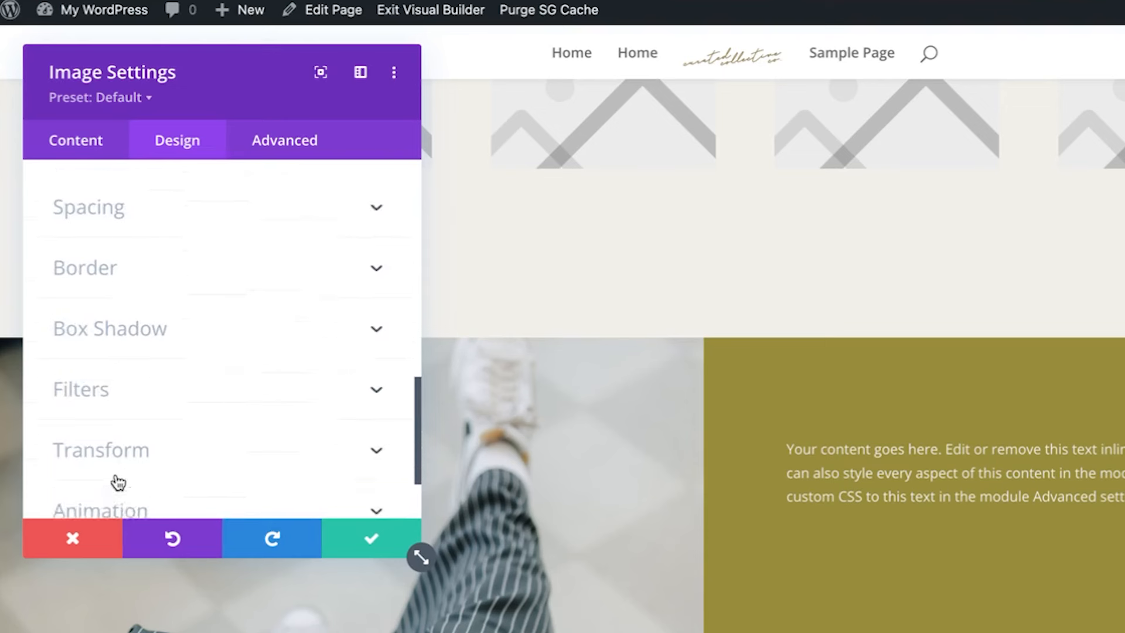
Expand the image's Transform options and switch to the Scale control
left_click(116, 468)
scroll(123, 437, "down", 8)
scroll(126, 431, "up", 4)
left_click(153, 273)
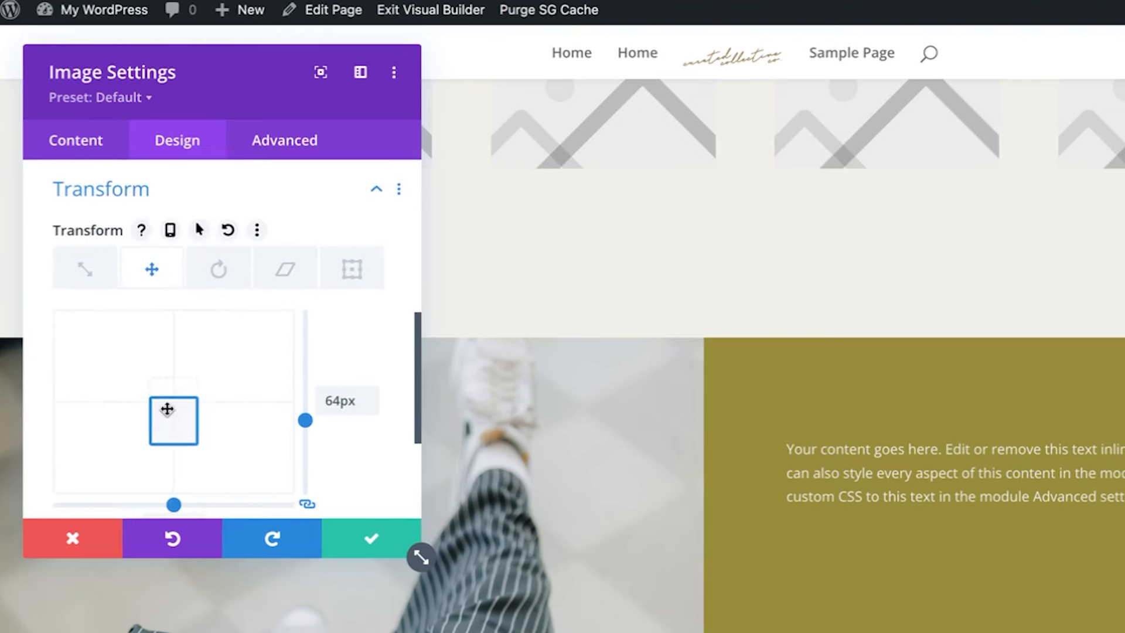
left_click(103, 267)
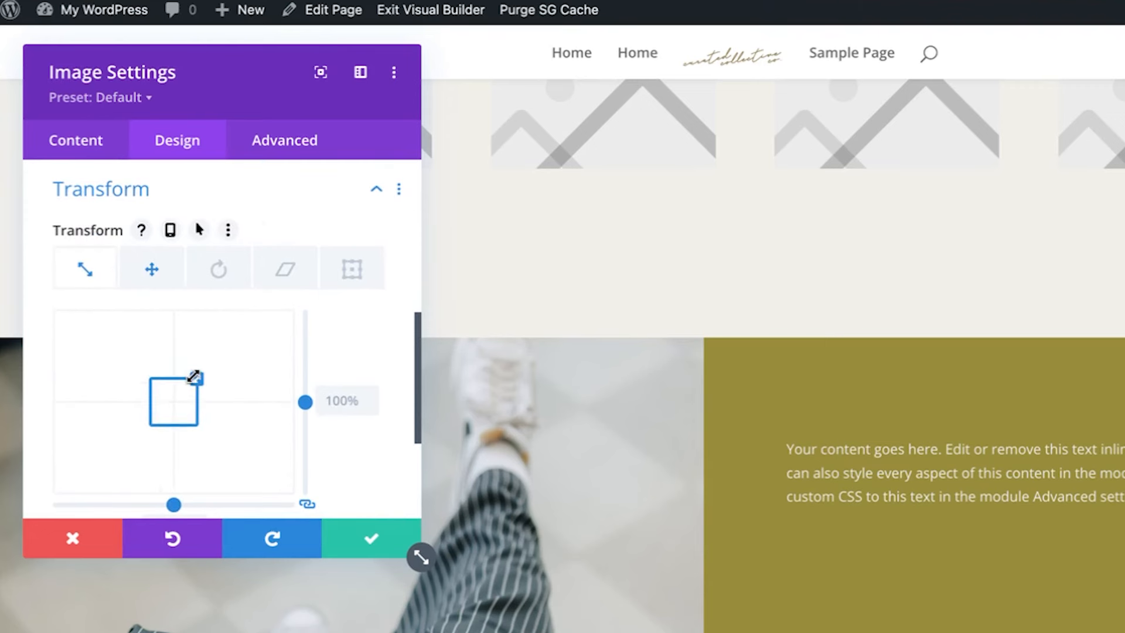
Expand the image's Advanced Visibility settings to reach the overflow options
left_click(306, 146)
scroll(217, 381, "down", 5)
left_click(205, 338)
scroll(204, 335, "down", 2)
Set the blob image's horizontal and vertical overflow both to Hidden
left_click(205, 334)
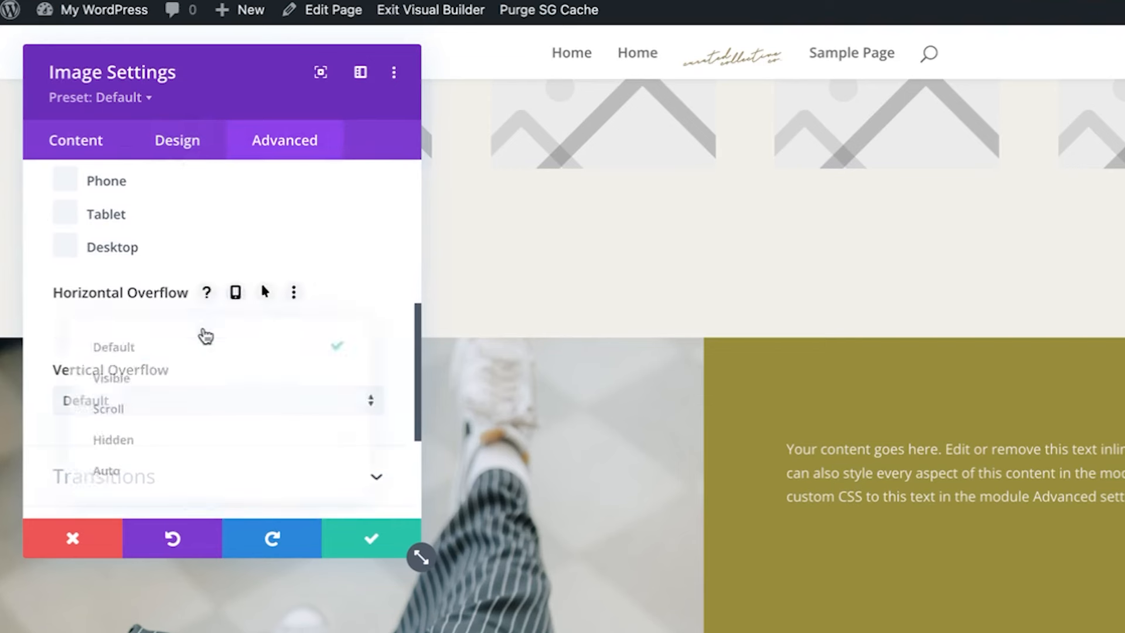
left_click(150, 439)
left_click(158, 403)
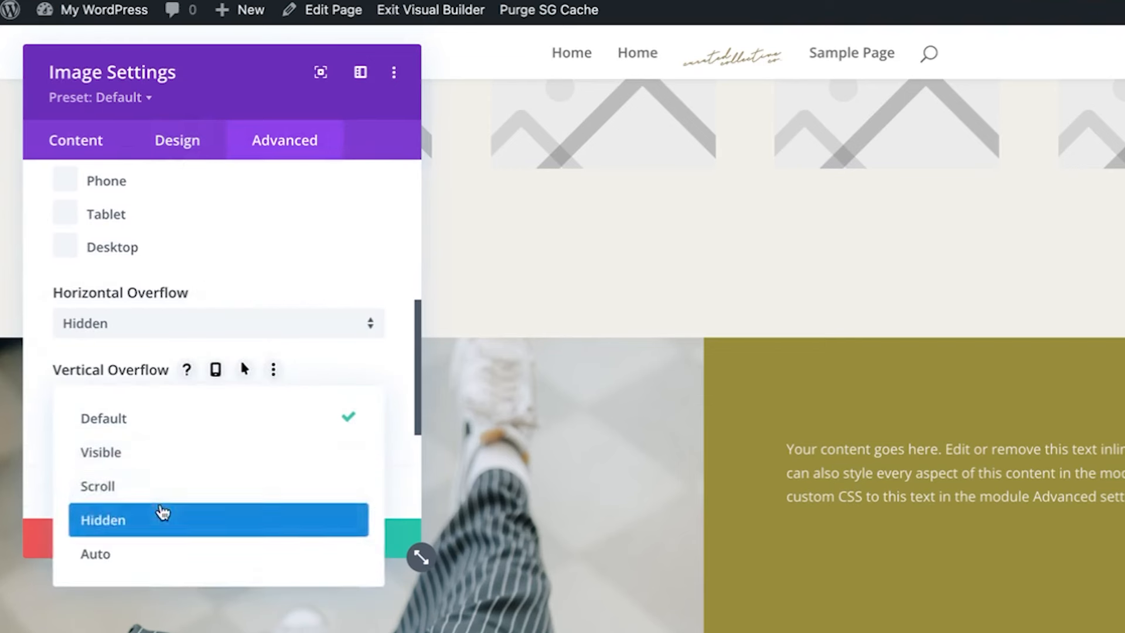
left_click(160, 517)
scroll(191, 377, "up", 6)
scroll(191, 381, "down", 1)
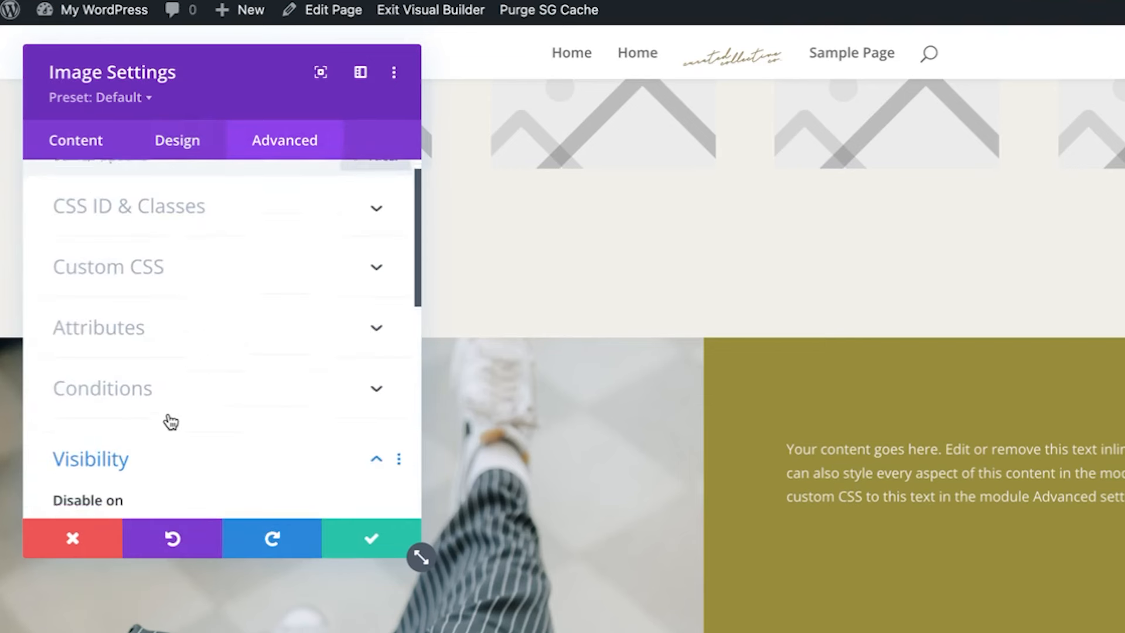
scroll(151, 443, "down", 5)
scroll(150, 448, "down", 4)
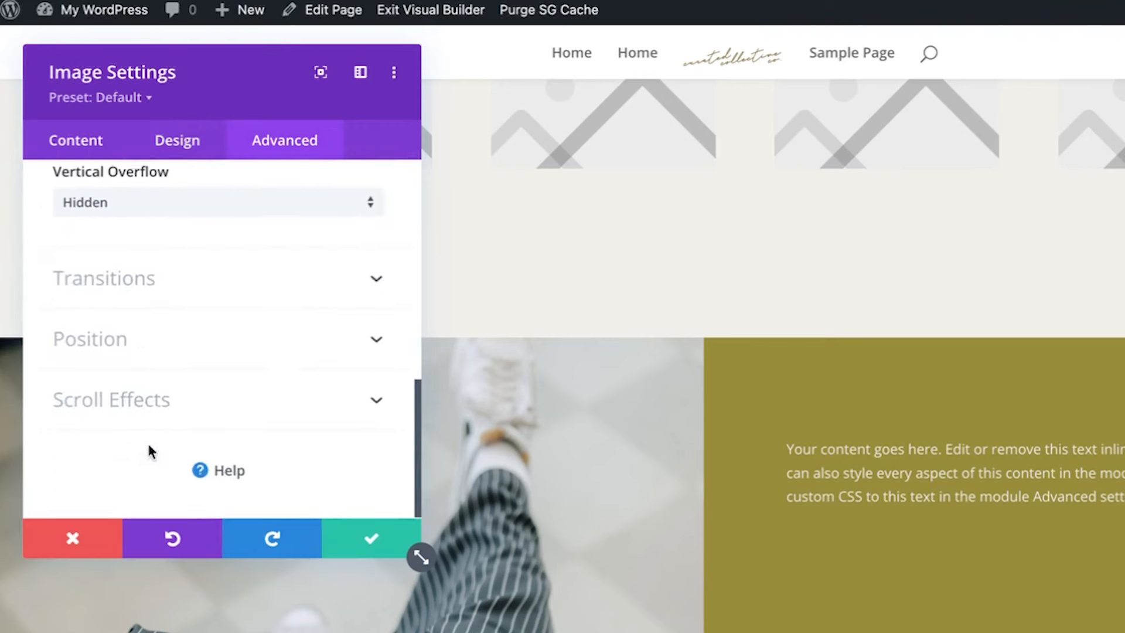
Try relative and absolute positioning for the image, then return it to Default position
left_click(151, 331)
left_click_drag(96, 344, 264, 332)
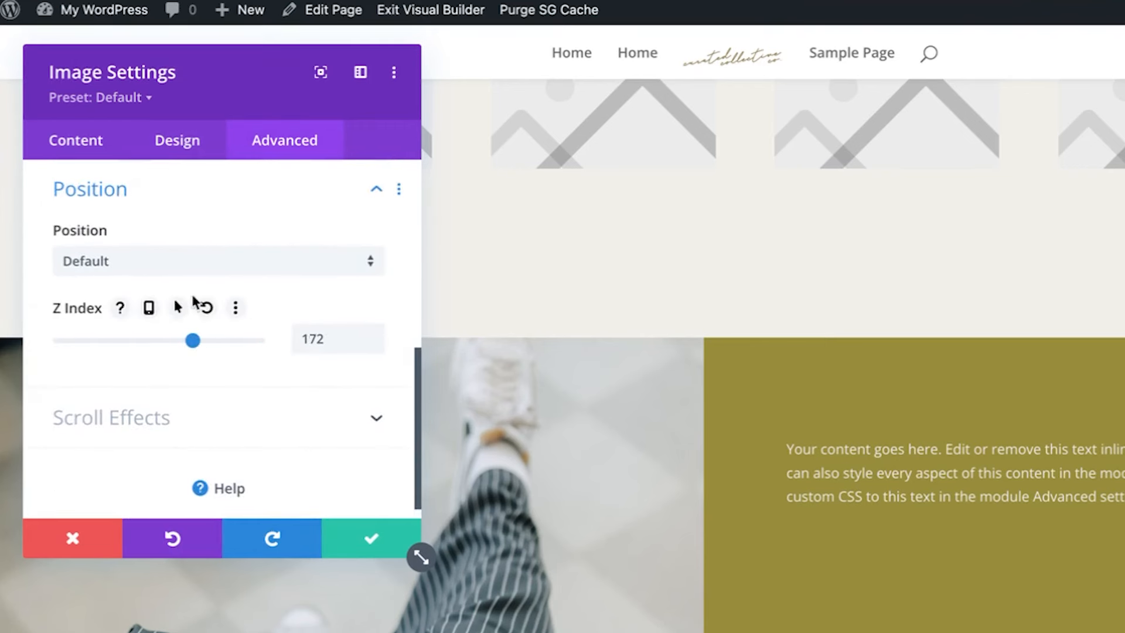
left_click(195, 273)
left_click(171, 309)
left_click(176, 267)
left_click(177, 328)
left_click(173, 264)
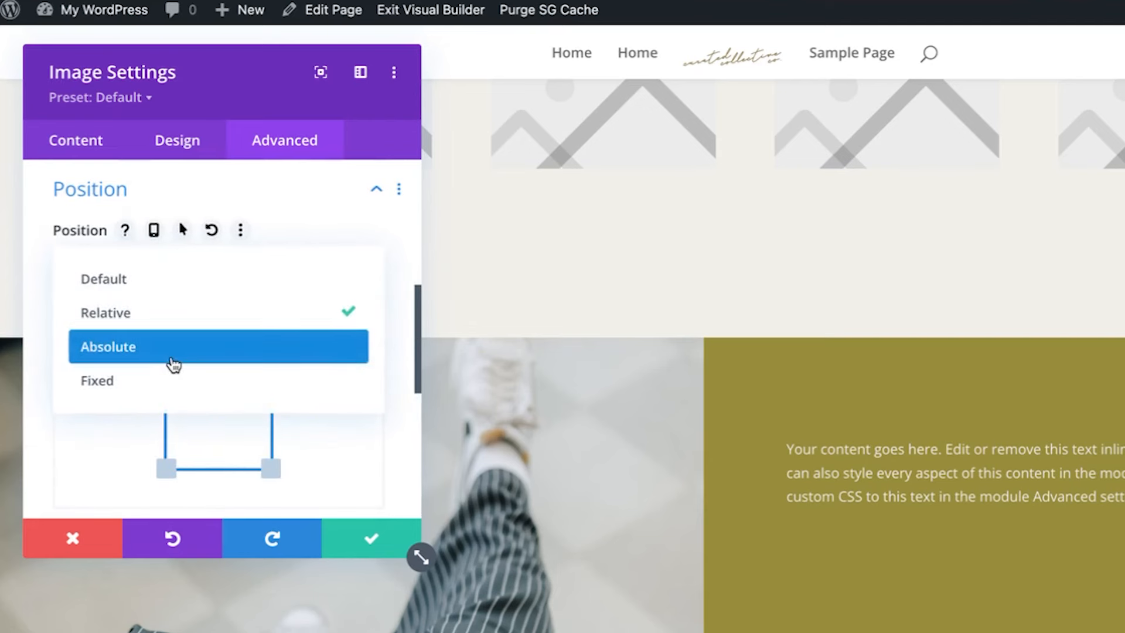
left_click(173, 351)
left_click(171, 270)
left_click(132, 316)
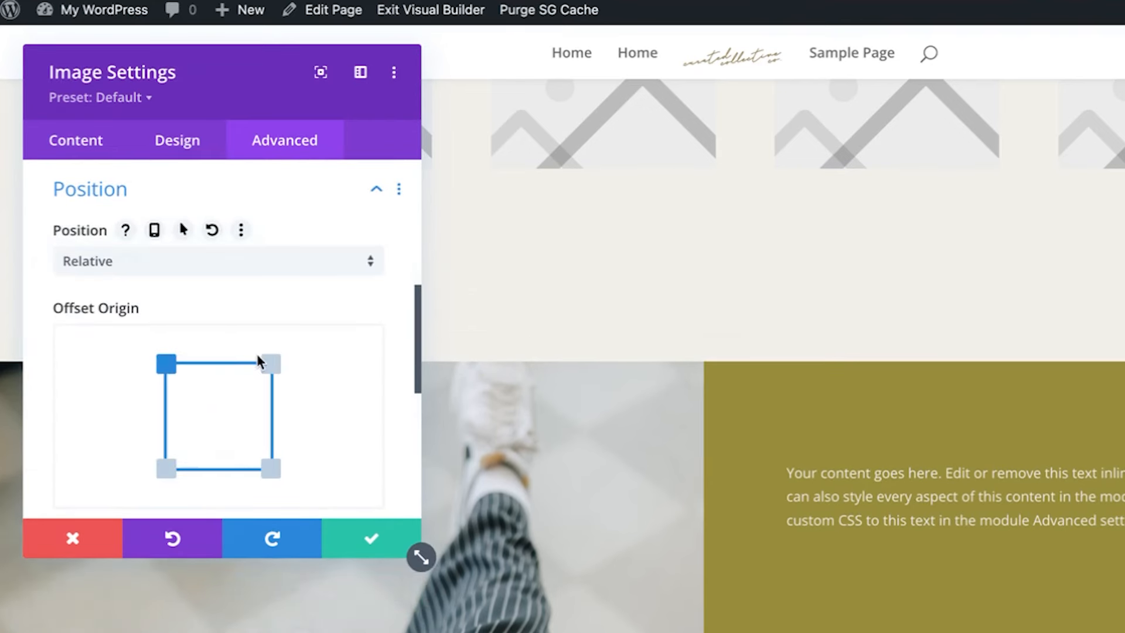
left_click(272, 364)
left_click(173, 268)
left_click(159, 278)
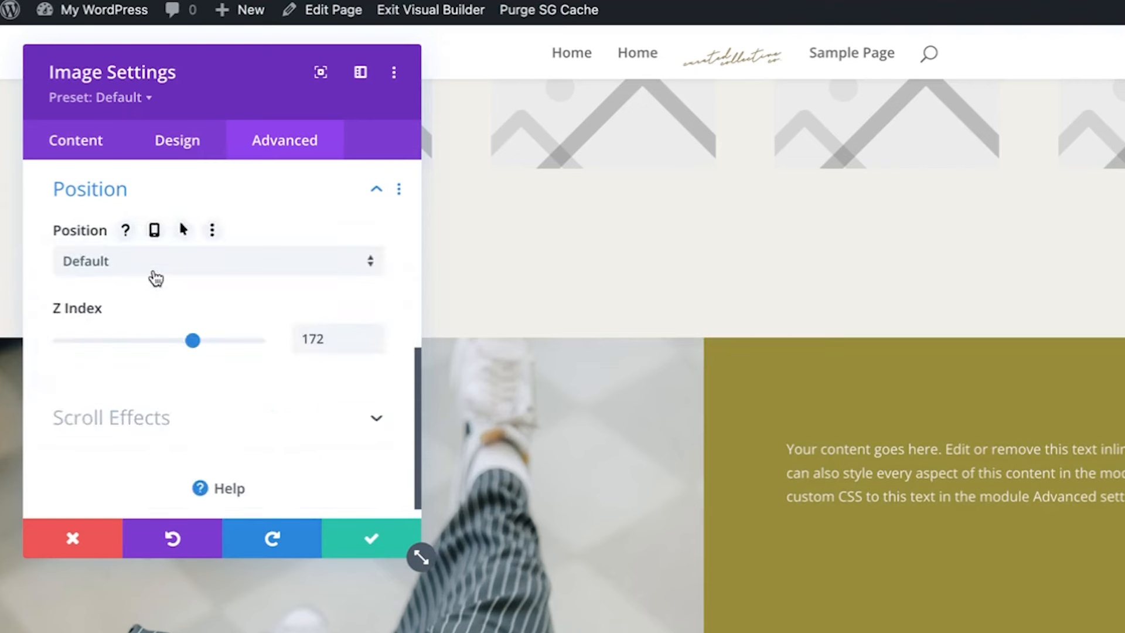
Set the image's Z index to 93 and save its settings
left_click_drag(85, 346, 177, 340)
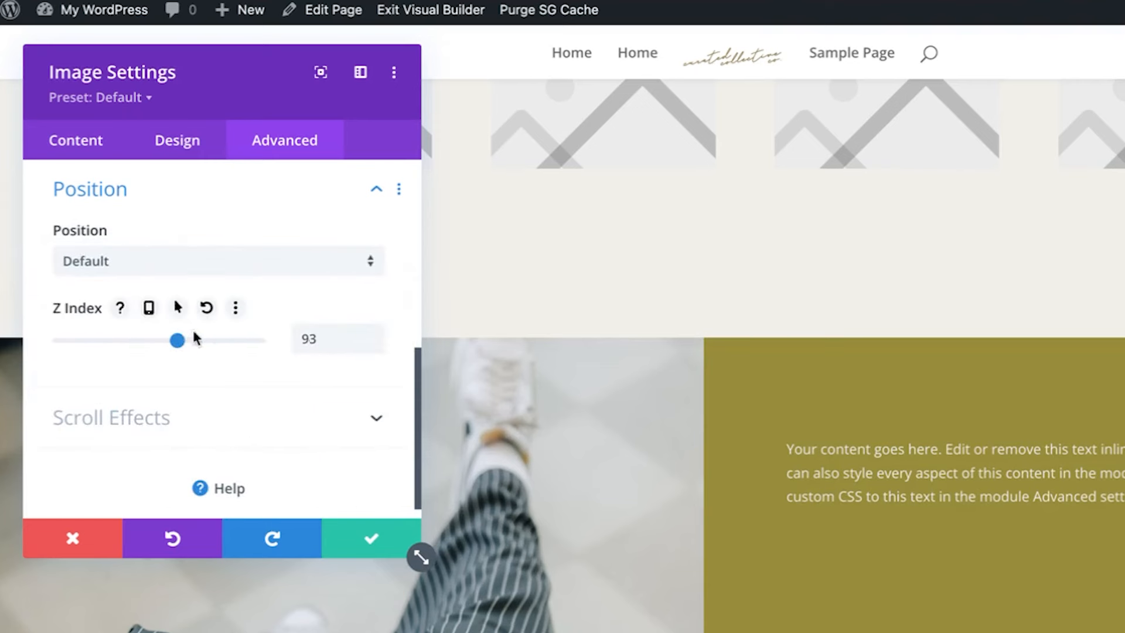
left_click(346, 553)
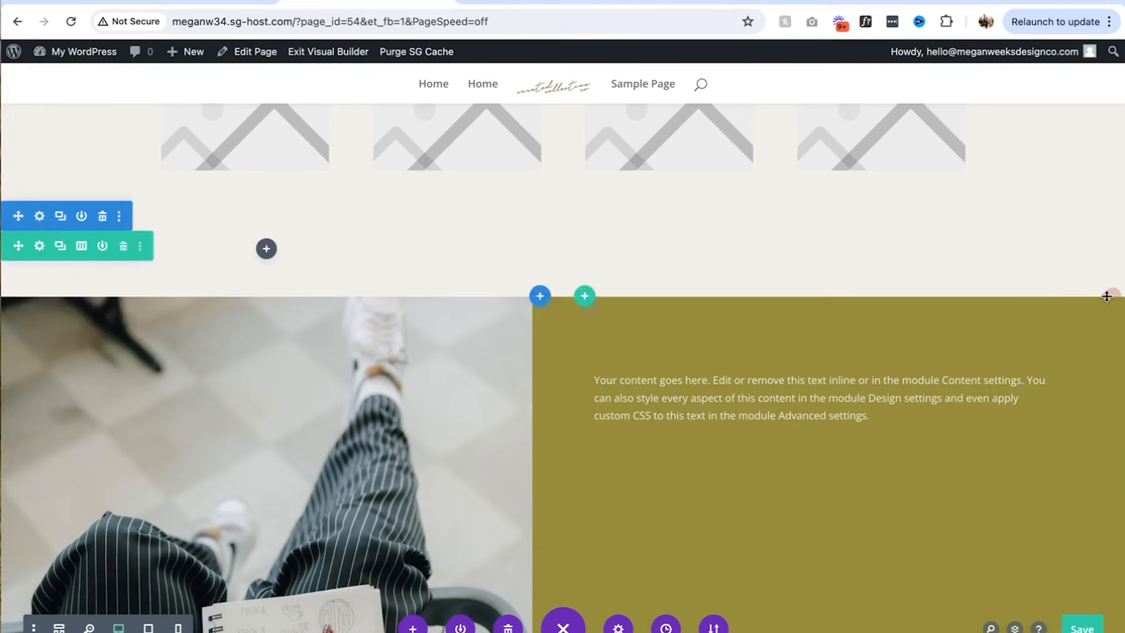
scroll(904, 402, "down", 3)
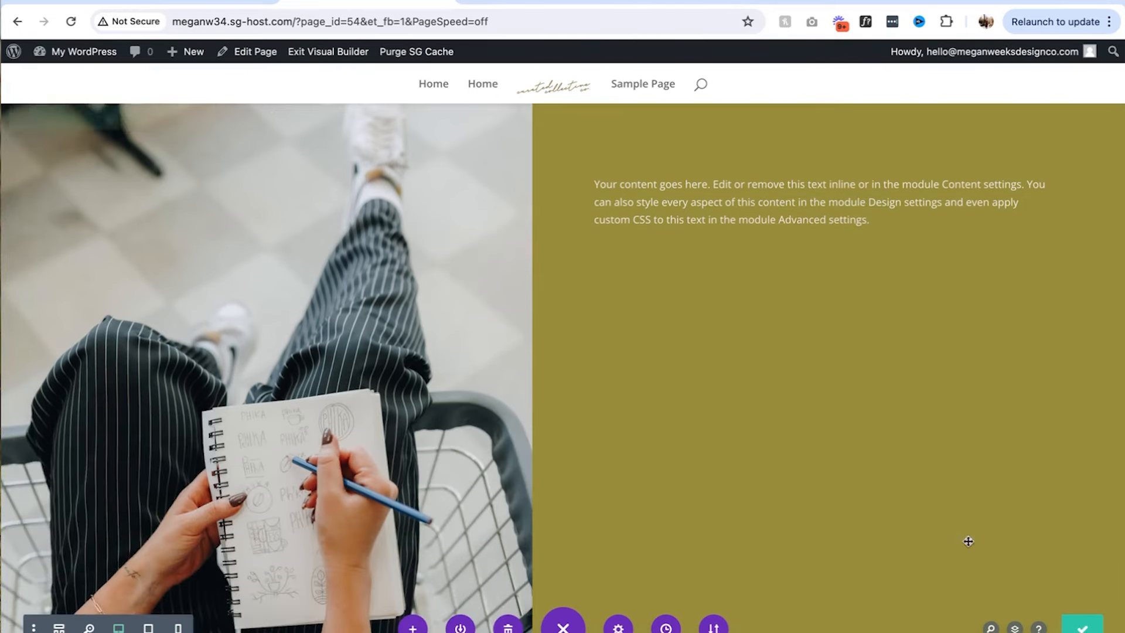
scroll(942, 514, "up", 8)
scroll(949, 497, "down", 3)
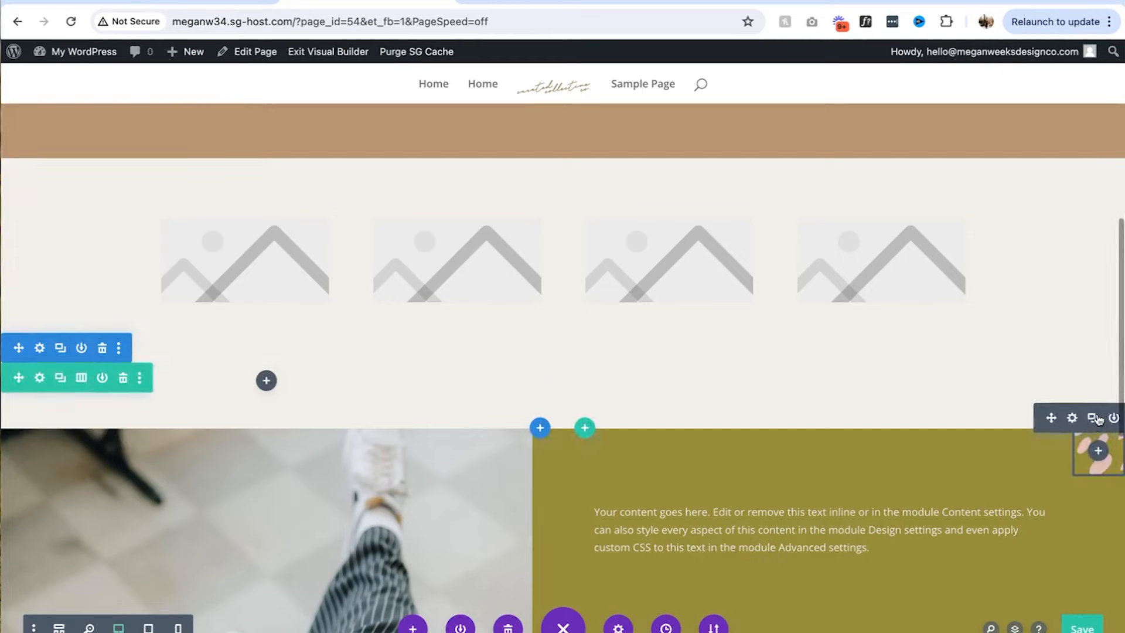
Scale the pink blob image up to 216% in its Transform options
left_click(1071, 418)
left_click(135, 154)
scroll(84, 357, "down", 5)
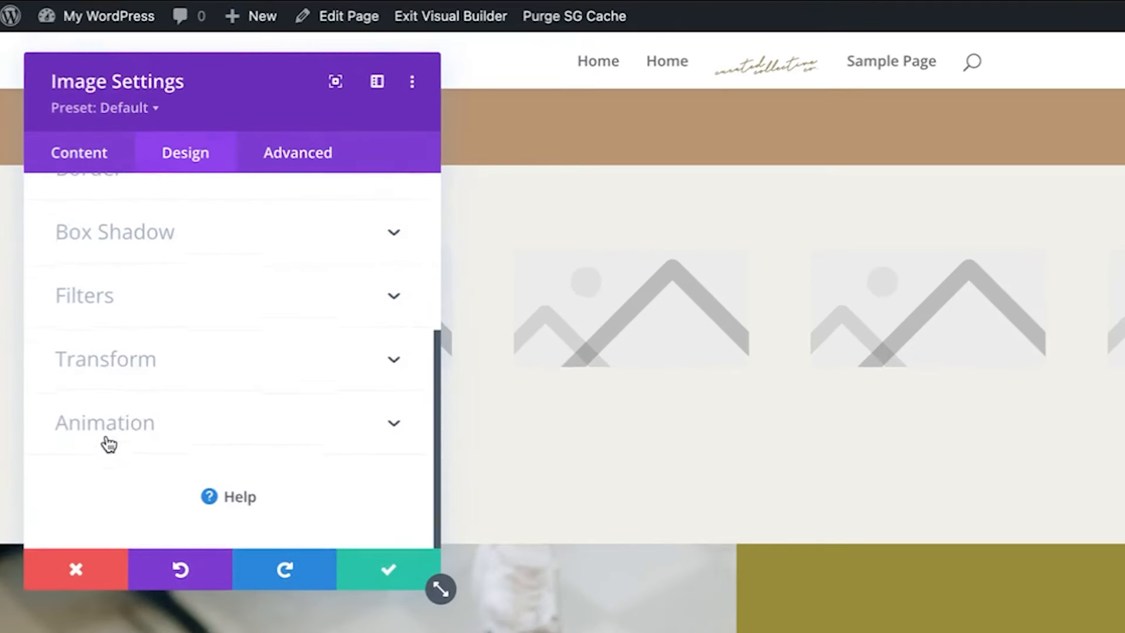
left_click(134, 375)
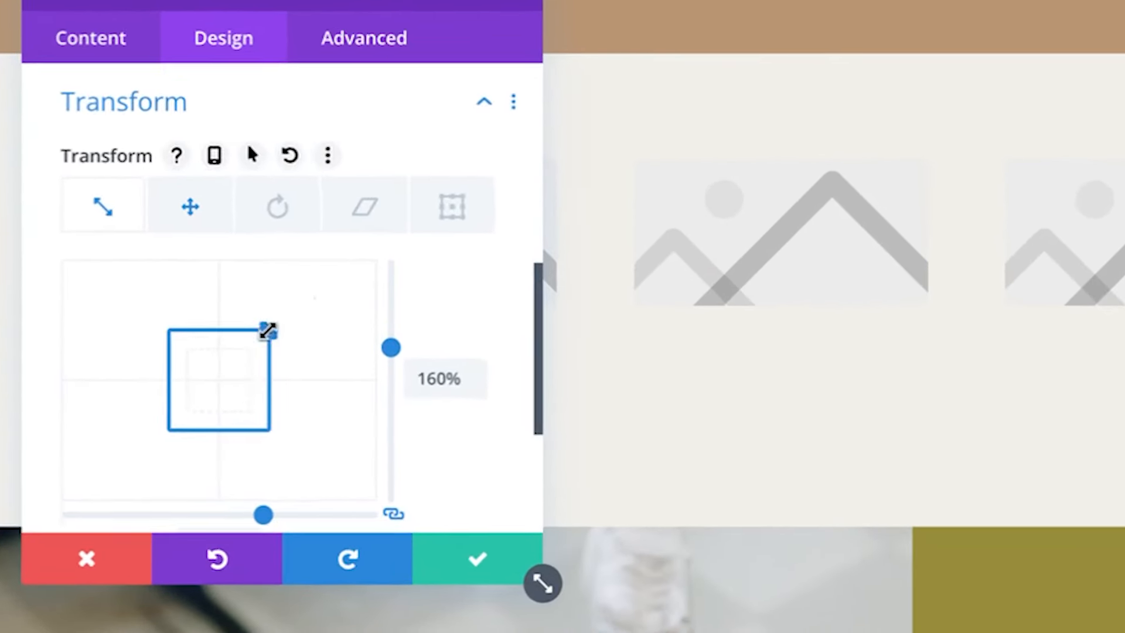
left_click_drag(220, 385, 236, 372)
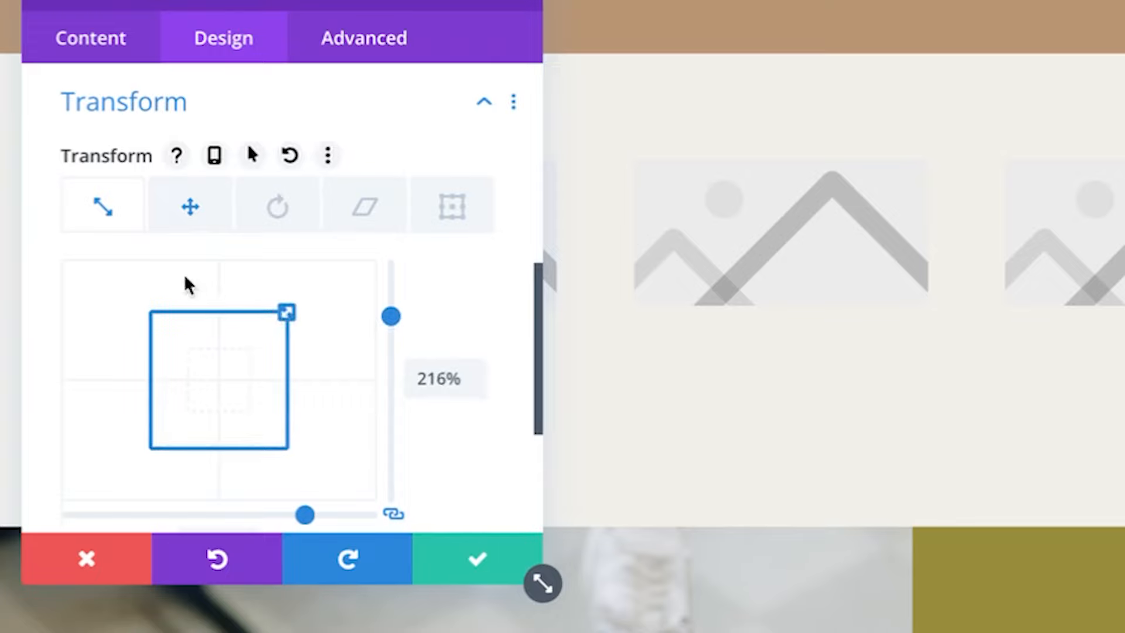
left_click(190, 206)
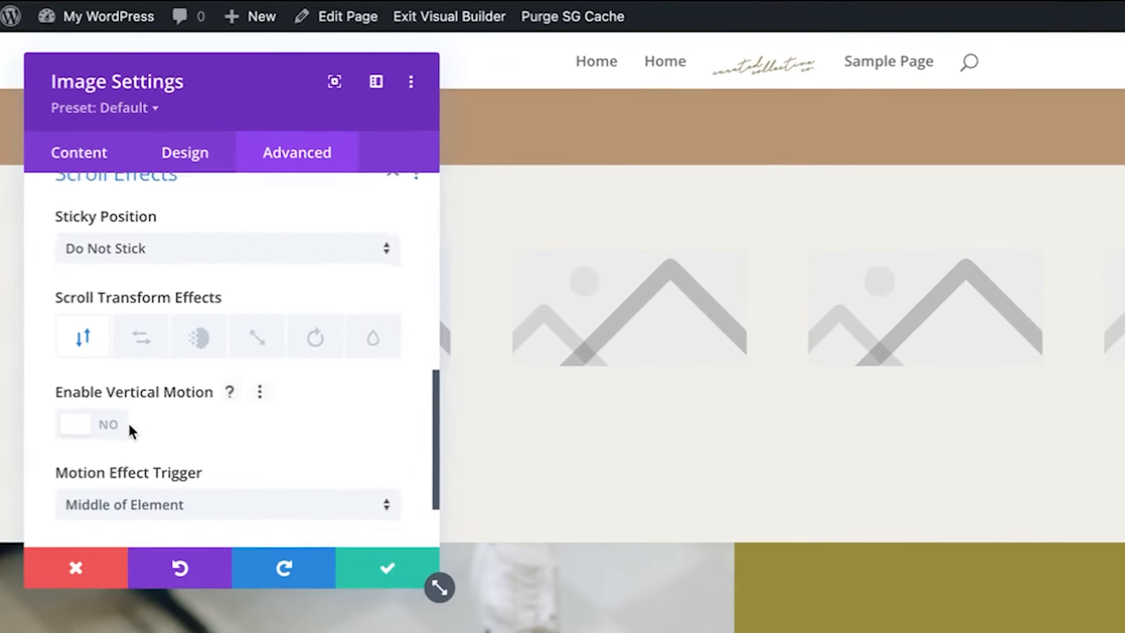
Raise the blob image's Z index in its Position settings
scroll(98, 342, "down", 2)
scroll(98, 342, "up", 5)
left_click(120, 323)
left_click(96, 362)
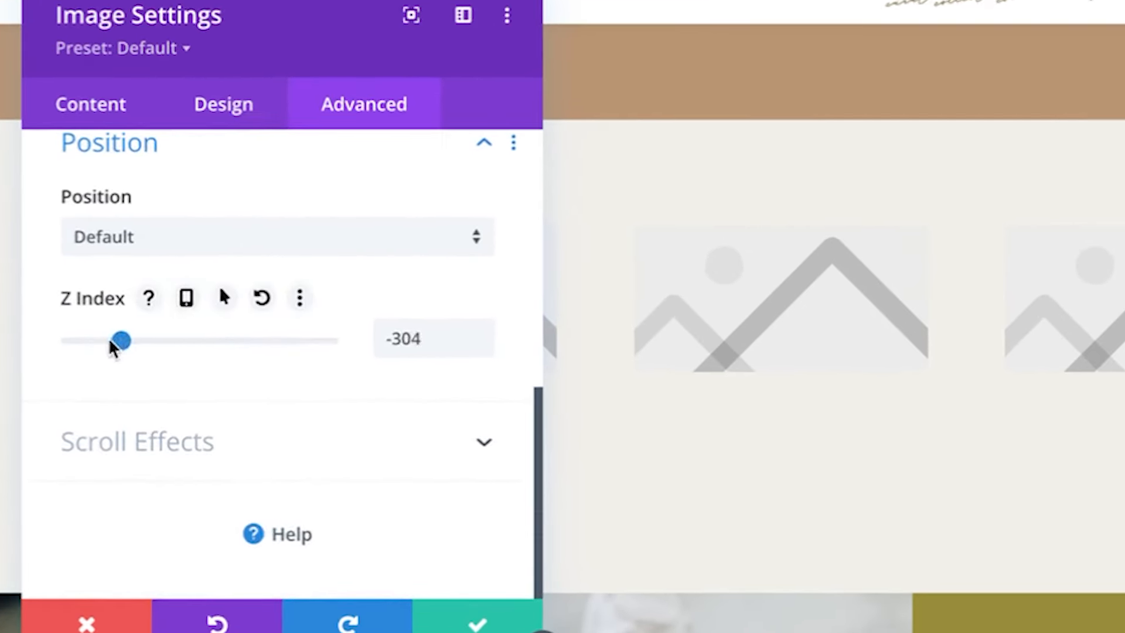
left_click_drag(110, 341, 344, 335)
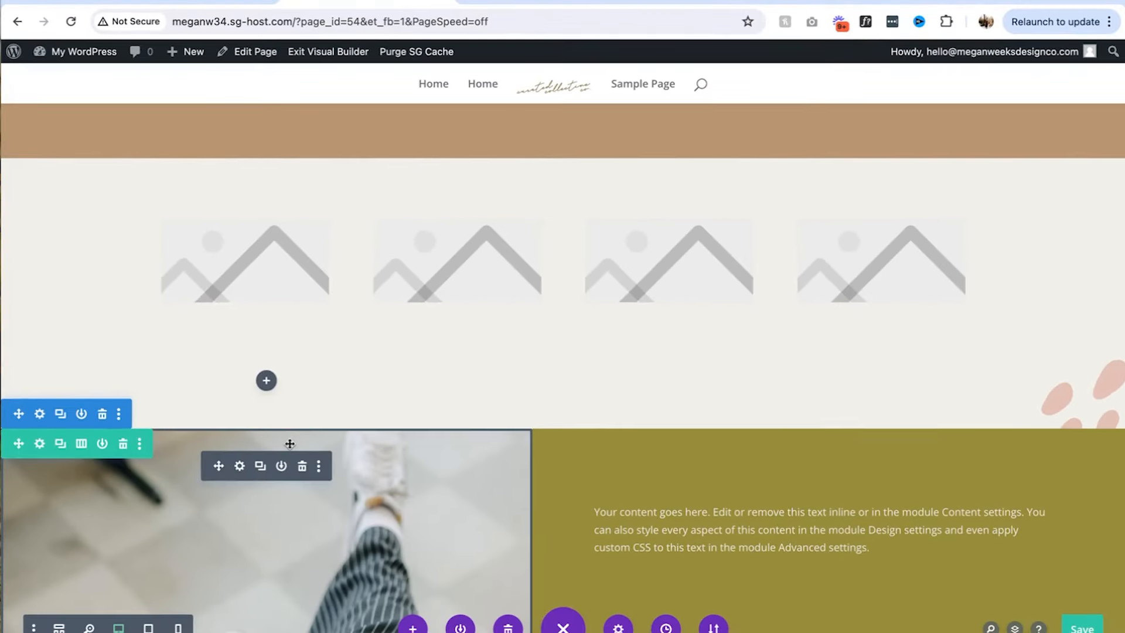
Add a new Regular section below the photo and olive row, checking the Figma design
scroll(379, 383, "down", 5)
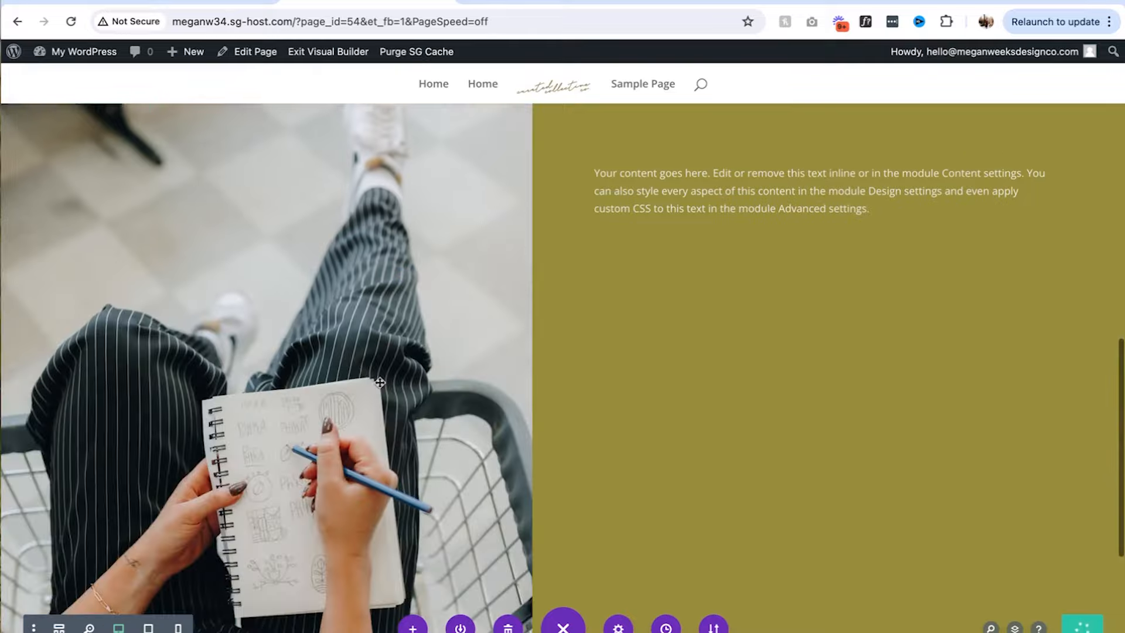
scroll(562, 377, "down", 4)
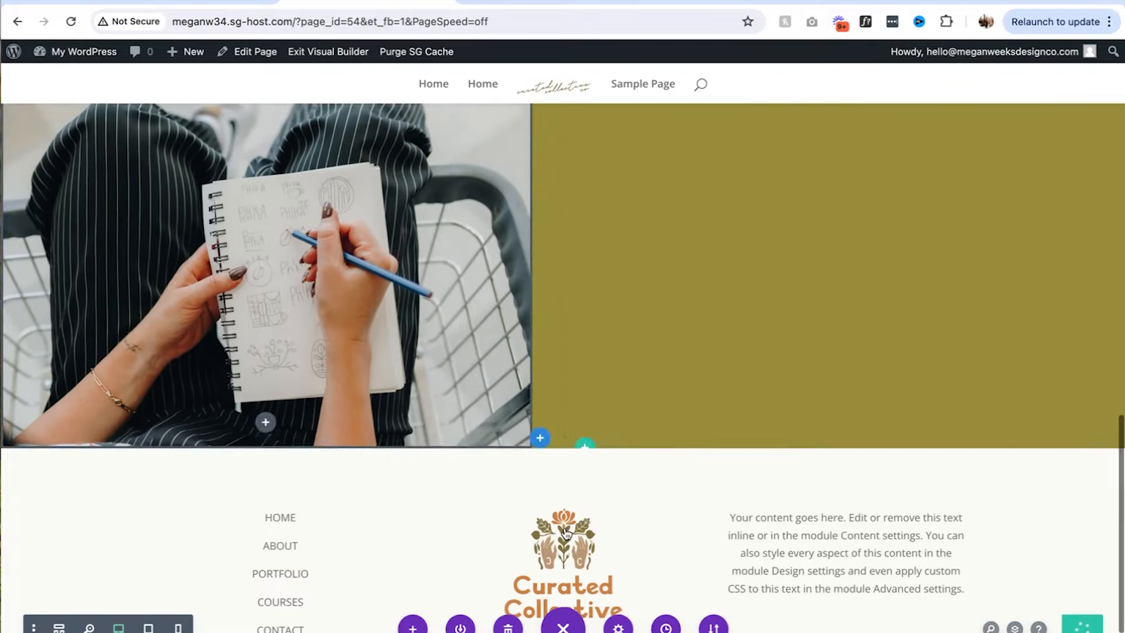
left_click(539, 443)
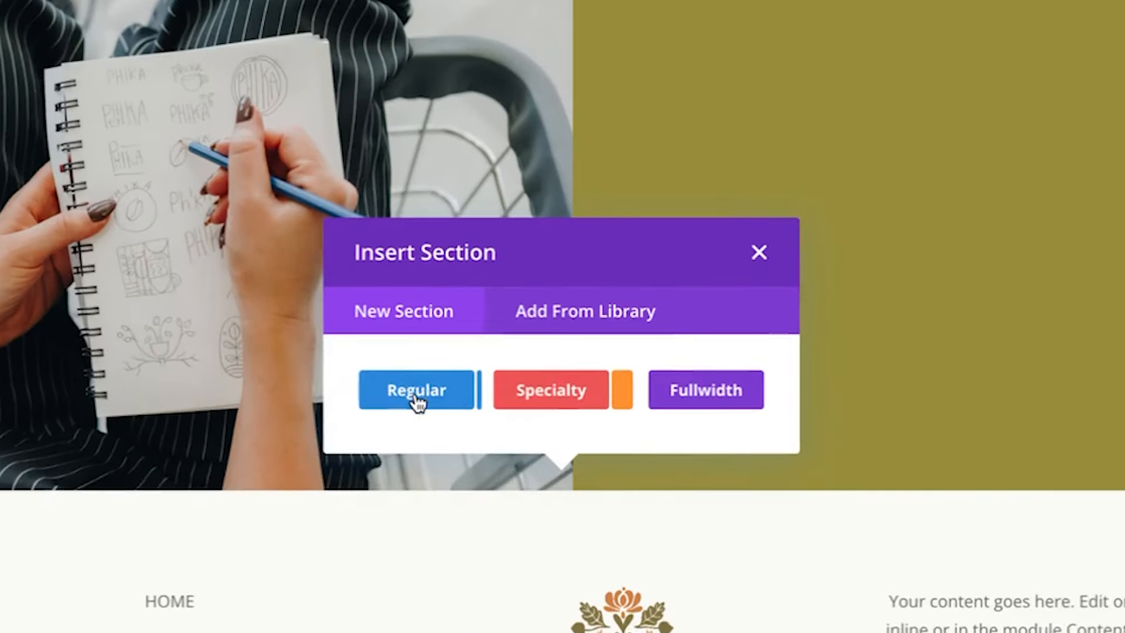
left_click(416, 399)
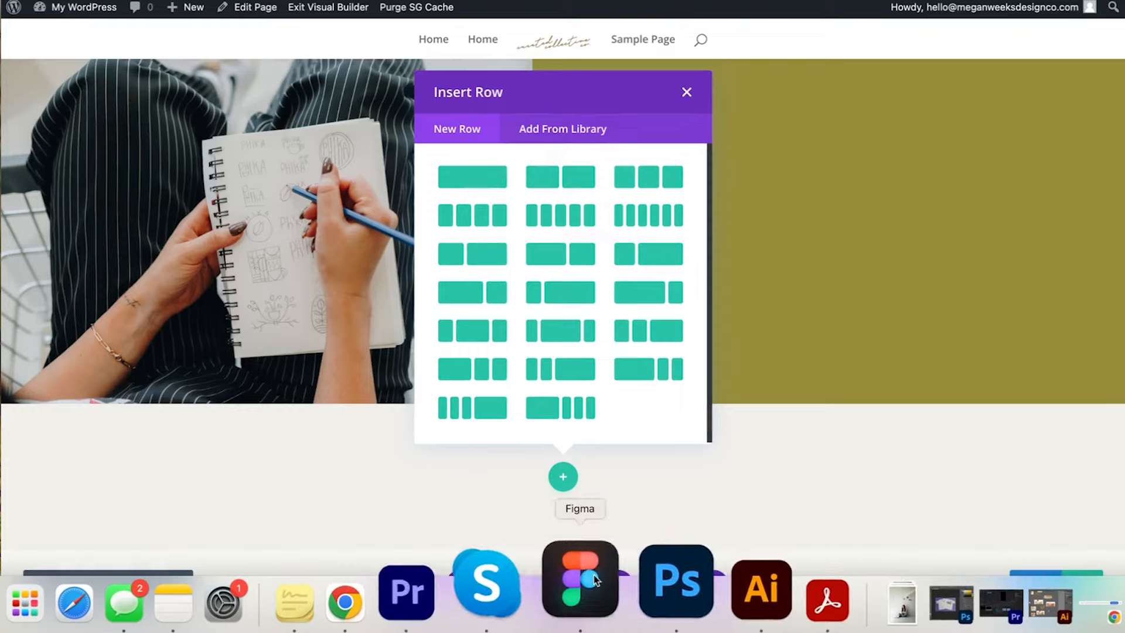
left_click(571, 584)
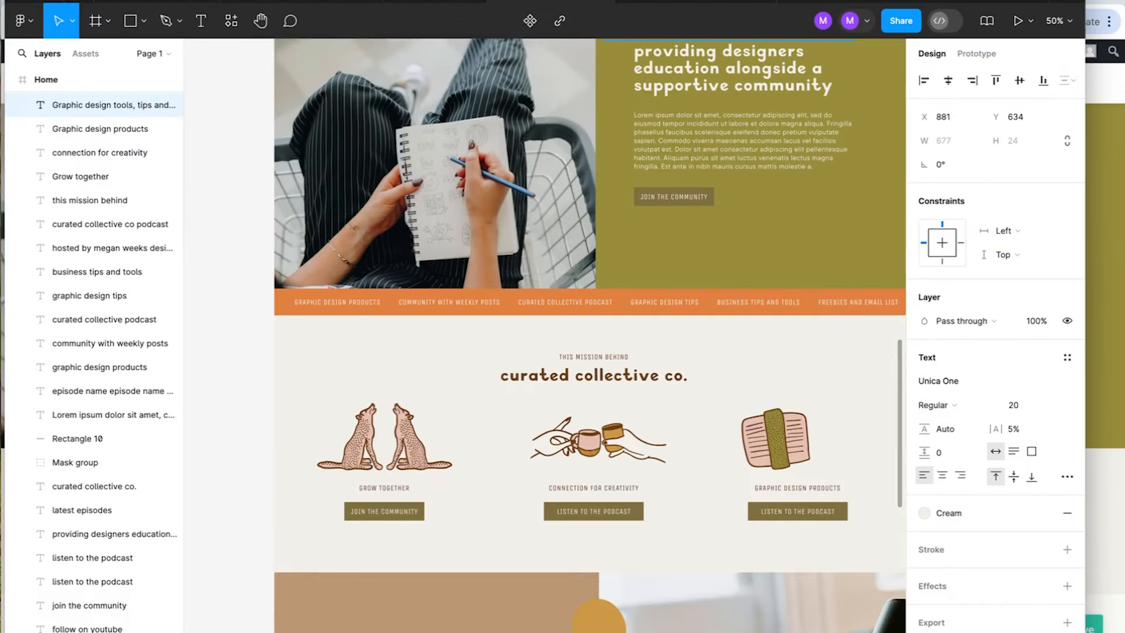
left_click(1091, 313)
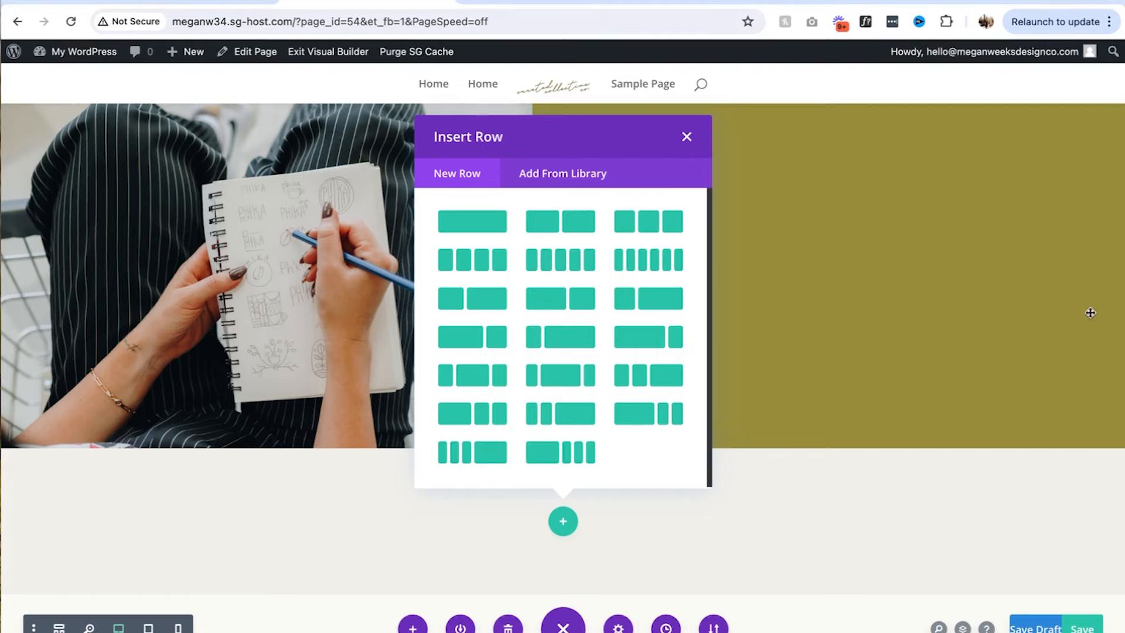
Give the new row one column and add a Text module with placeholder text
left_click(487, 222)
type("text")
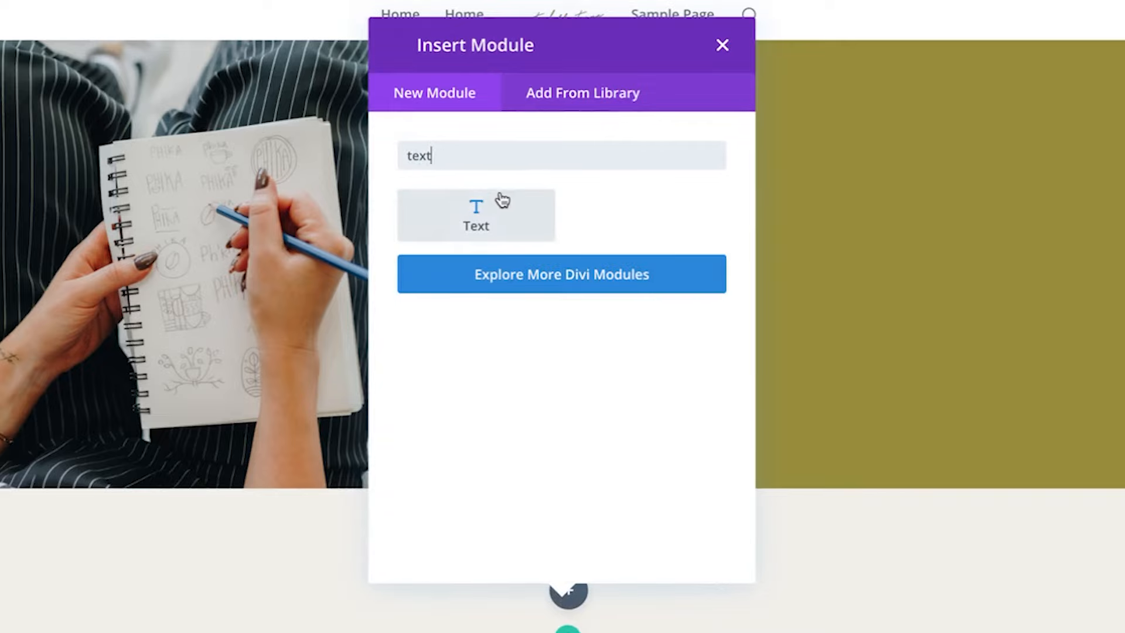
left_click(500, 199)
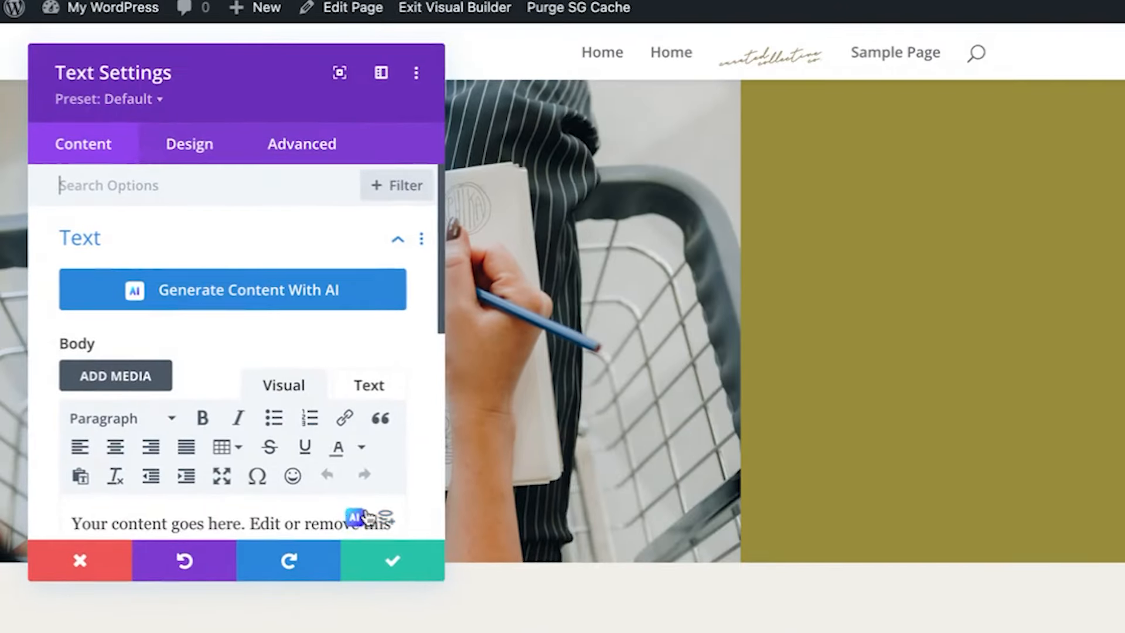
left_click(392, 560)
Look up the orange navigation bar's Orange colour style in the Figma design
left_click(60, 569)
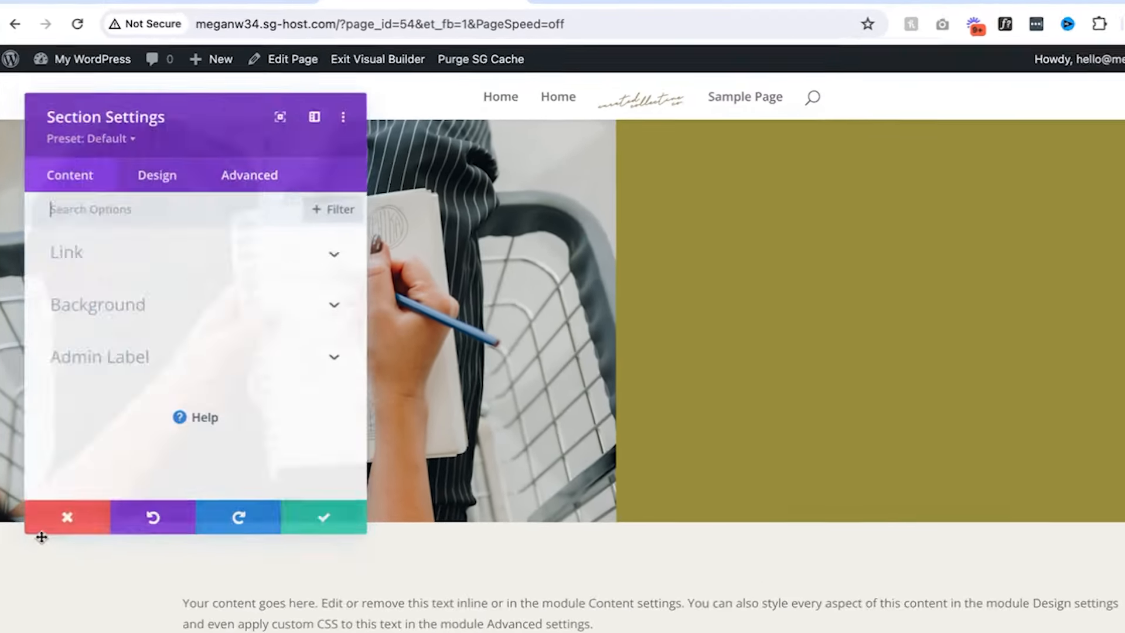
left_click(225, 318)
scroll(176, 477, "down", 1)
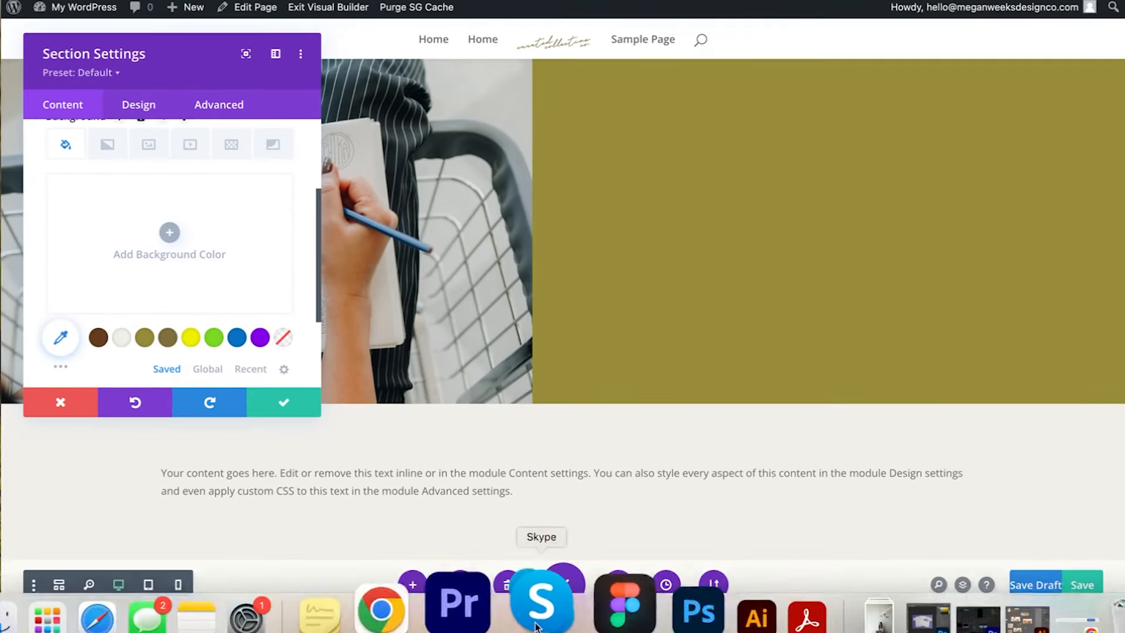
left_click(591, 601)
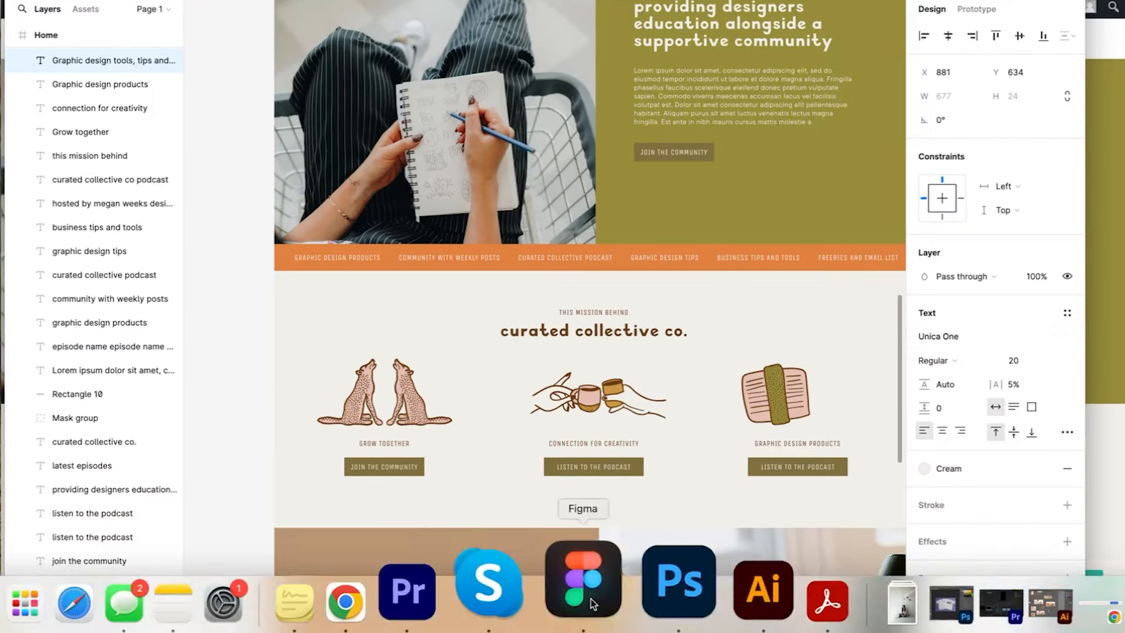
left_click(808, 301)
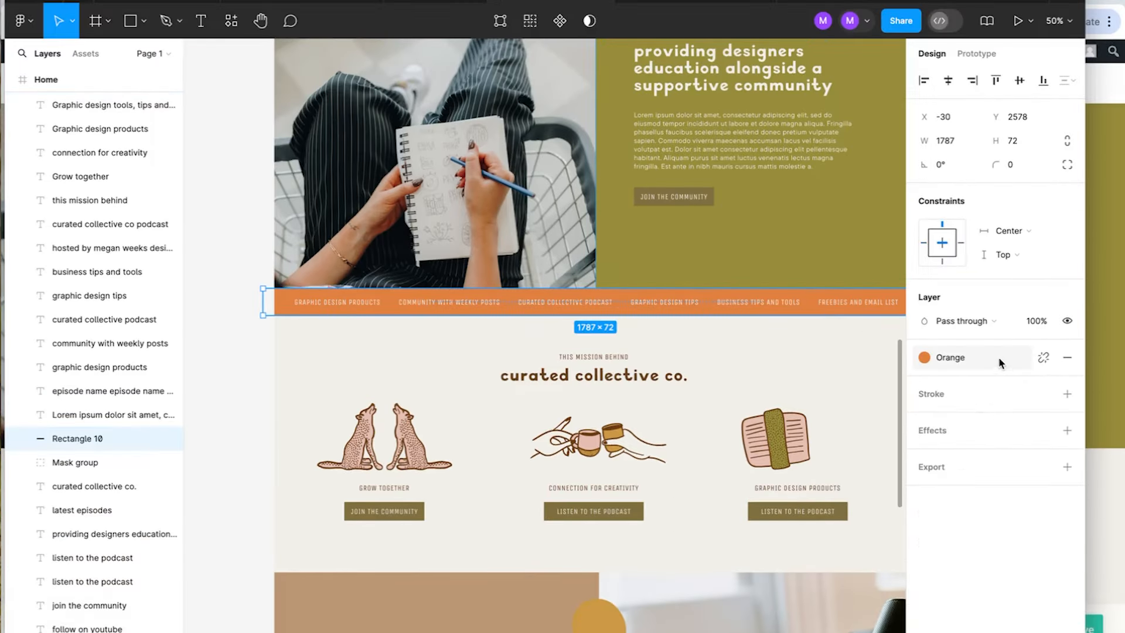
left_click(995, 351)
left_click(881, 435)
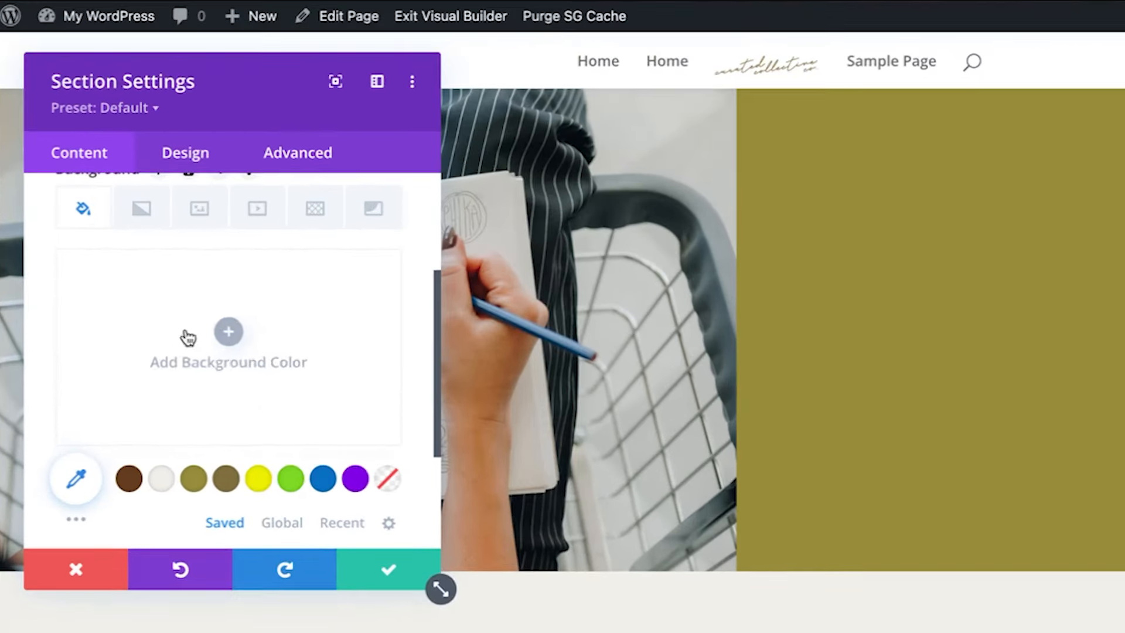
Give the section an E18140 background with matching 71px top and bottom padding
left_click(183, 334)
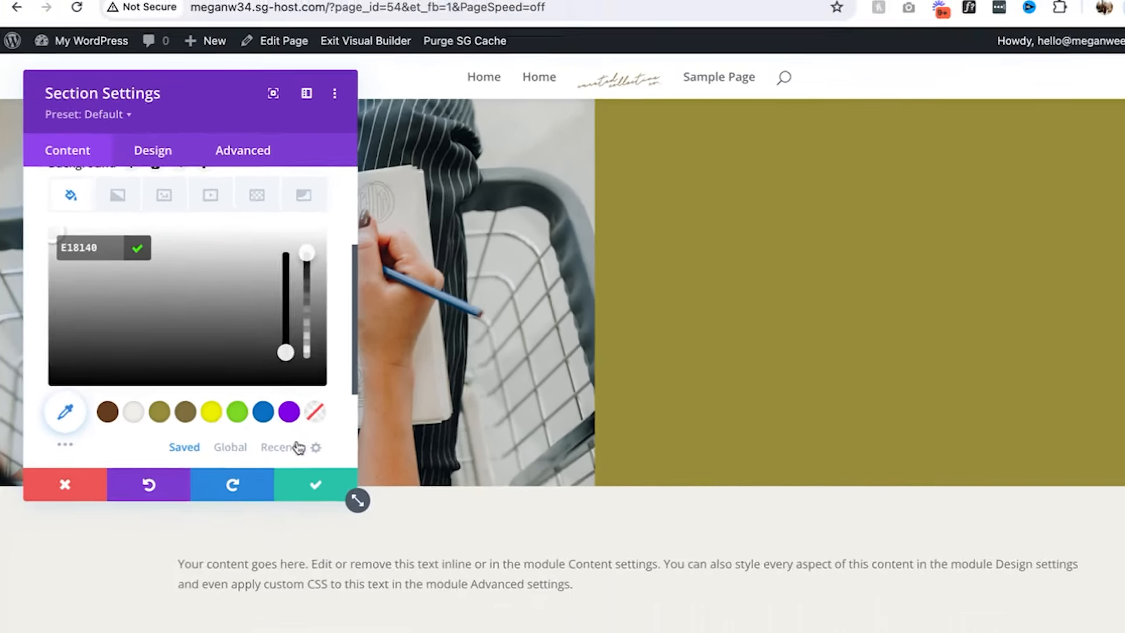
left_click(389, 569)
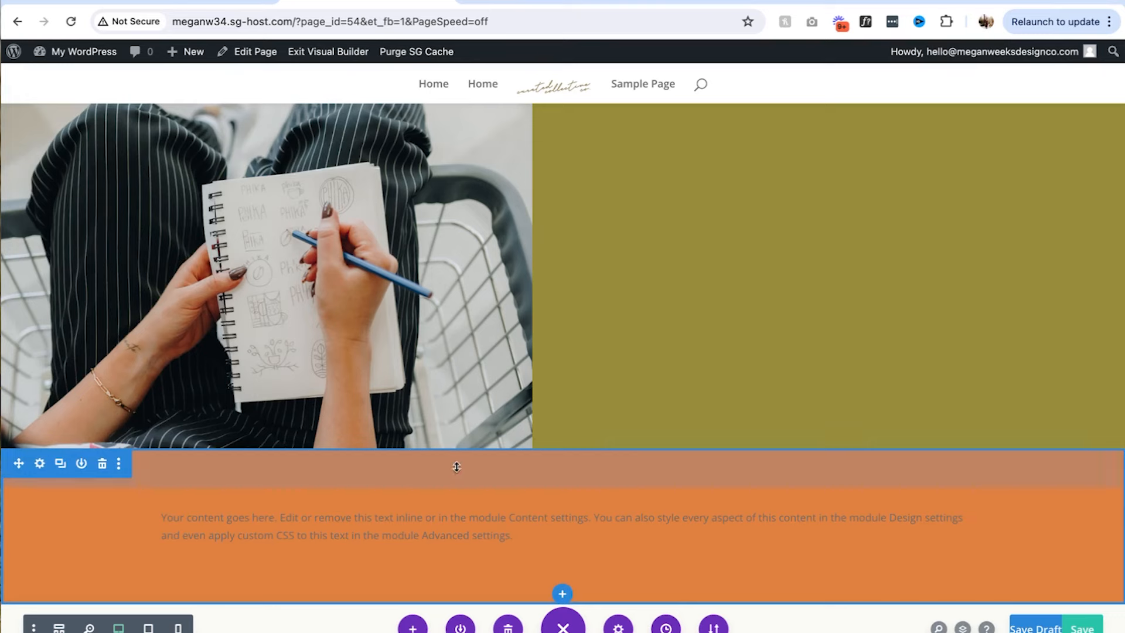
left_click_drag(542, 491, 546, 504)
left_click(579, 480)
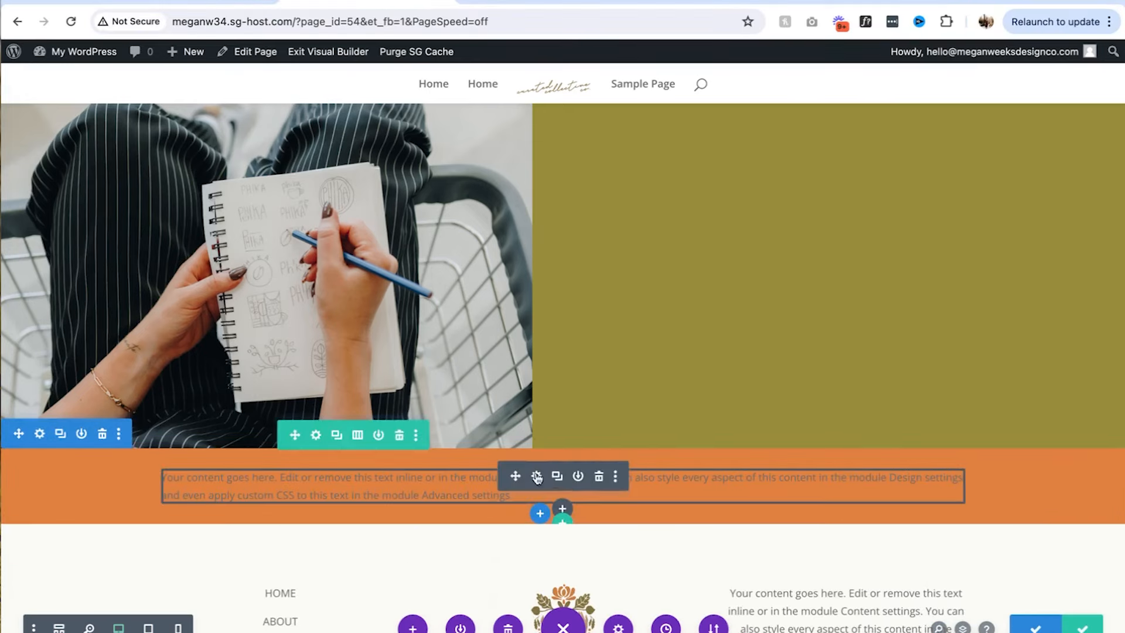
Set a light text colour on the orange strip's Text module, then exit the visual builder
left_click(536, 475)
left_click(130, 147)
left_click(85, 224)
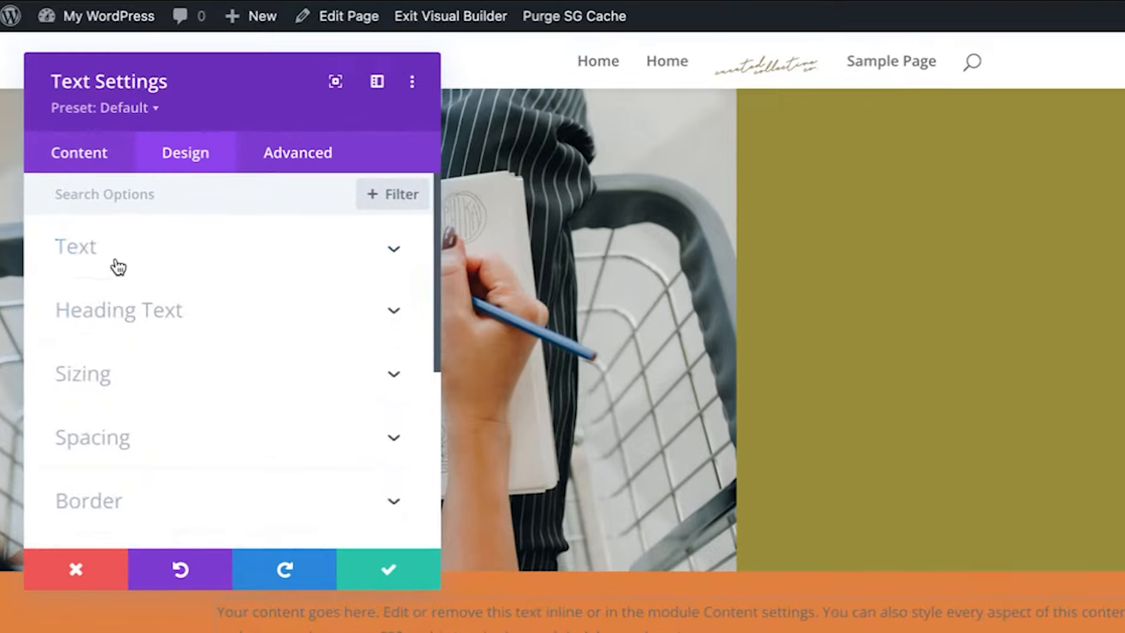
scroll(130, 440, "down", 3)
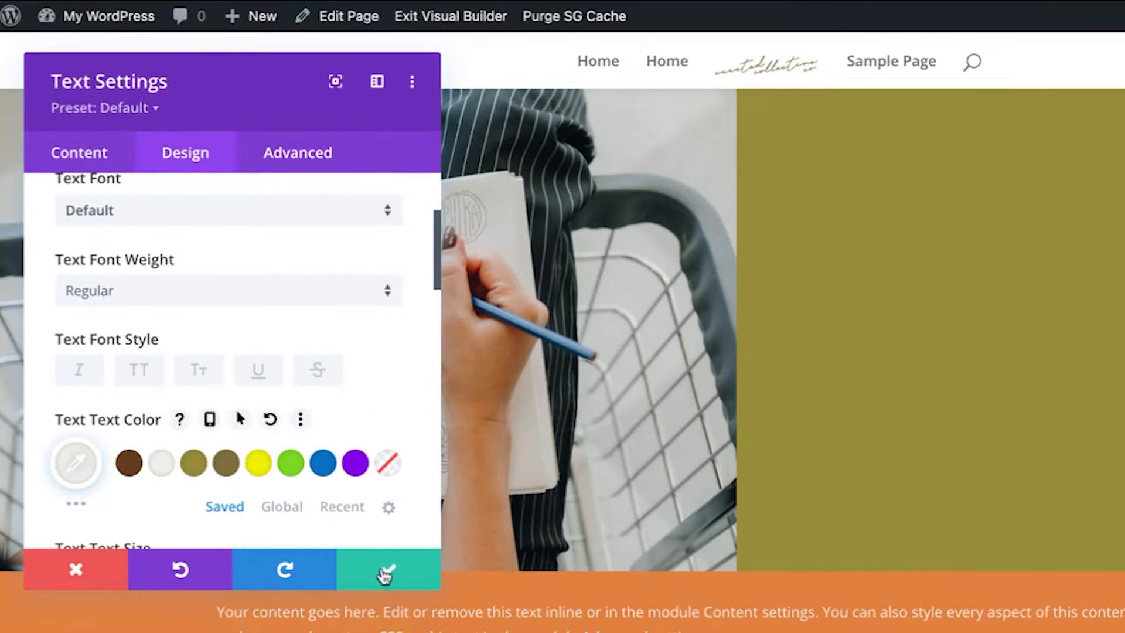
left_click(385, 575)
scroll(538, 297, "up", 10)
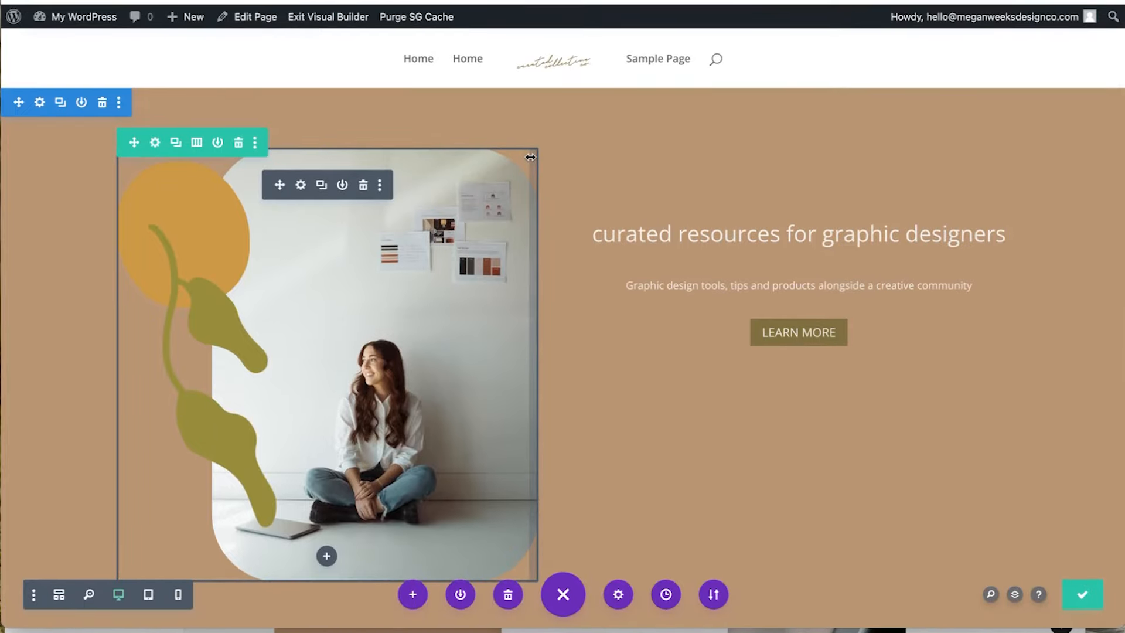
left_click(336, 24)
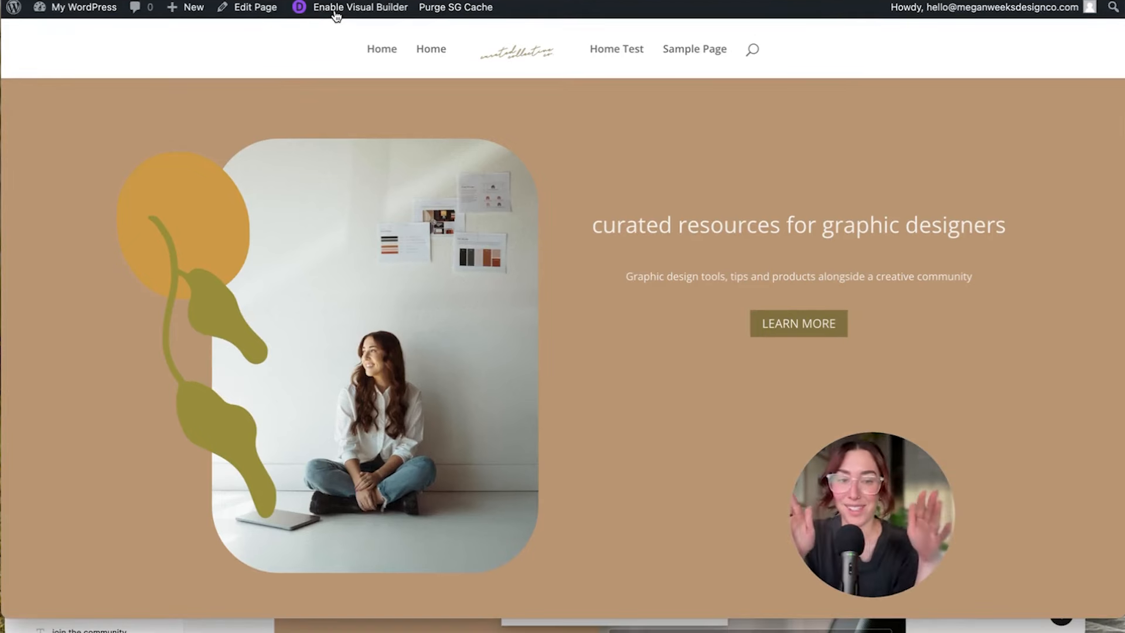
Open the Theme Customizer from the My WordPress admin-bar menu
mouse_move(93, 16)
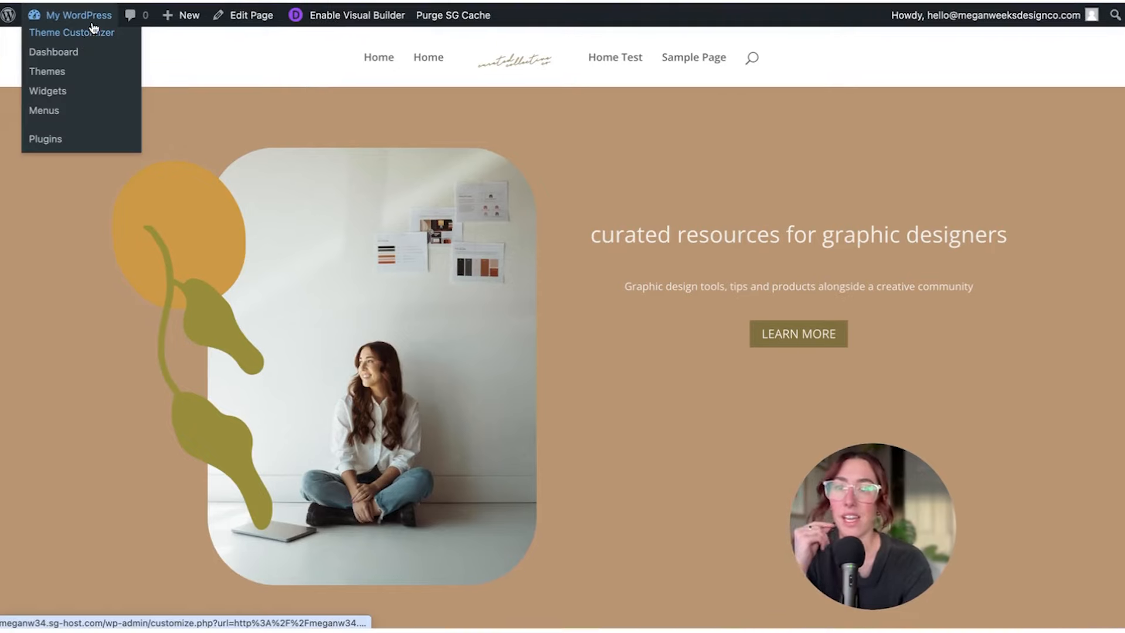
left_click(86, 38)
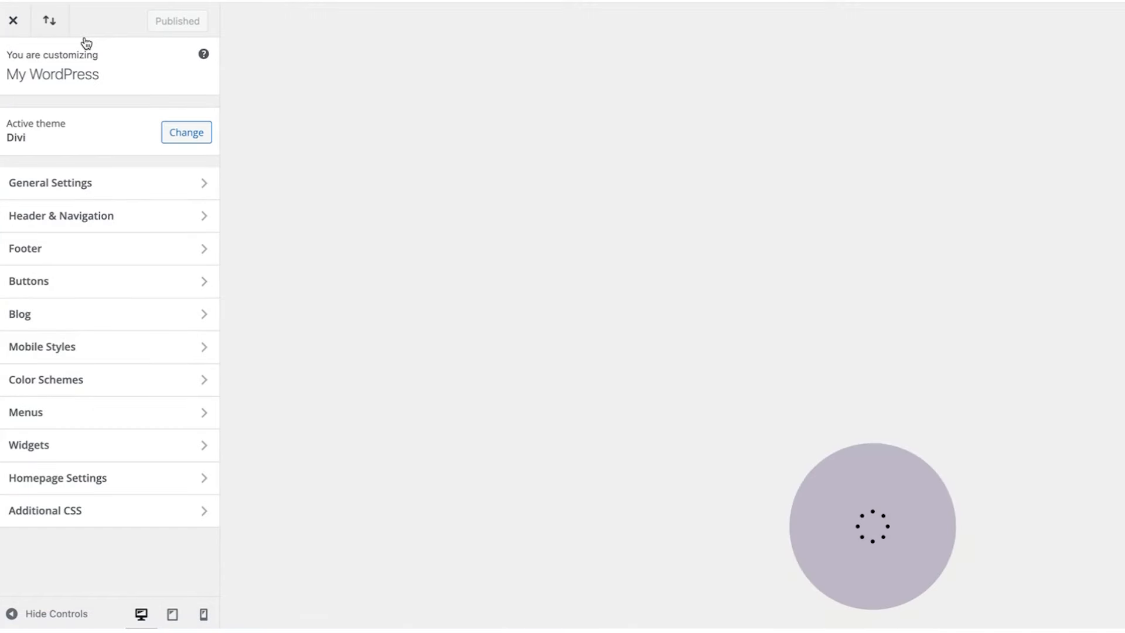
In General Settings > Typography, choose Unica One as the Body Font
left_click(86, 196)
left_click(78, 187)
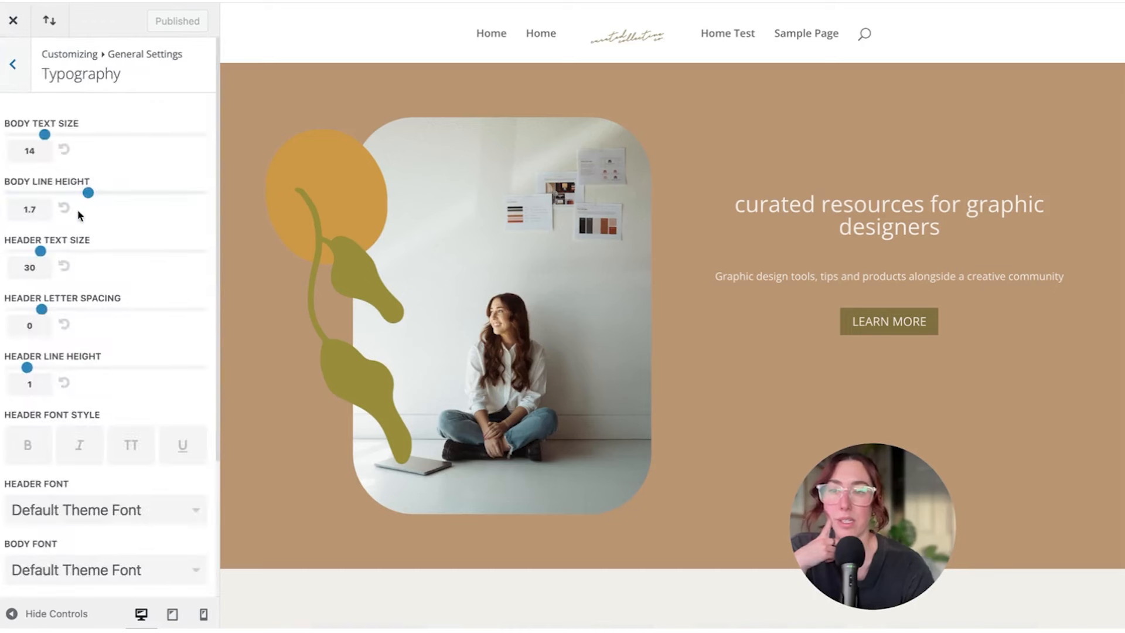
scroll(80, 217, "down", 3)
left_click(73, 348)
scroll(85, 428, "down", 10)
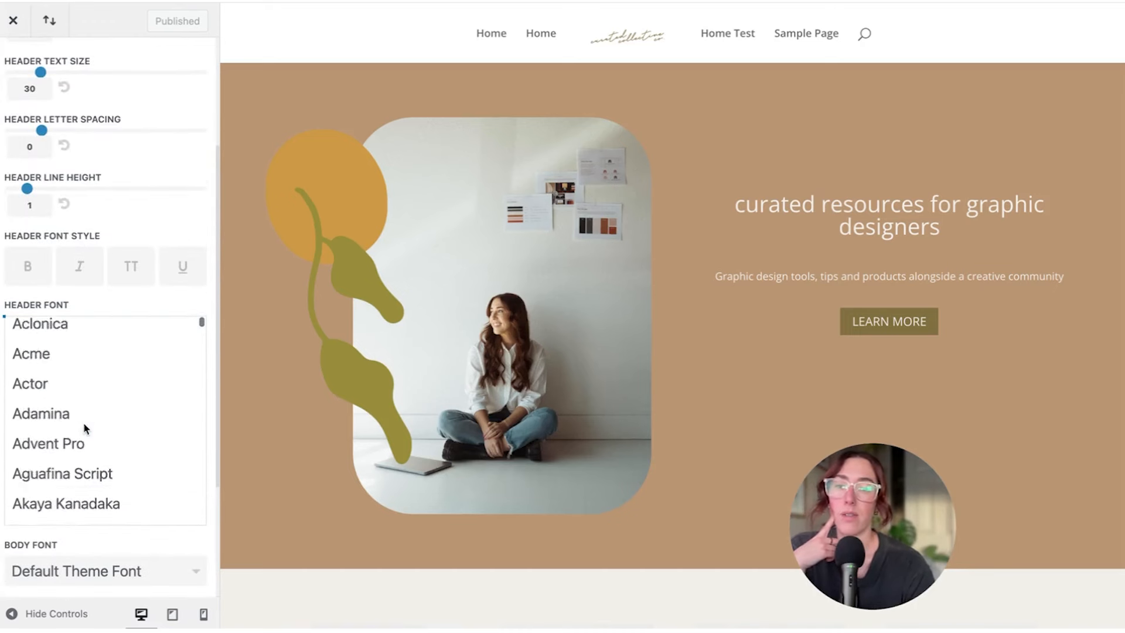
scroll(85, 428, "down", 5)
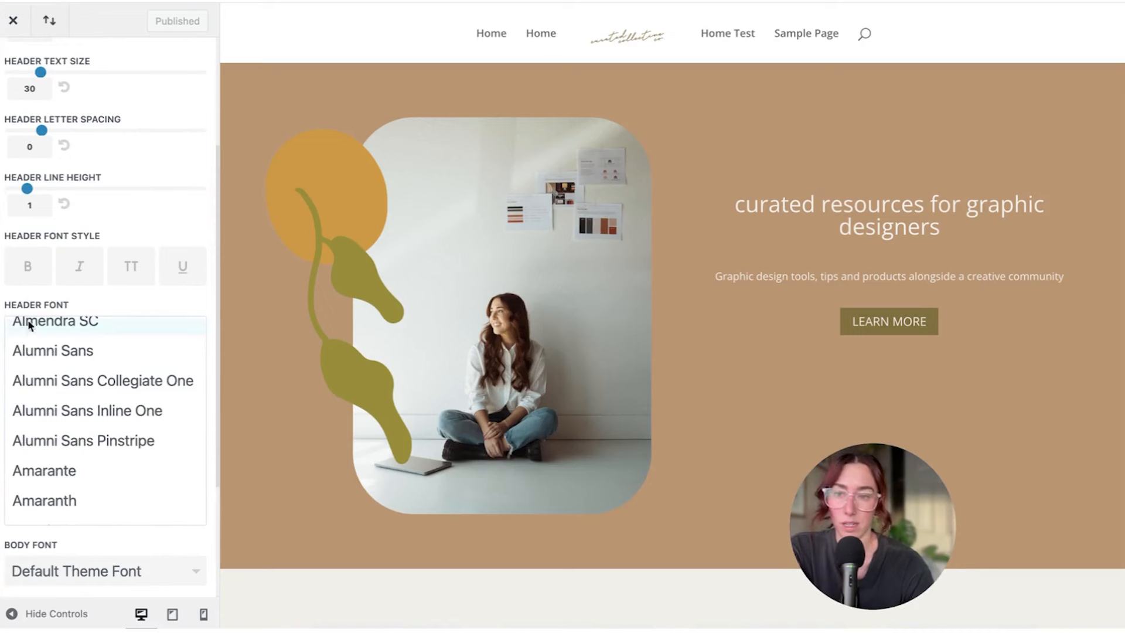
left_click(87, 566)
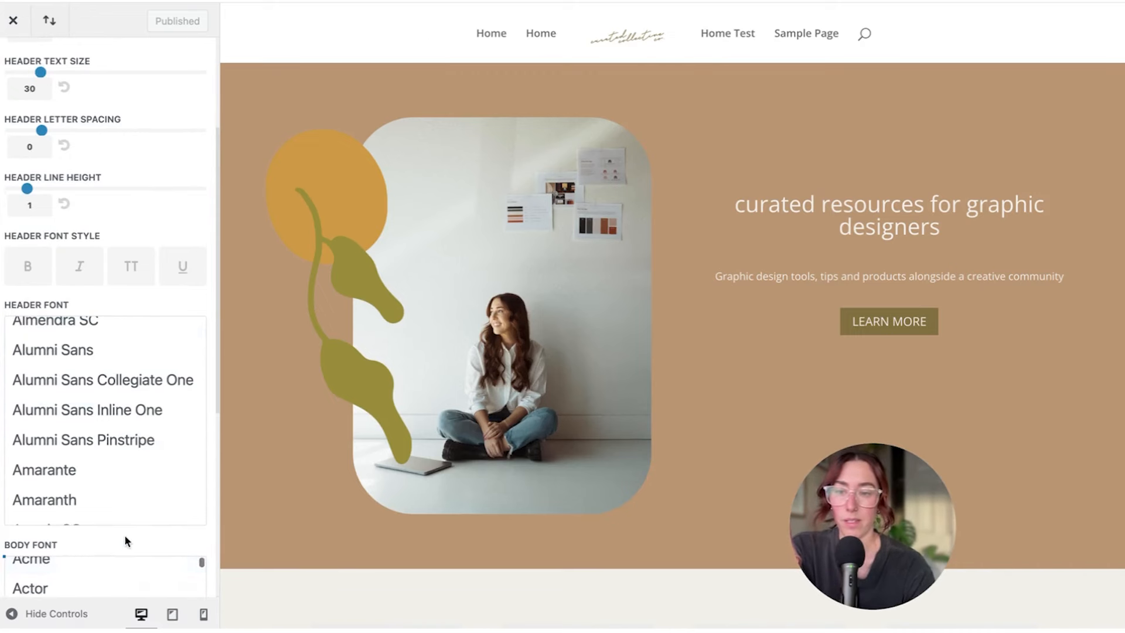
scroll(124, 540, "down", 5)
scroll(124, 330, "down", 15)
scroll(125, 332, "down", 20)
left_click(88, 389)
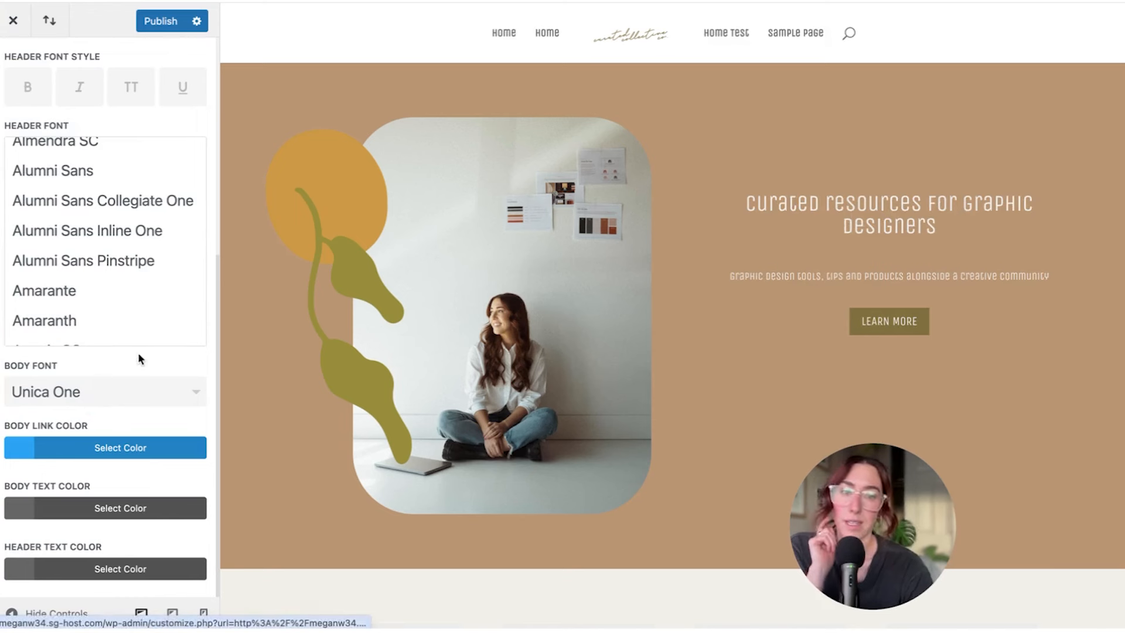
Set the body text colour to brown and the body link colour to olive #978d3b
left_click(24, 508)
scroll(48, 543, "down", 4)
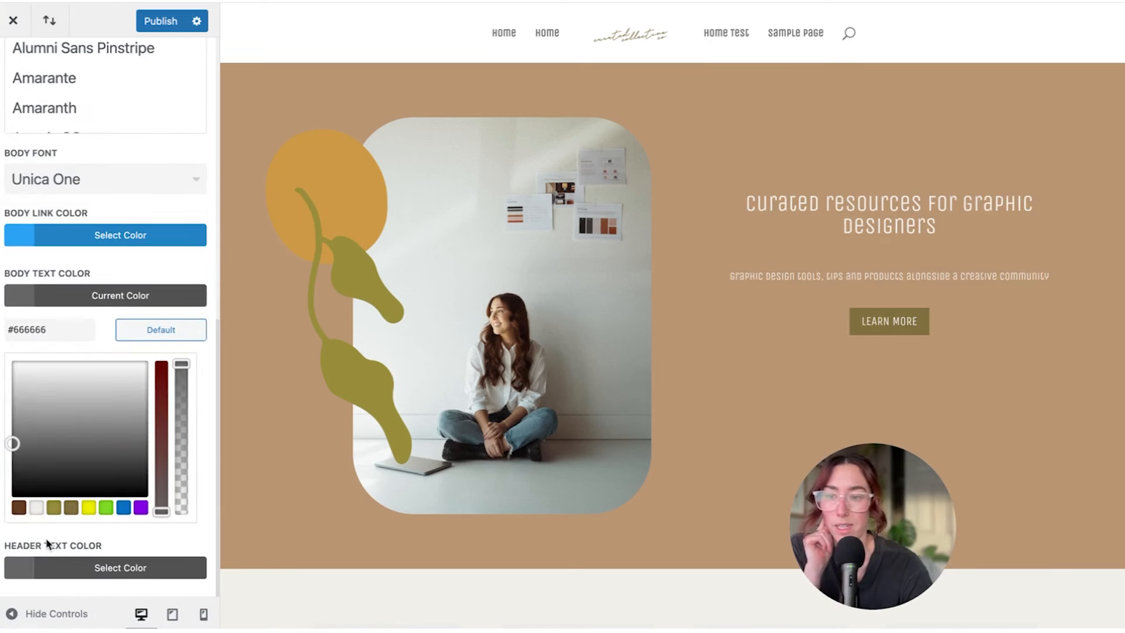
left_click(20, 508)
left_click(65, 235)
scroll(58, 467, "down", 3)
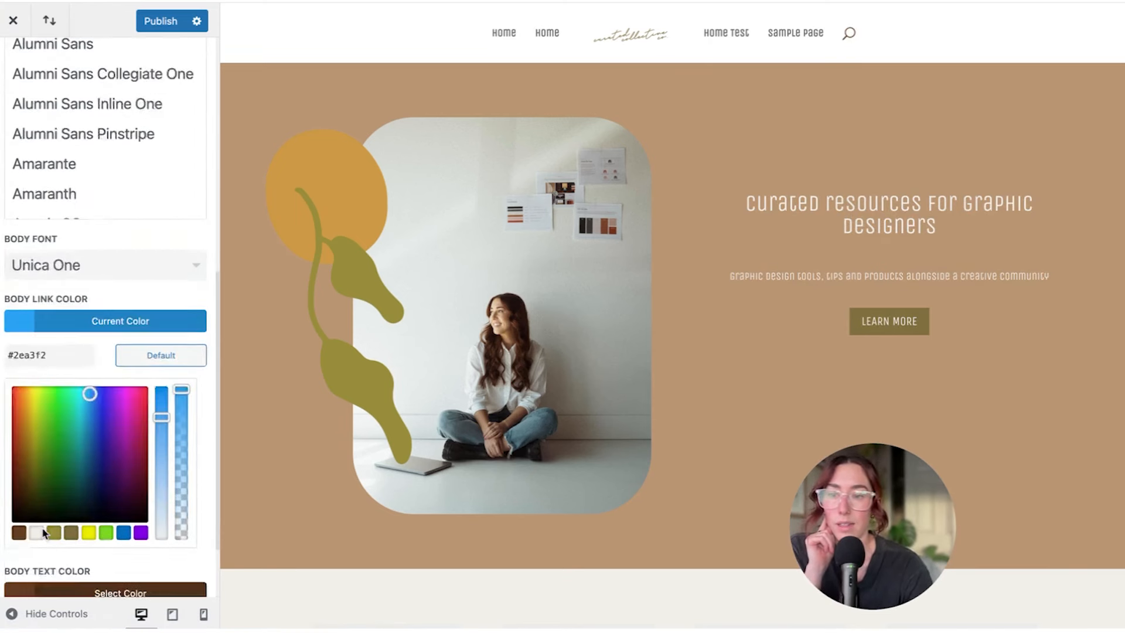
left_click(57, 463)
scroll(98, 246, "up", 3)
scroll(65, 485, "down", 3)
left_click(208, 267)
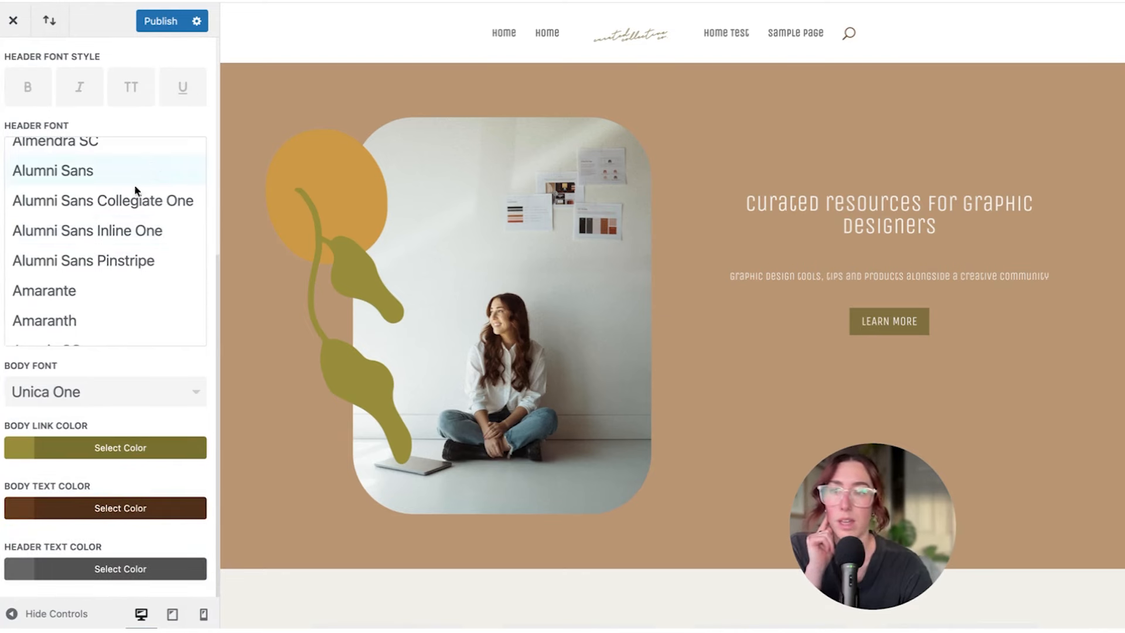
Publish the Customizer typography and colour changes
scroll(133, 191, "up", 10)
scroll(407, 374, "down", 10)
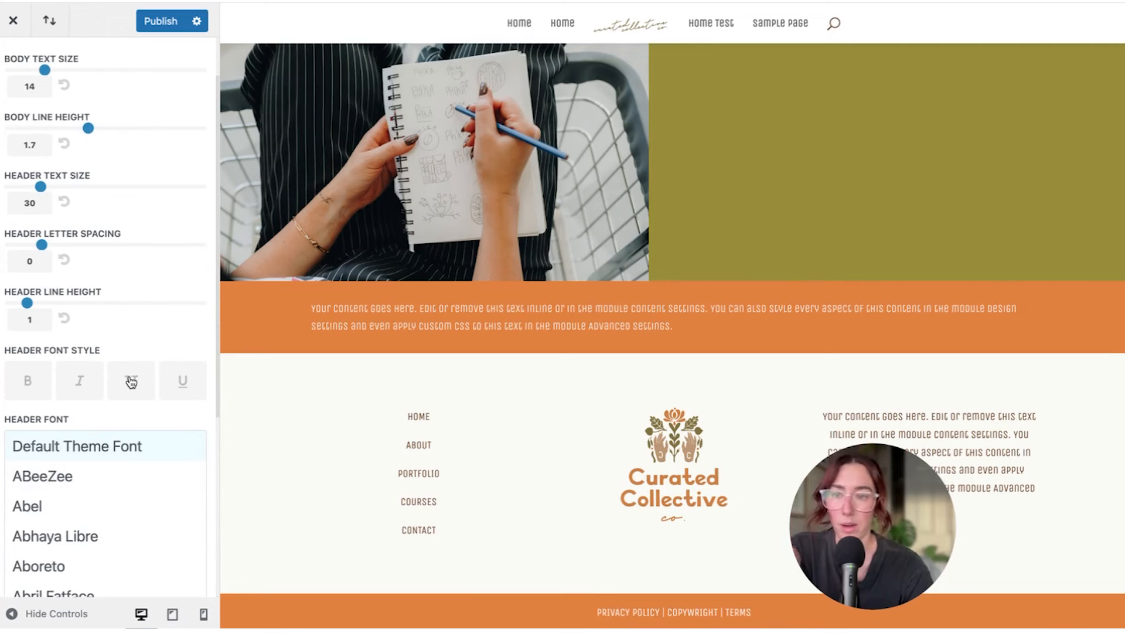
scroll(126, 413, "down", 4)
left_click(167, 22)
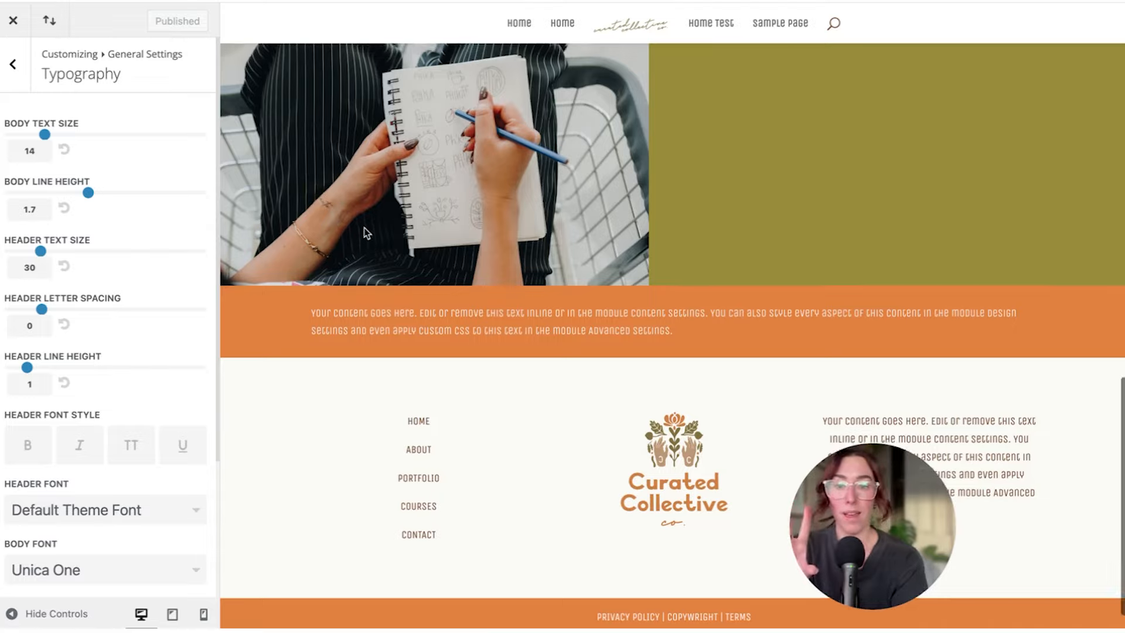
Scroll the live homepage from the hero to the orange strip to check the Unica One text
scroll(364, 228, "up", 10)
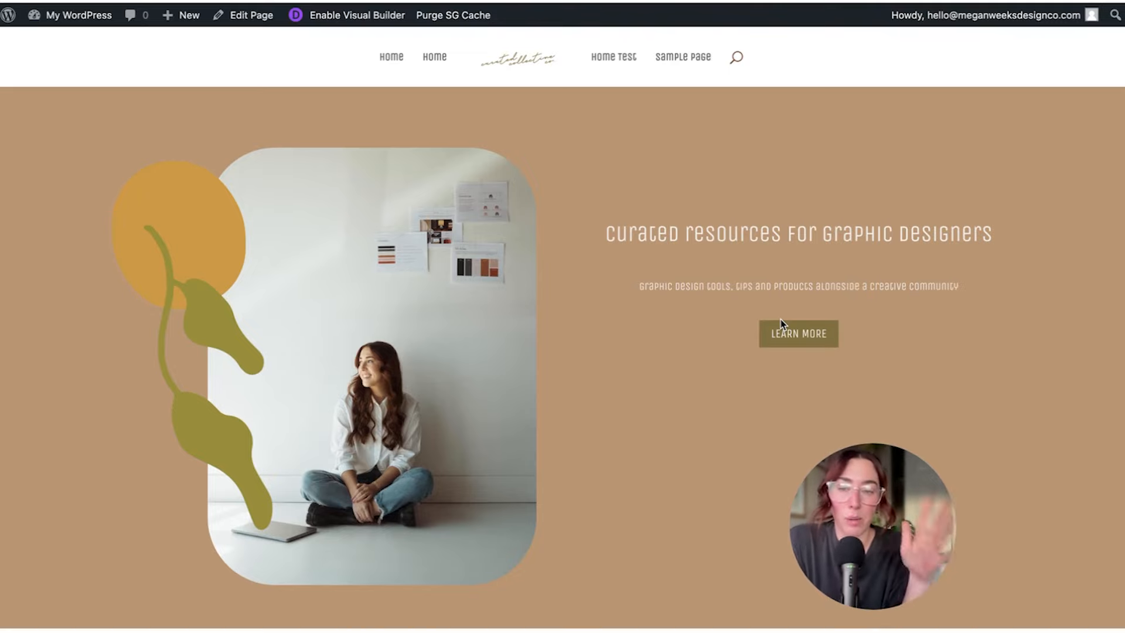
scroll(779, 326, "down", 10)
scroll(777, 326, "down", 5)
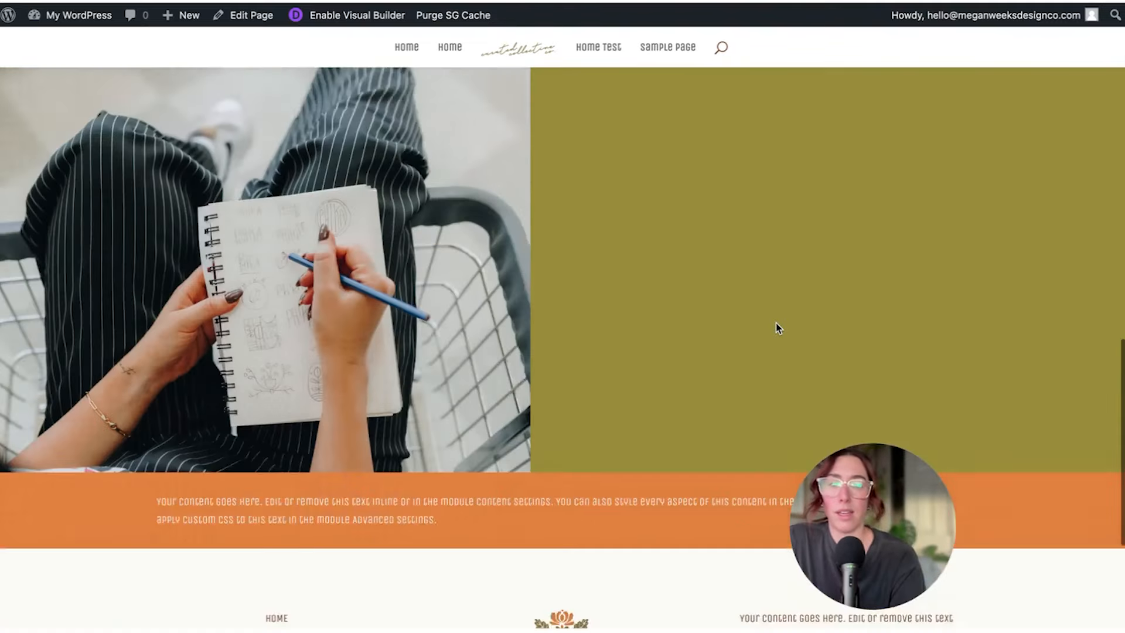
scroll(777, 326, "up", 15)
scroll(776, 323, "down", 1)
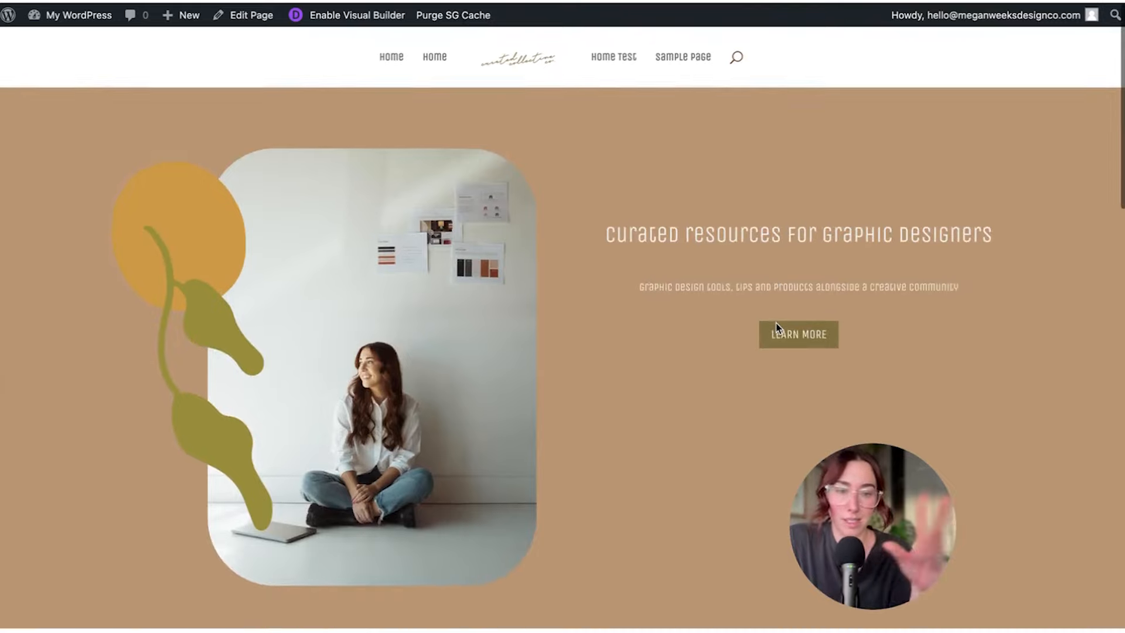
scroll(743, 377, "down", 2)
scroll(743, 378, "down", 2)
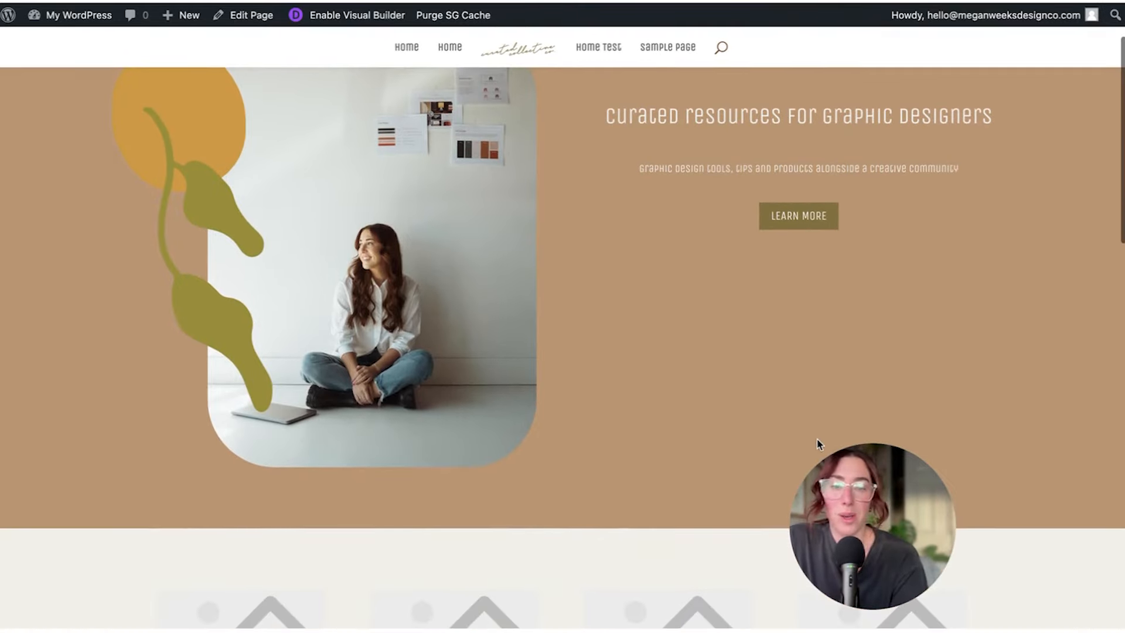